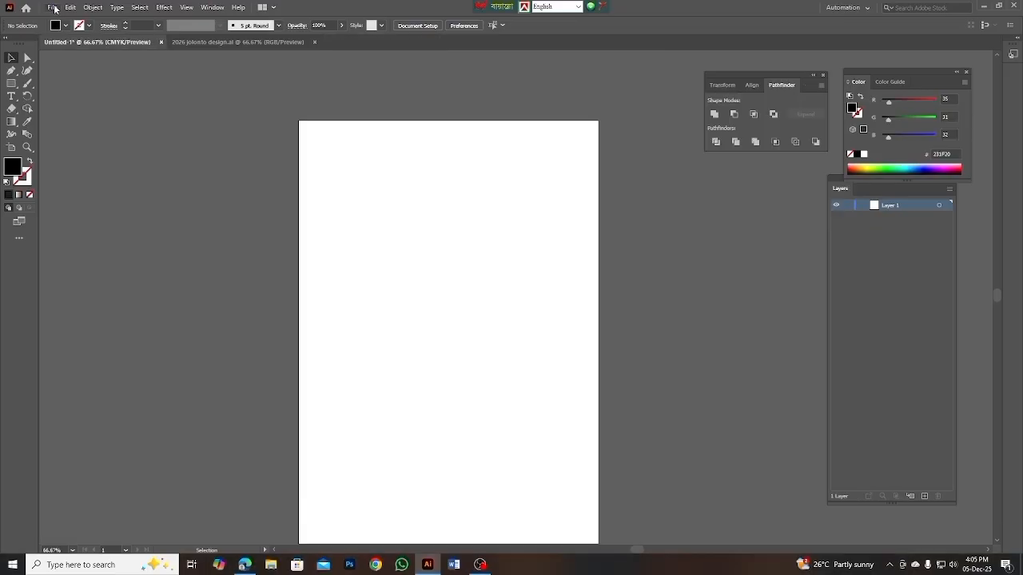
Step: Create a new print document from the A4 preset in landscape orientation, with inches as units and CMYK color mode
{"action": "left_click", "coordinate": [53, 7]}
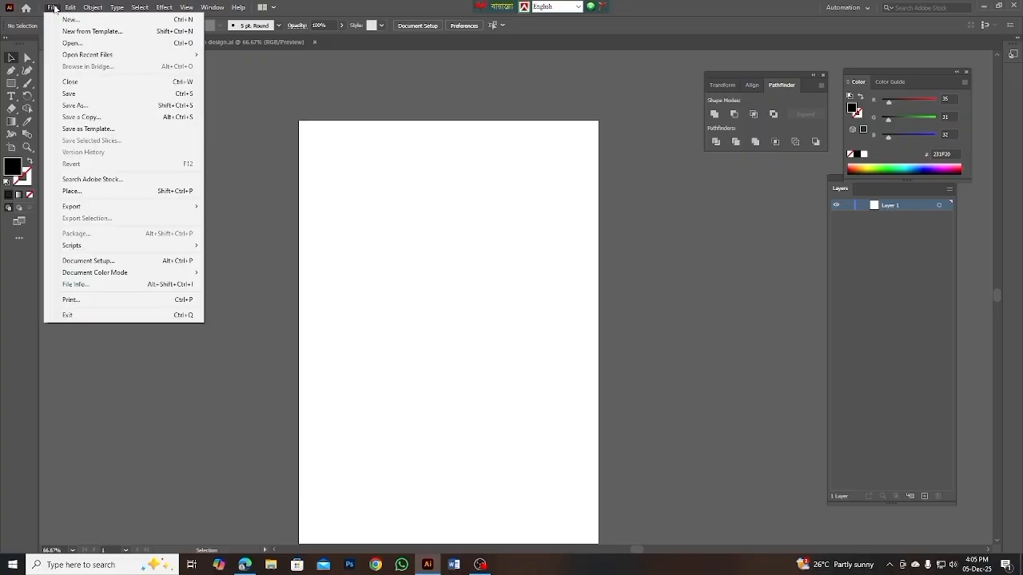
{"action": "left_click", "coordinate": [69, 21]}
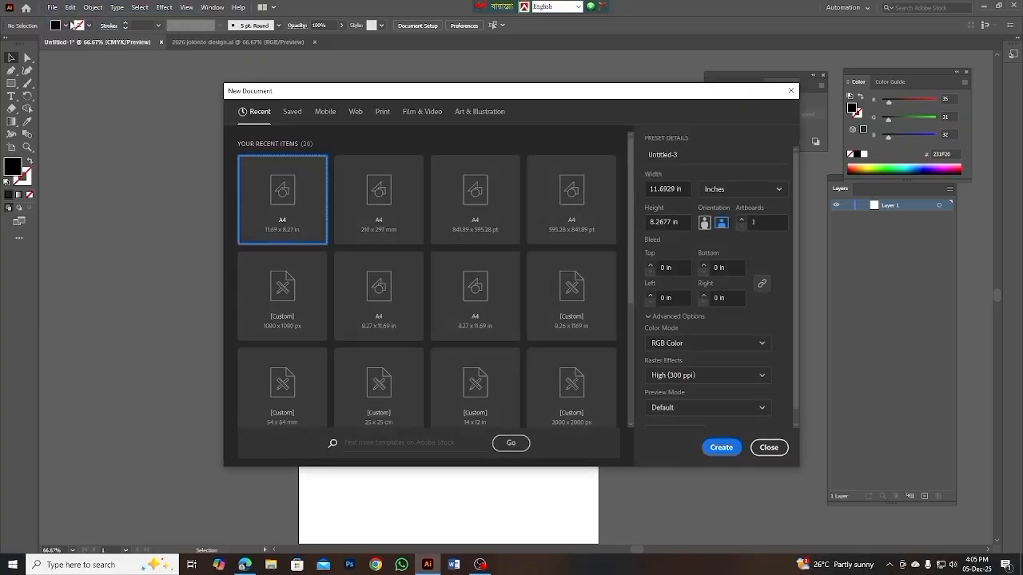
{"action": "left_click", "coordinate": [383, 113]}
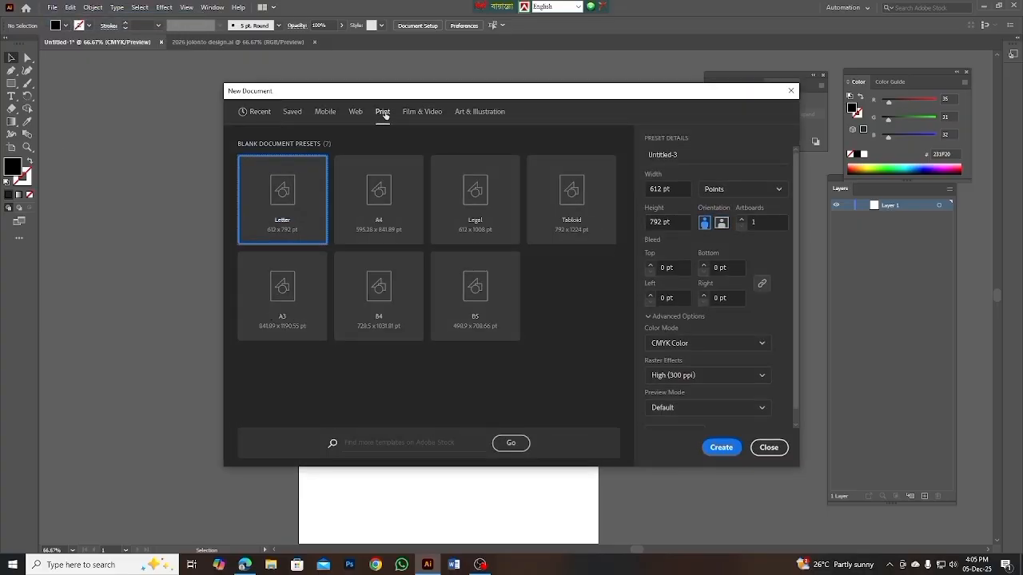
{"action": "left_click", "coordinate": [384, 200]}
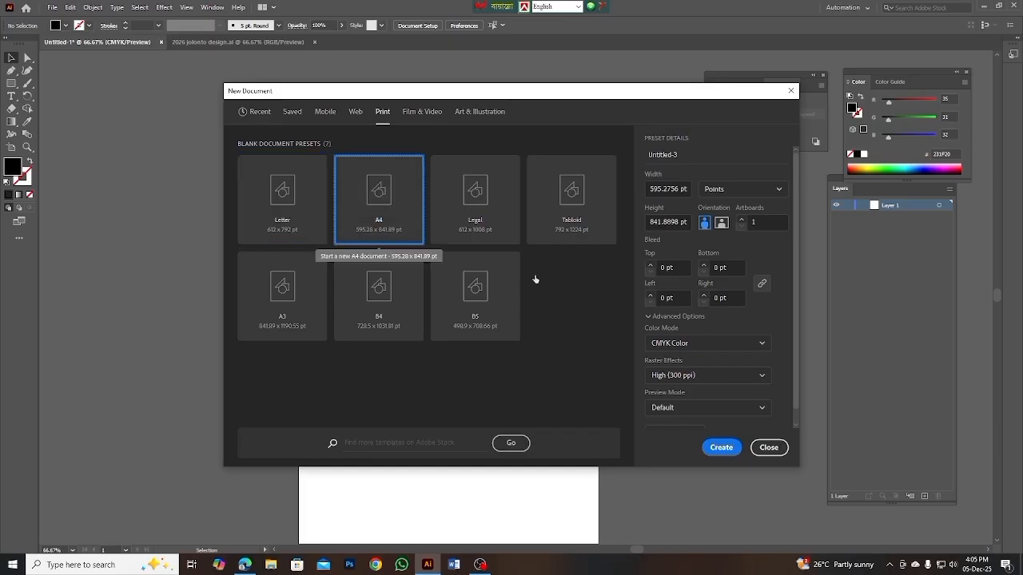
{"action": "left_click", "coordinate": [722, 224]}
{"action": "left_click", "coordinate": [739, 189]}
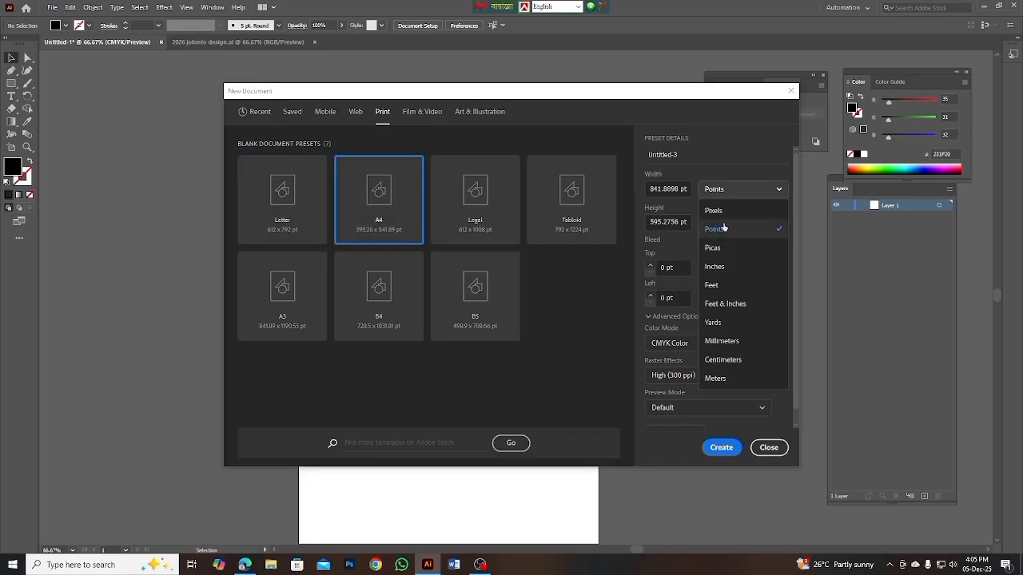
{"action": "left_click", "coordinate": [720, 266]}
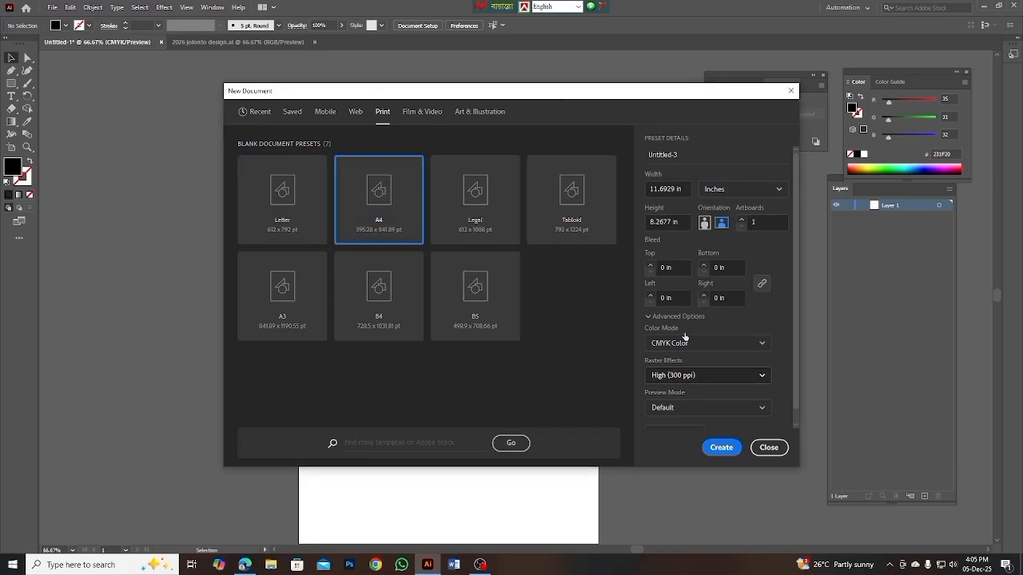
{"action": "left_click", "coordinate": [713, 344]}
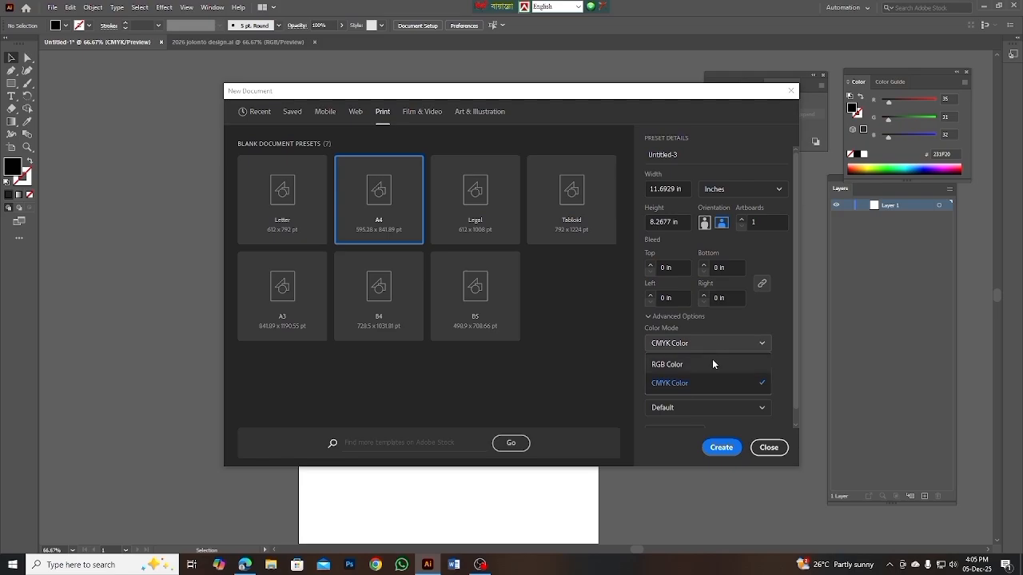
{"action": "left_click", "coordinate": [709, 382]}
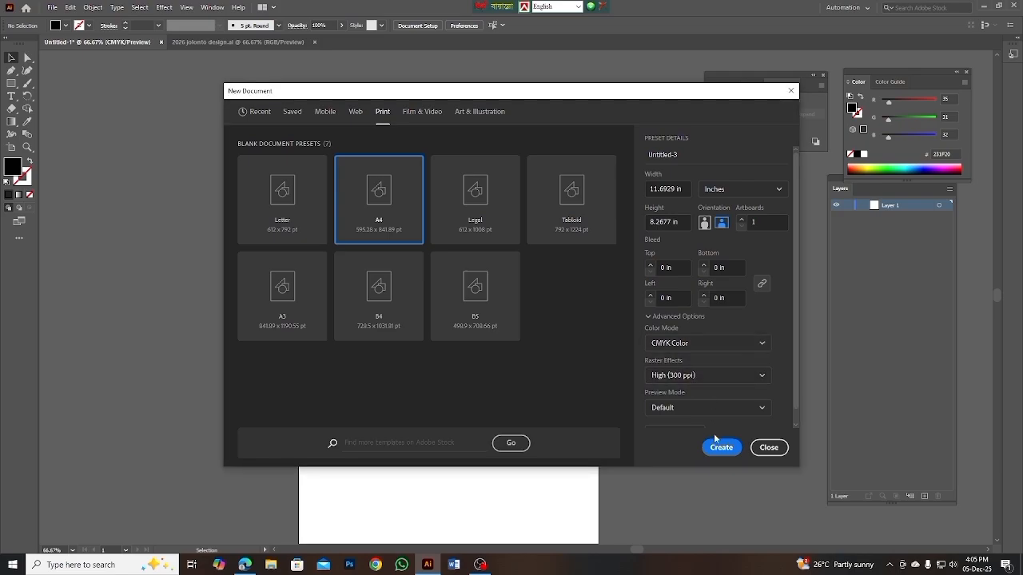
{"action": "left_click", "coordinate": [721, 448]}
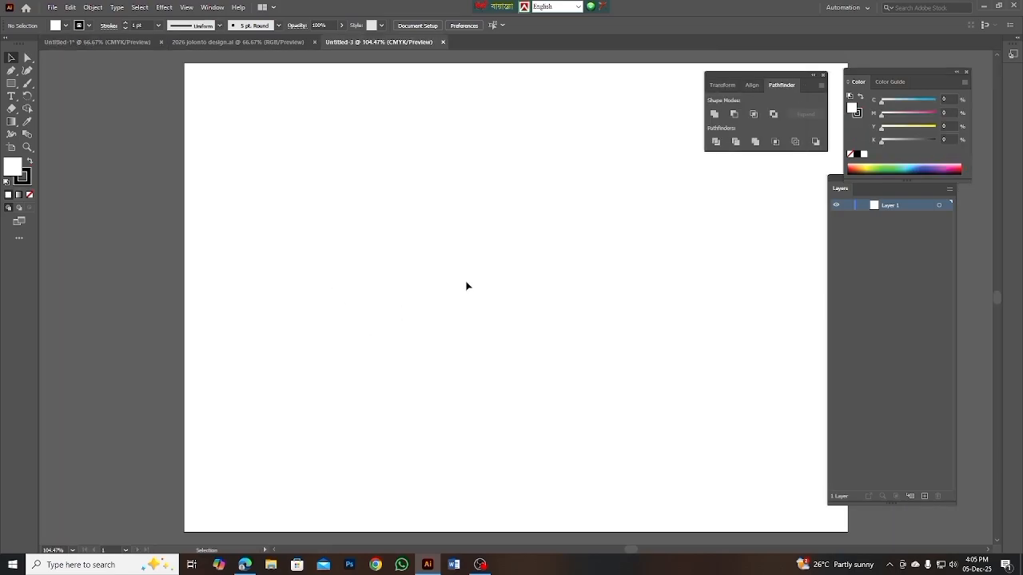
Step: Draw a five-pointed star about 3.86 by 3.67 in on the artboard, with its opposite arm edges aligned in straight lines
{"action": "key", "text": "ctrl+minus"}
{"action": "key", "text": "ctrl+minus"}
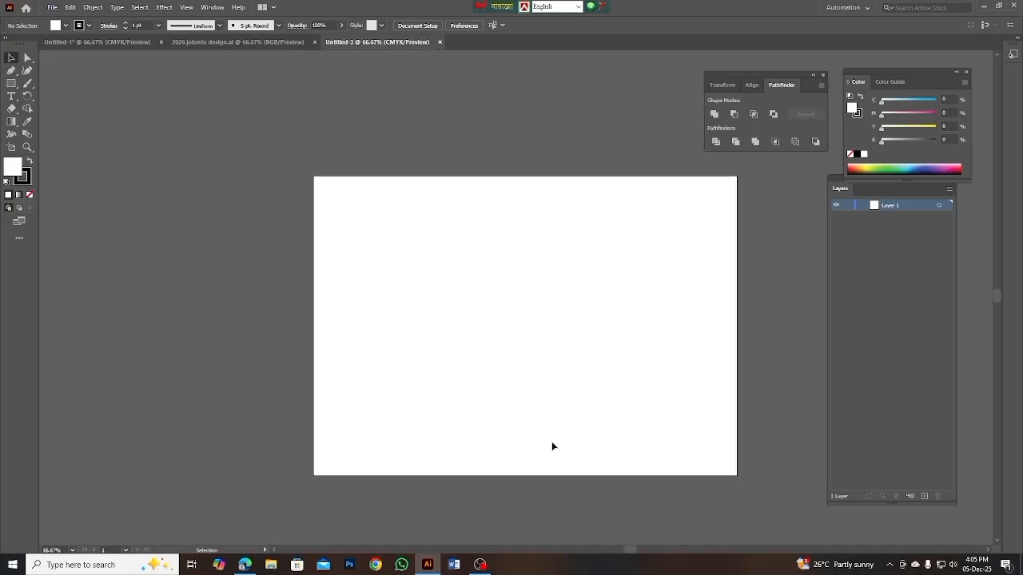
{"action": "left_click_drag", "start_coordinate": [630, 551], "coordinate": [643, 551]}
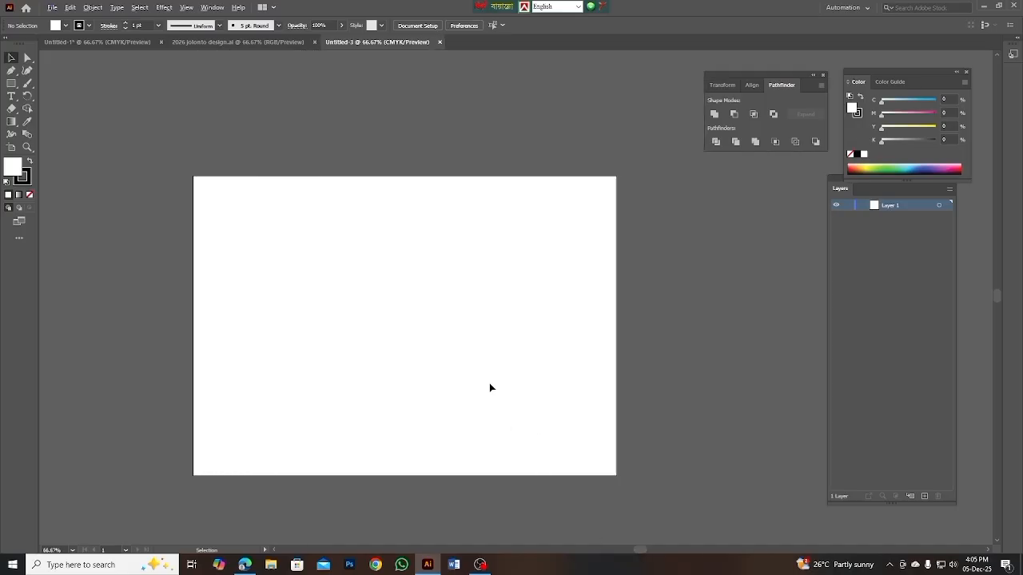
{"action": "scroll", "coordinate": [489, 383], "scroll_direction": "up", "scroll_amount": 1}
{"action": "scroll", "coordinate": [379, 370], "scroll_direction": "down", "scroll_amount": 1}
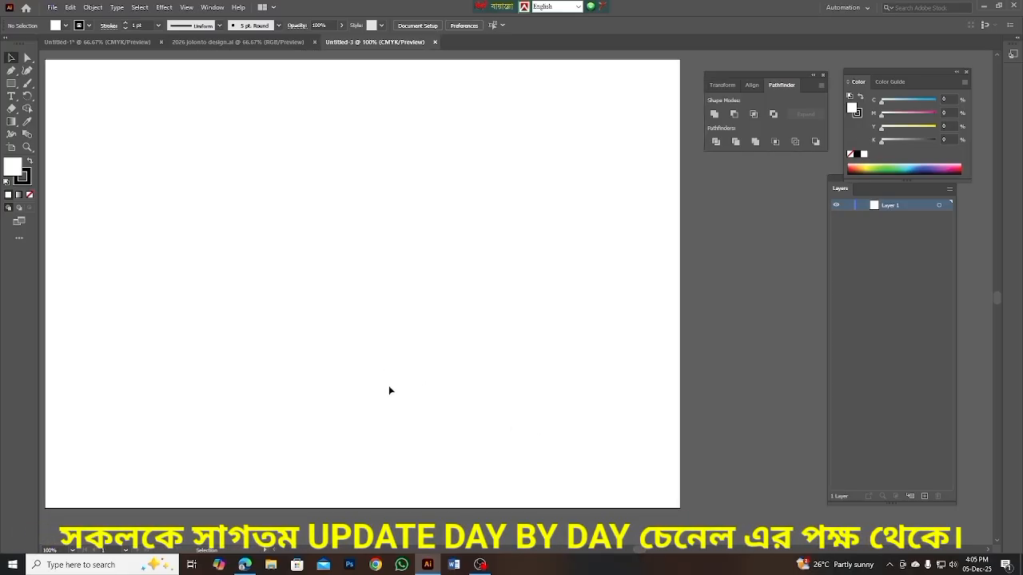
{"action": "left_click_drag", "start_coordinate": [639, 554], "coordinate": [636, 553]}
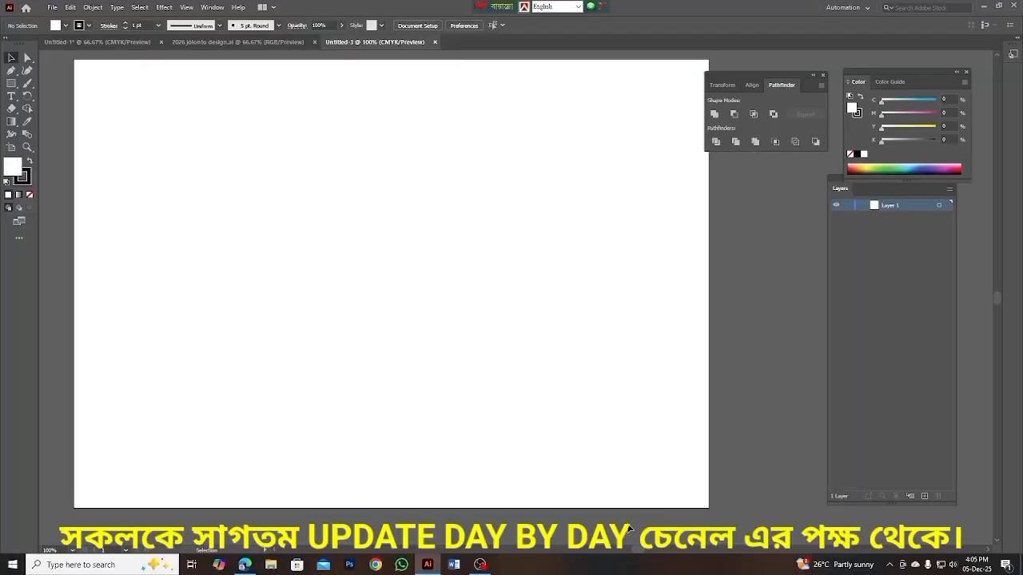
{"action": "left_click", "coordinate": [11, 84]}
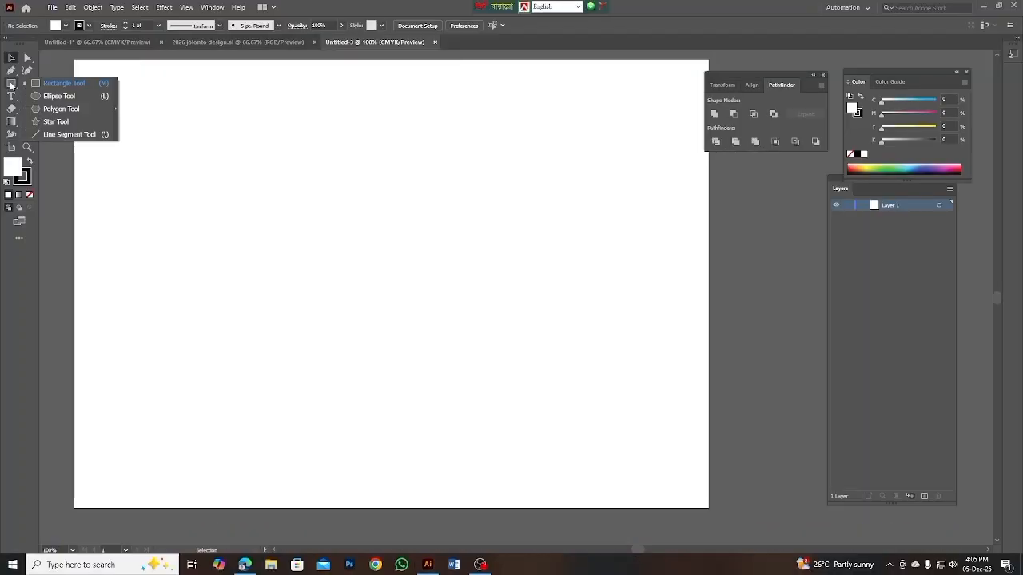
{"action": "left_click", "coordinate": [52, 122]}
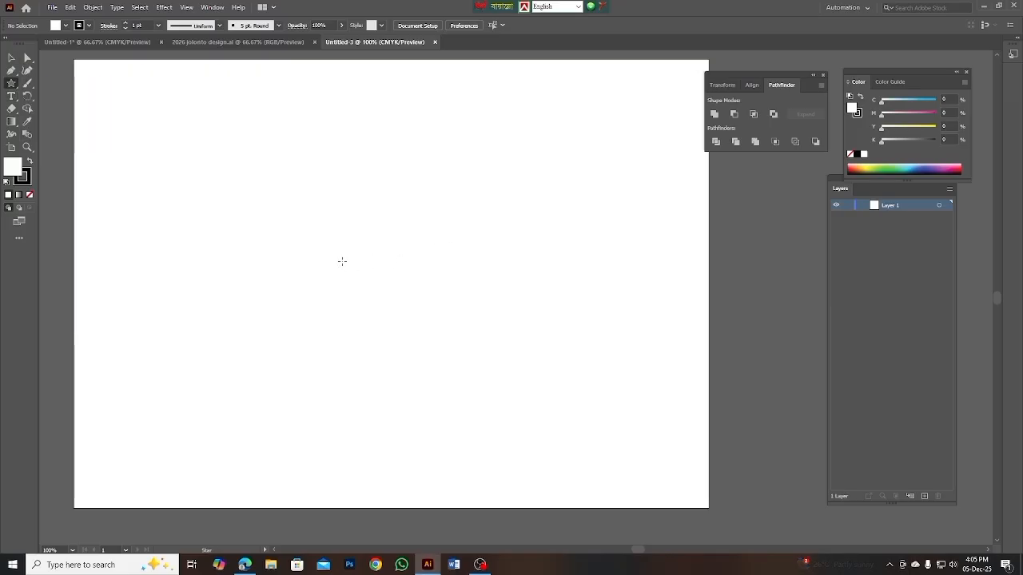
{"action": "left_click_drag", "start_coordinate": [342, 262], "coordinate": [410, 308]}
{"action": "key", "text": "alt"}
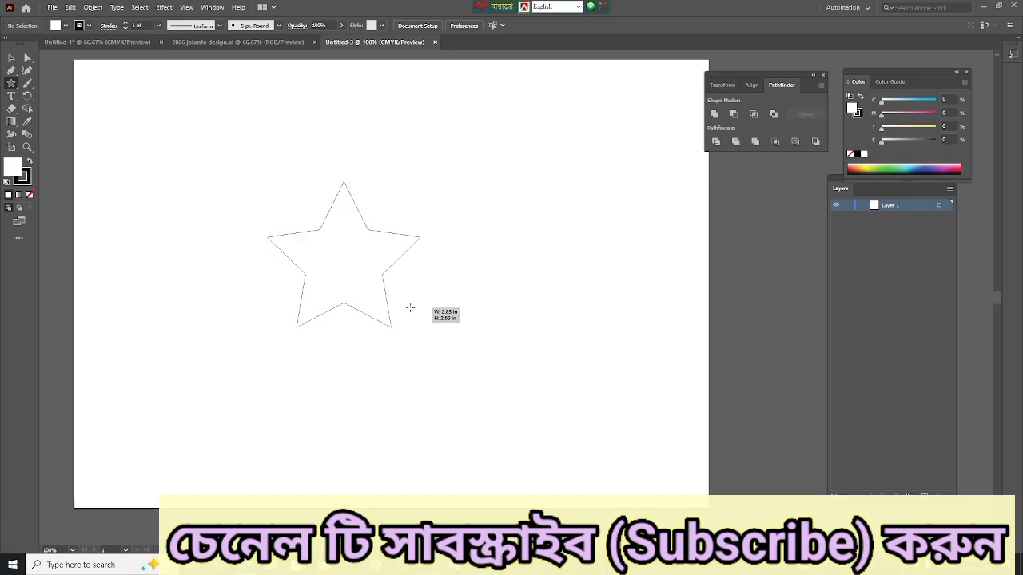
{"action": "key", "text": "alt"}
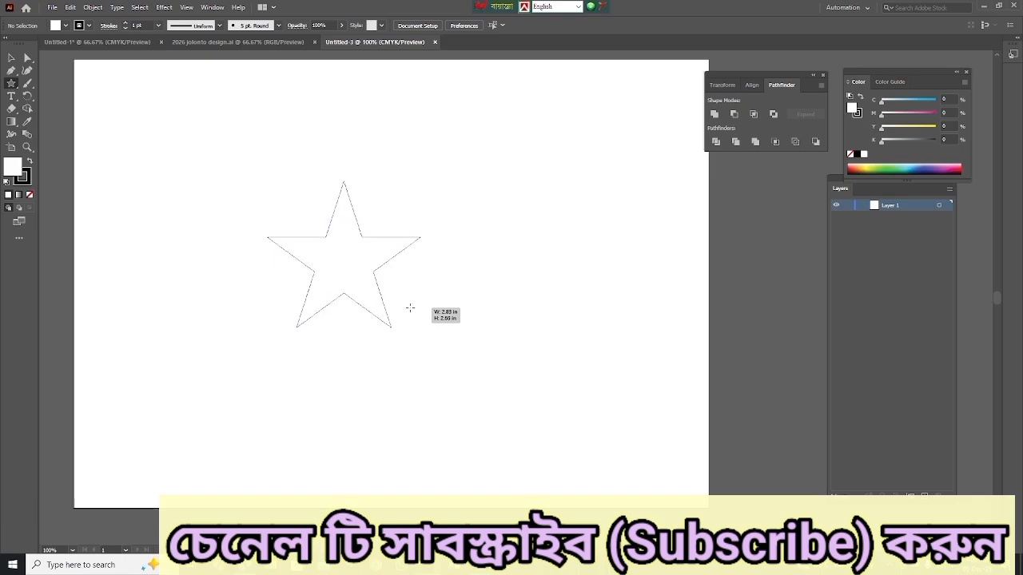
{"action": "key", "text": "alt"}
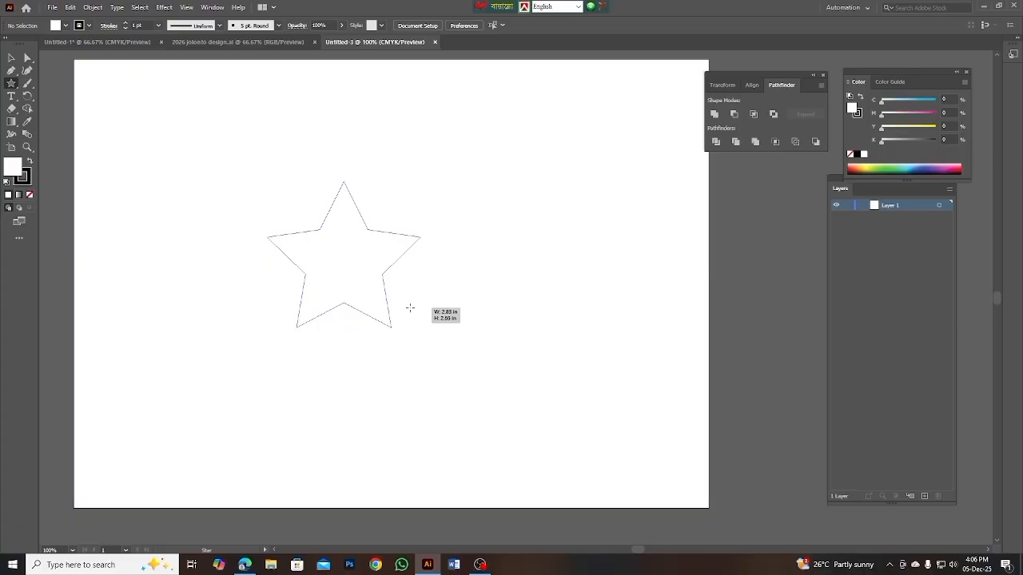
{"action": "key", "text": "alt"}
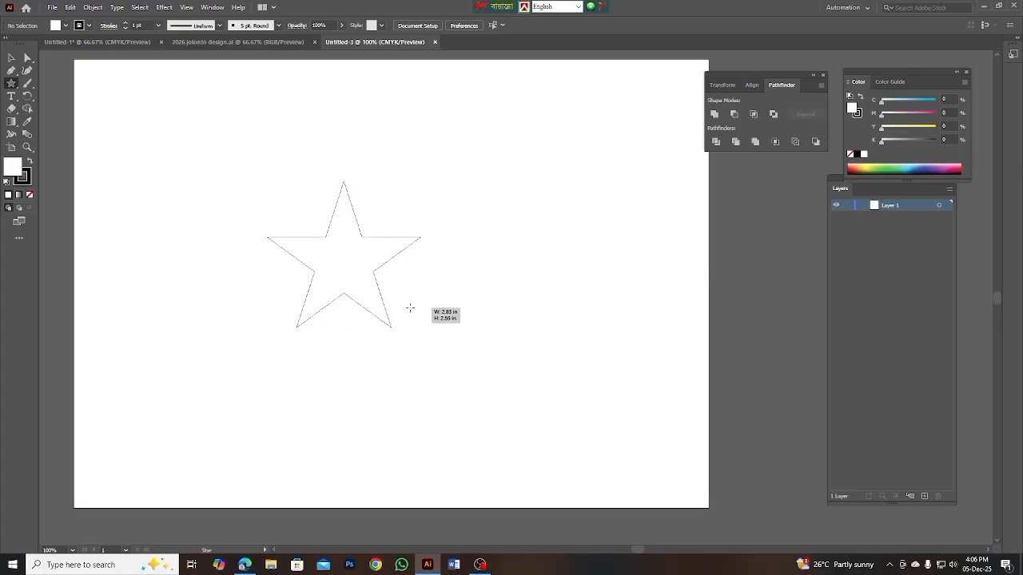
{"action": "left_click_drag", "start_coordinate": [409, 308], "coordinate": [432, 327]}
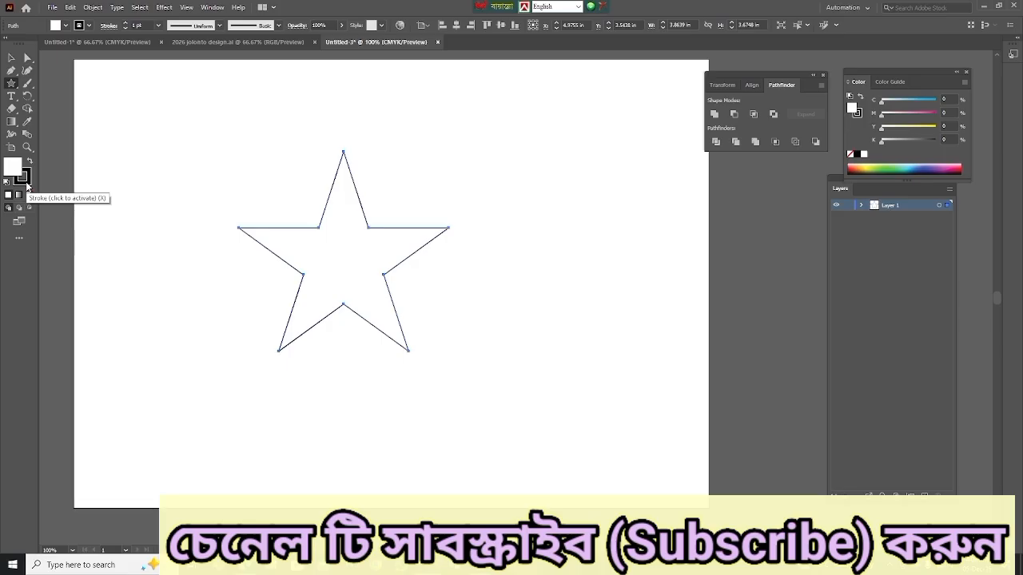
Step: Remove the stroke from the star
{"action": "left_click", "coordinate": [27, 183]}
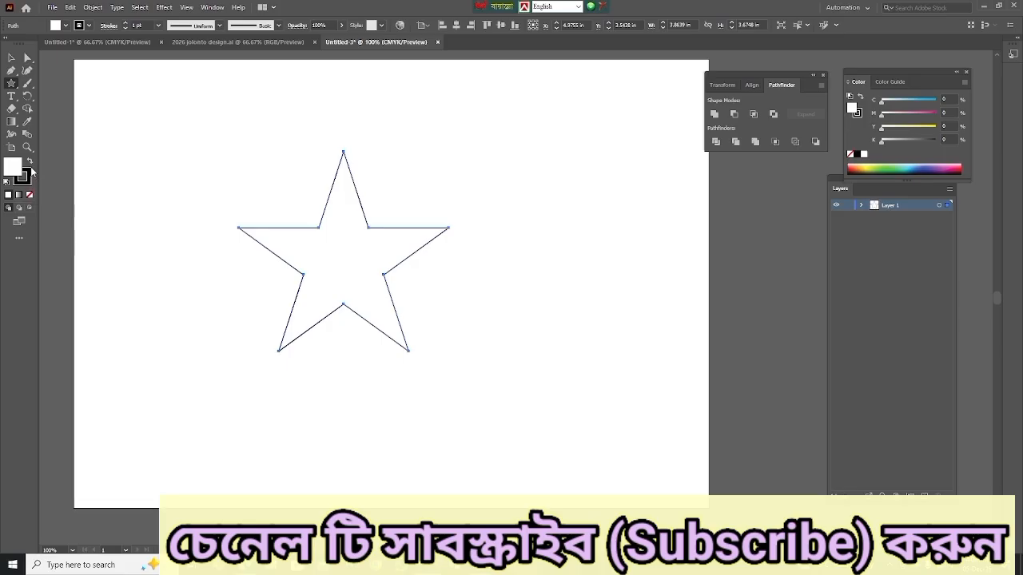
{"action": "left_click", "coordinate": [89, 25]}
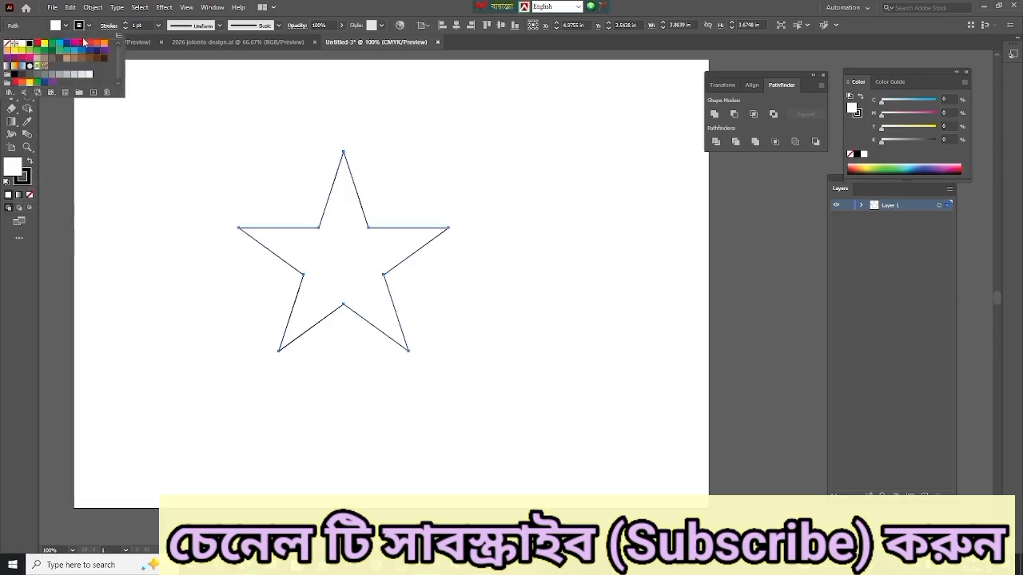
{"action": "left_click", "coordinate": [6, 45]}
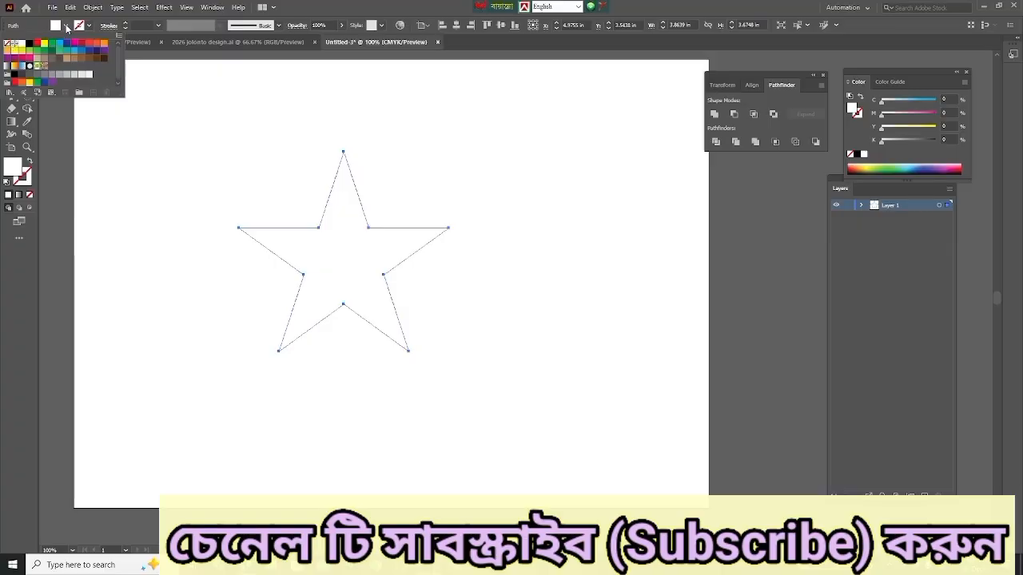
Step: Fill the star with a dark reddish brown of C 24, M 78, Y 79, K 48 and deselect it
{"action": "left_click", "coordinate": [13, 170]}
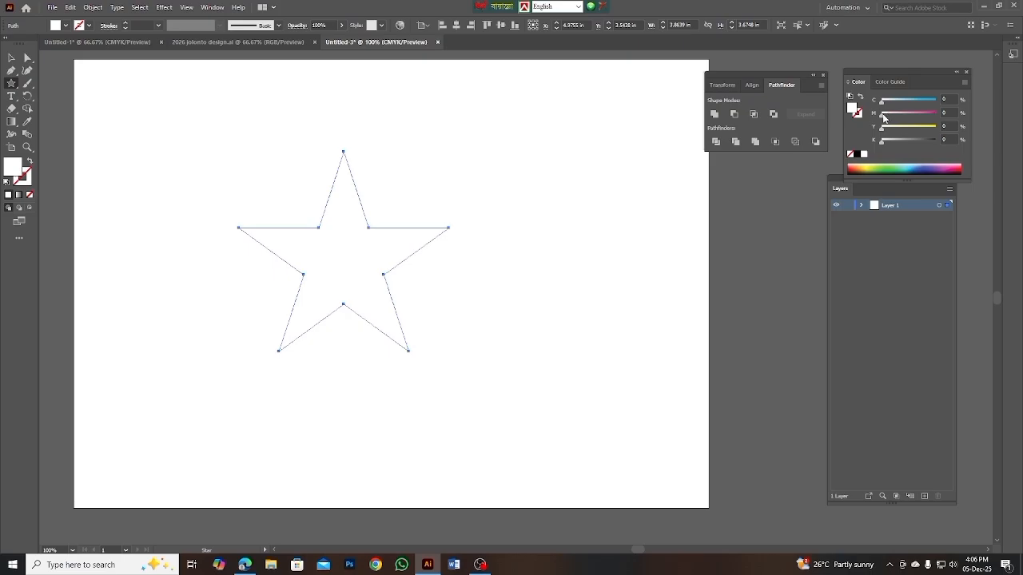
{"action": "left_click_drag", "start_coordinate": [883, 114], "coordinate": [902, 114]}
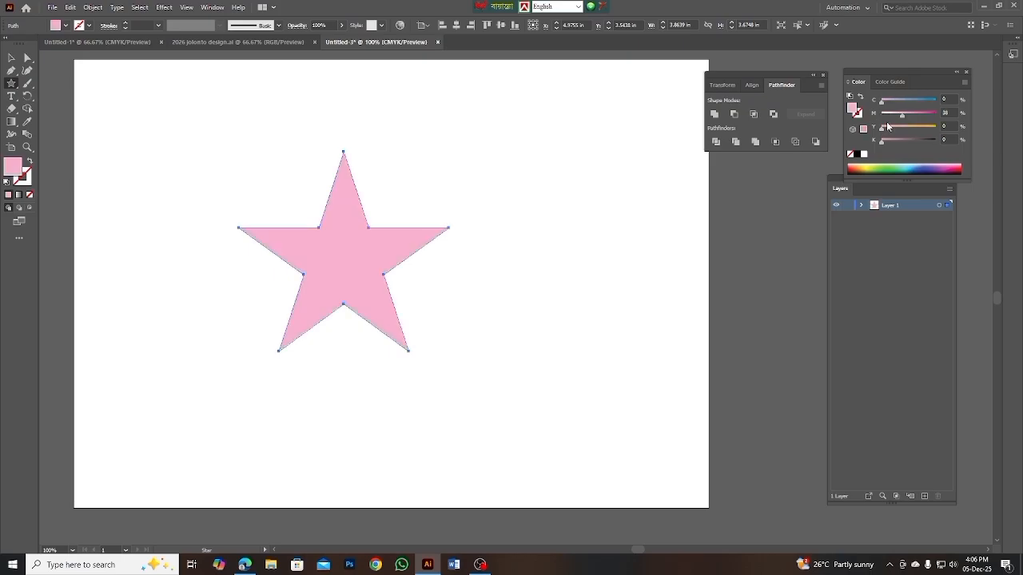
{"action": "left_click_drag", "start_coordinate": [882, 128], "coordinate": [911, 144]}
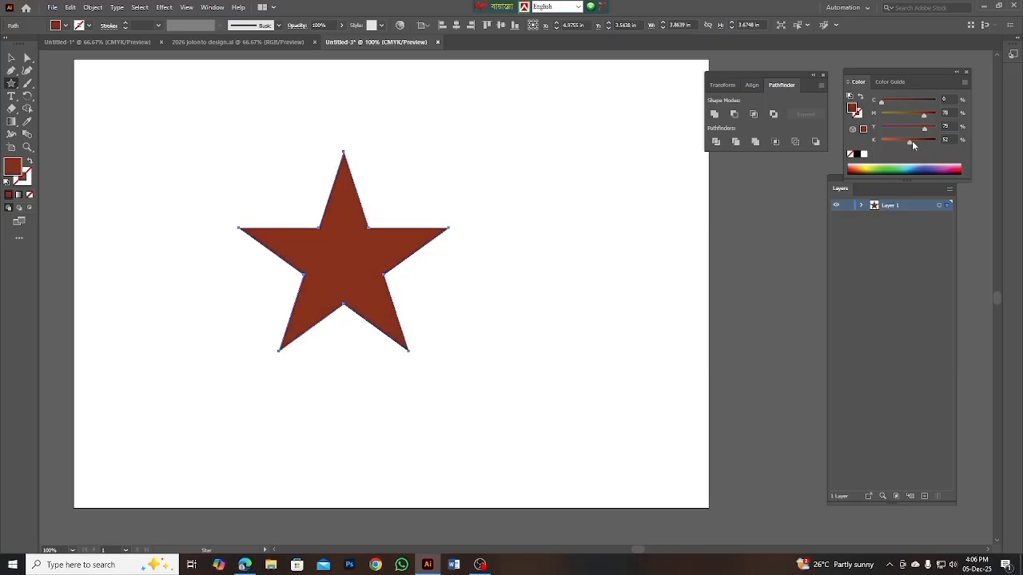
{"action": "mouse_move", "coordinate": [912, 140]}
{"action": "left_mouse_down"}
{"action": "mouse_move", "coordinate": [895, 142]}
{"action": "mouse_move", "coordinate": [906, 142]}
{"action": "left_mouse_up"}
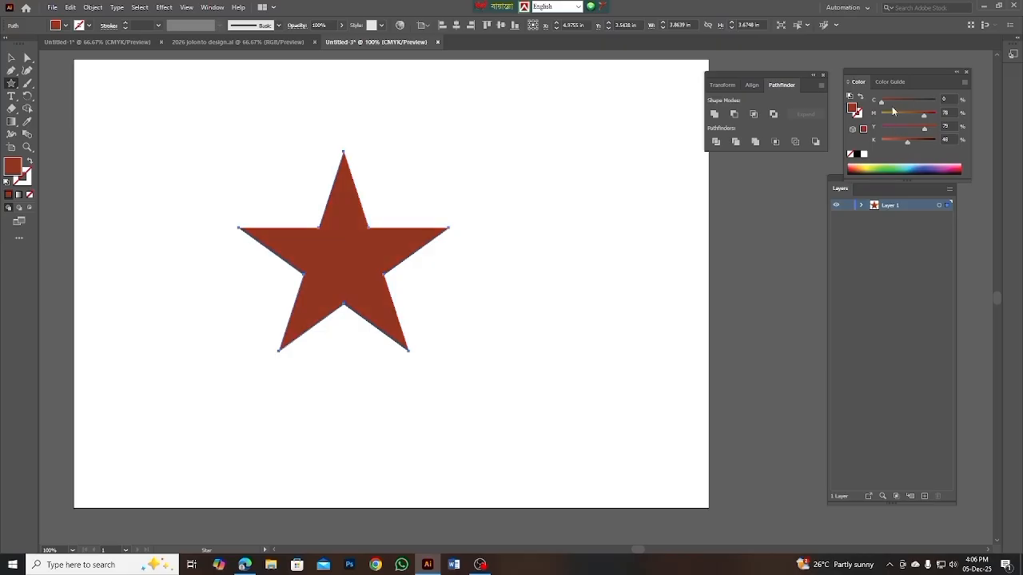
{"action": "left_click_drag", "start_coordinate": [882, 100], "coordinate": [892, 105]}
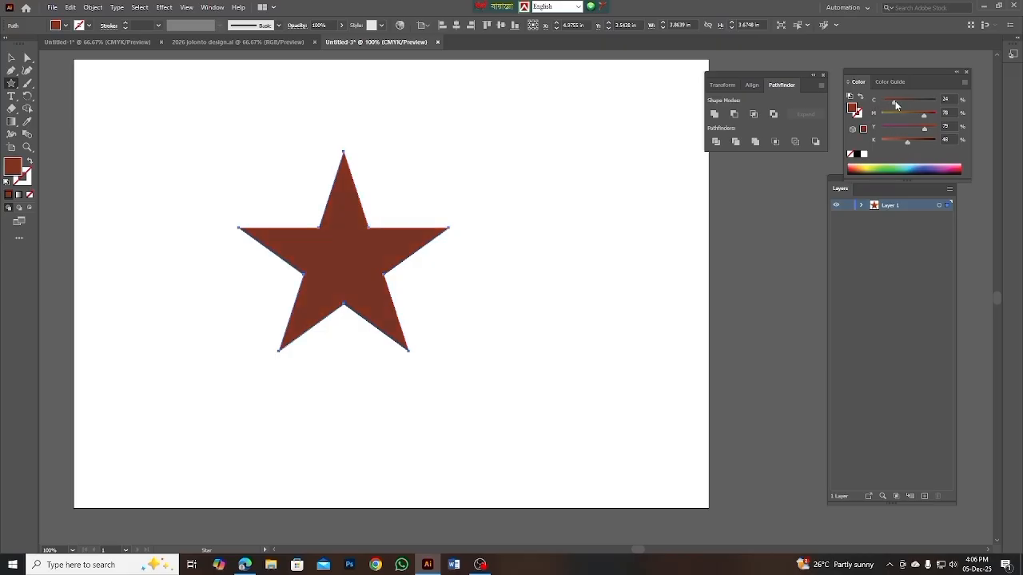
{"action": "left_click", "coordinate": [11, 57]}
{"action": "left_click", "coordinate": [499, 172]}
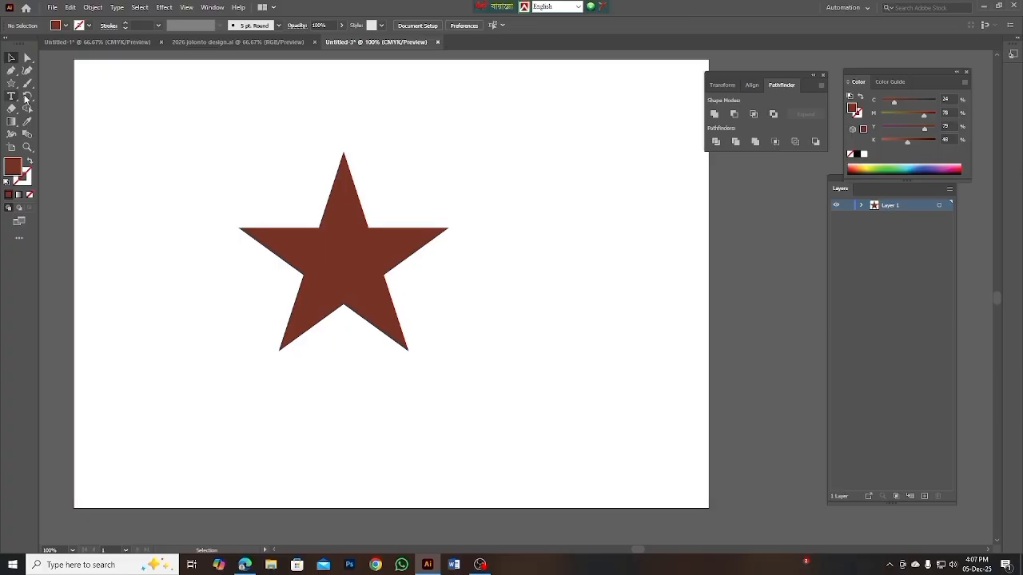
Step: Draw a circle about 0.31 in across, centered on the star's top point
{"action": "left_click_drag", "start_coordinate": [12, 84], "coordinate": [48, 99]}
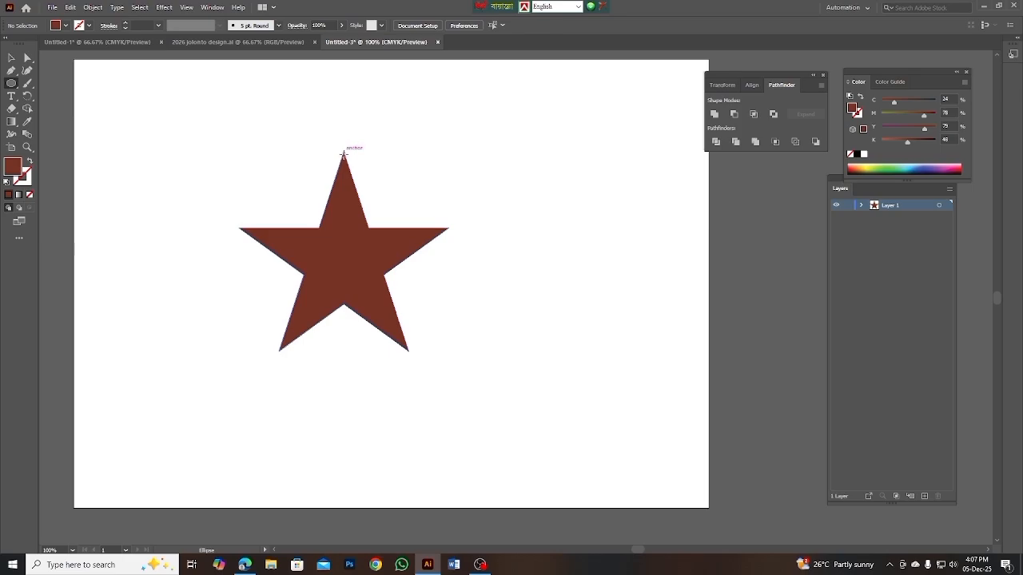
{"action": "left_click_drag", "start_coordinate": [343, 156], "coordinate": [344, 155]}
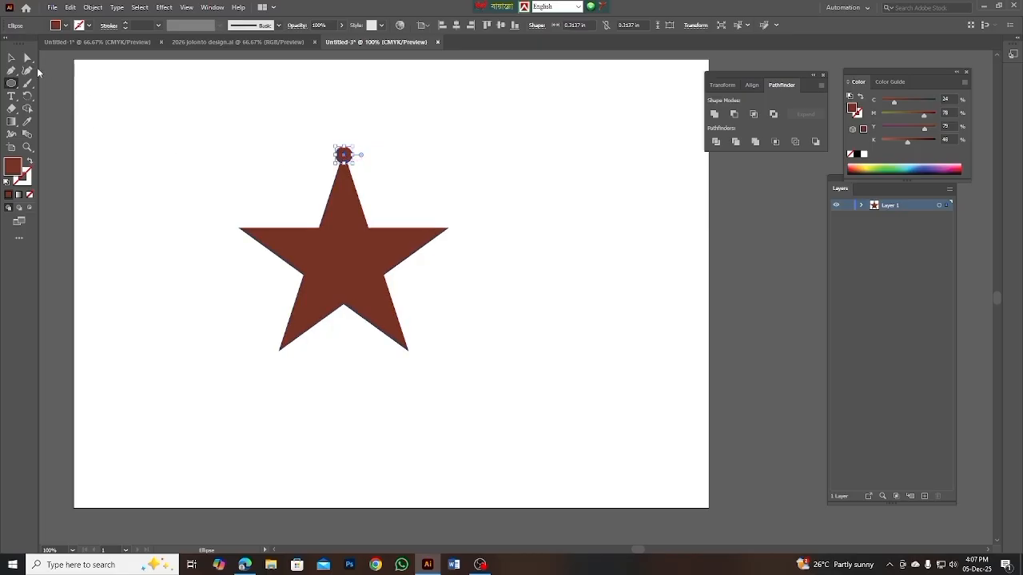
{"action": "left_click", "coordinate": [13, 62]}
{"action": "left_click", "coordinate": [453, 185]}
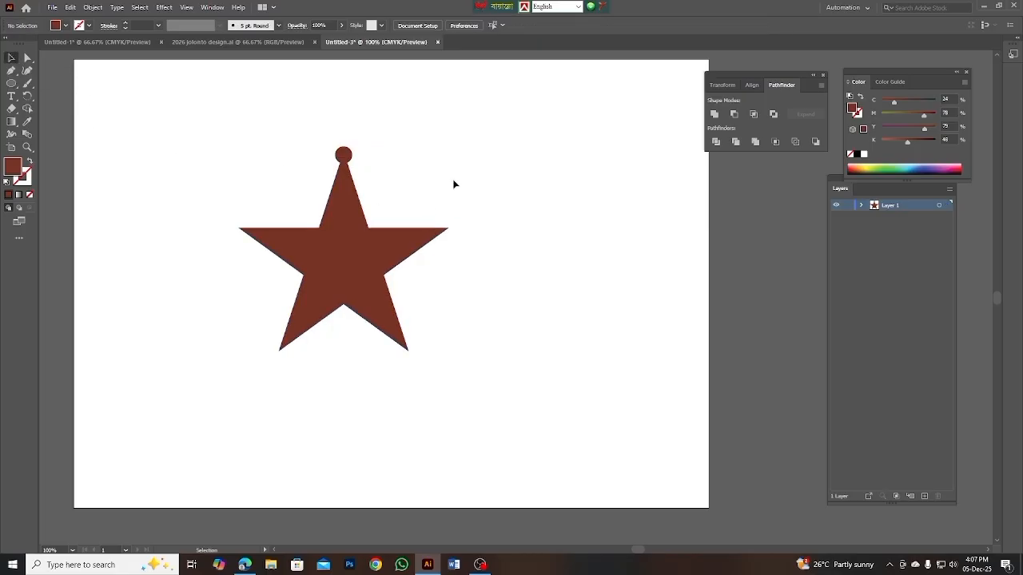
Step: Duplicate the small circle onto the tip of the star's right arm
{"action": "left_click", "coordinate": [342, 158]}
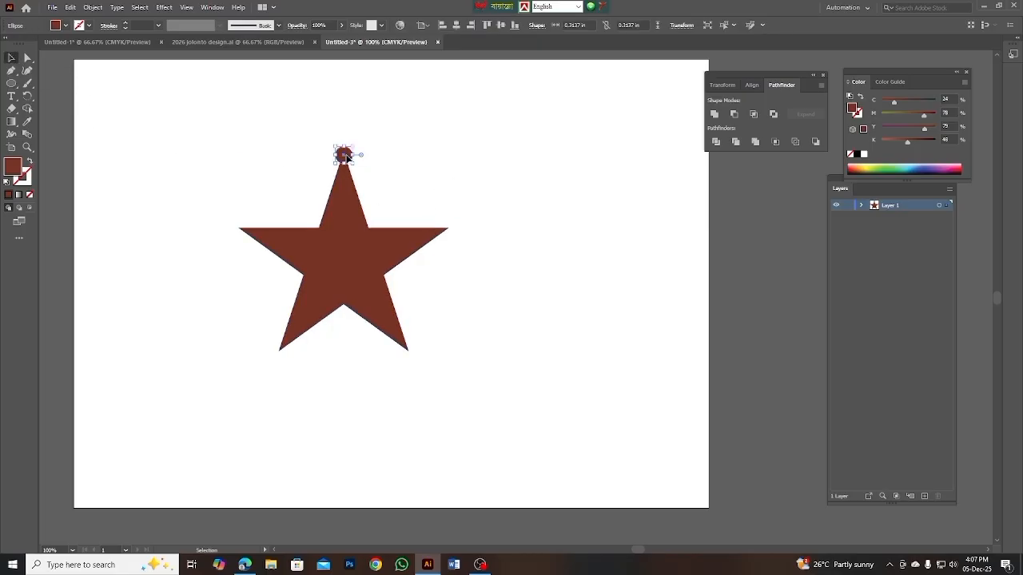
{"action": "left_click_drag", "start_coordinate": [343, 156], "coordinate": [451, 231]}
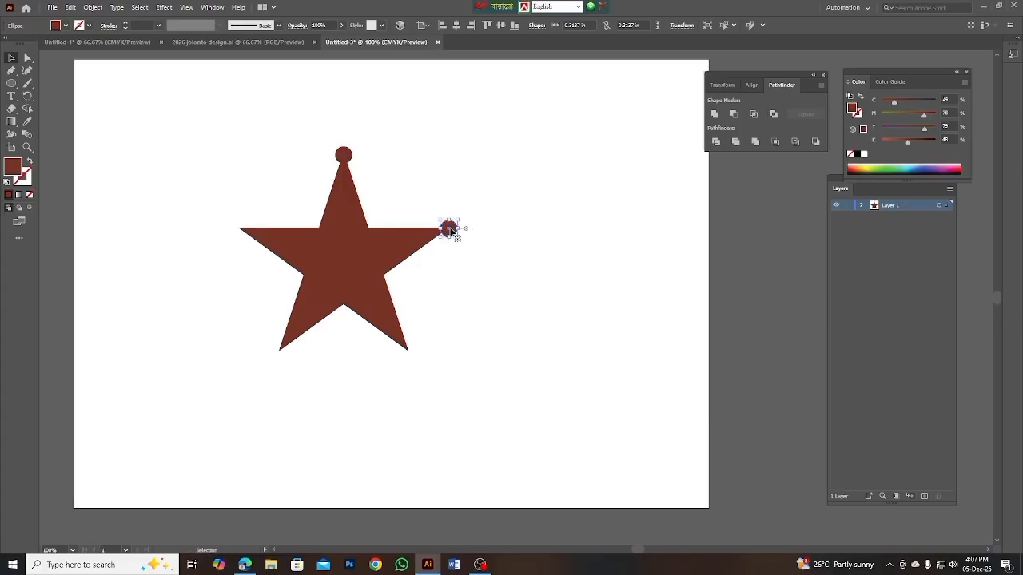
{"action": "left_click", "coordinate": [461, 254]}
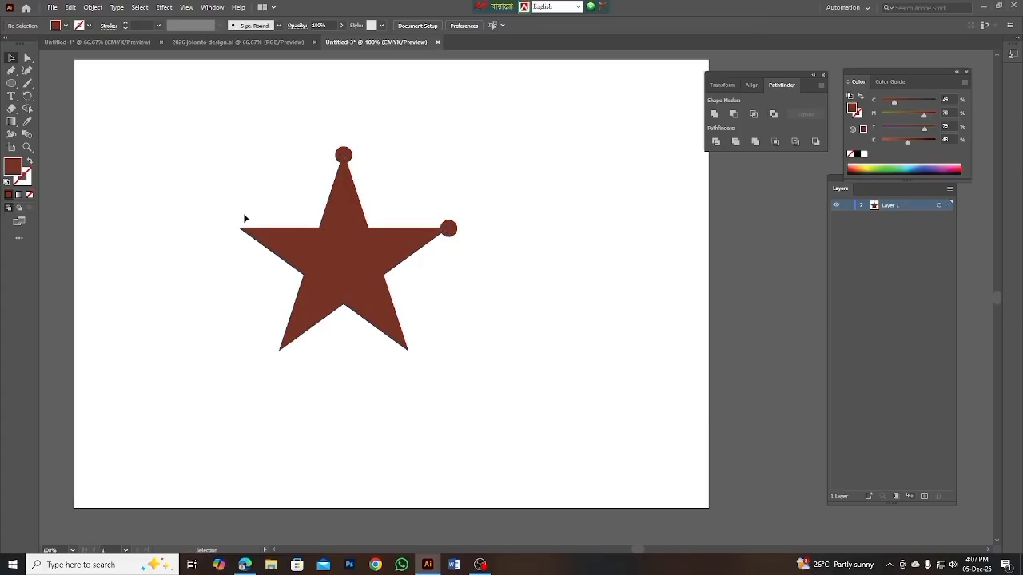
Step: Duplicate the small circle onto the star's three remaining tips and deselect everything
{"action": "left_click_drag", "start_coordinate": [450, 231], "coordinate": [407, 353]}
{"action": "left_click_drag", "start_coordinate": [407, 352], "coordinate": [239, 231]}
{"action": "left_click", "coordinate": [523, 269]}
Step: Unite the star and its five tip circles into a single shape with Pathfinder
{"action": "left_click_drag", "start_coordinate": [189, 123], "coordinate": [503, 384]}
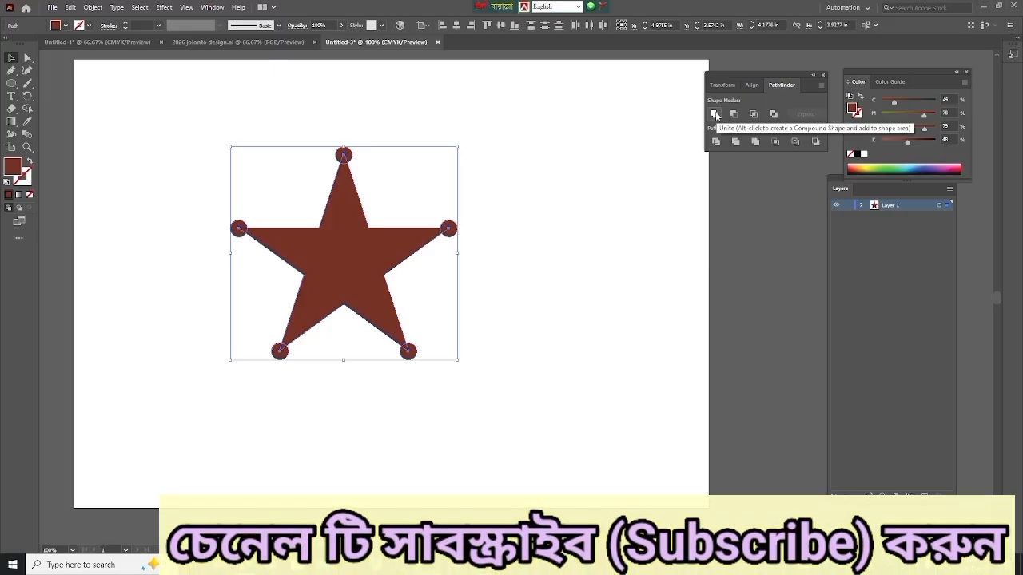
{"action": "left_click", "coordinate": [212, 8]}
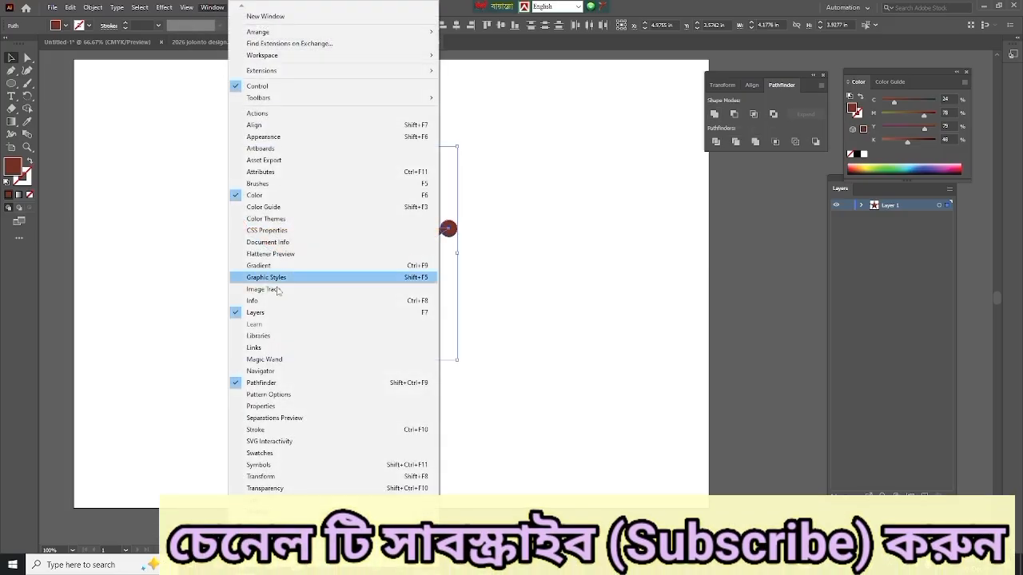
{"action": "left_click", "coordinate": [301, 386]}
{"action": "key", "text": "alt+w"}
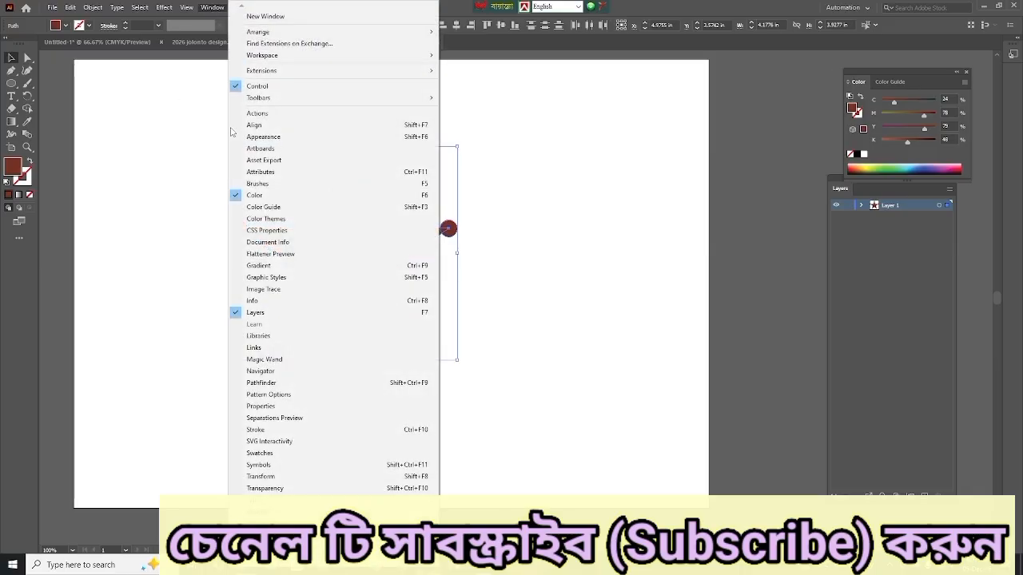
{"action": "left_click", "coordinate": [295, 386]}
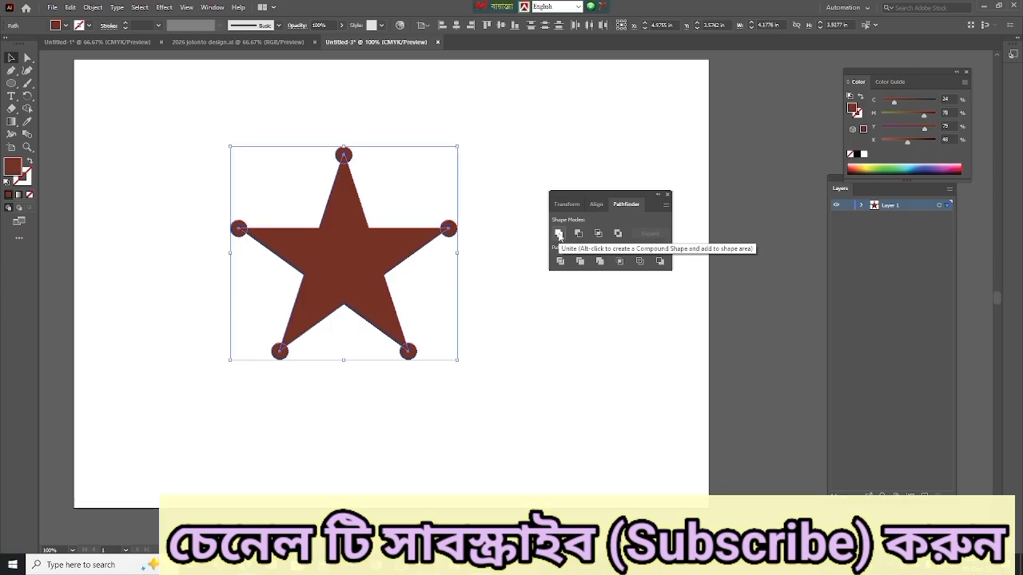
{"action": "left_click", "coordinate": [558, 234]}
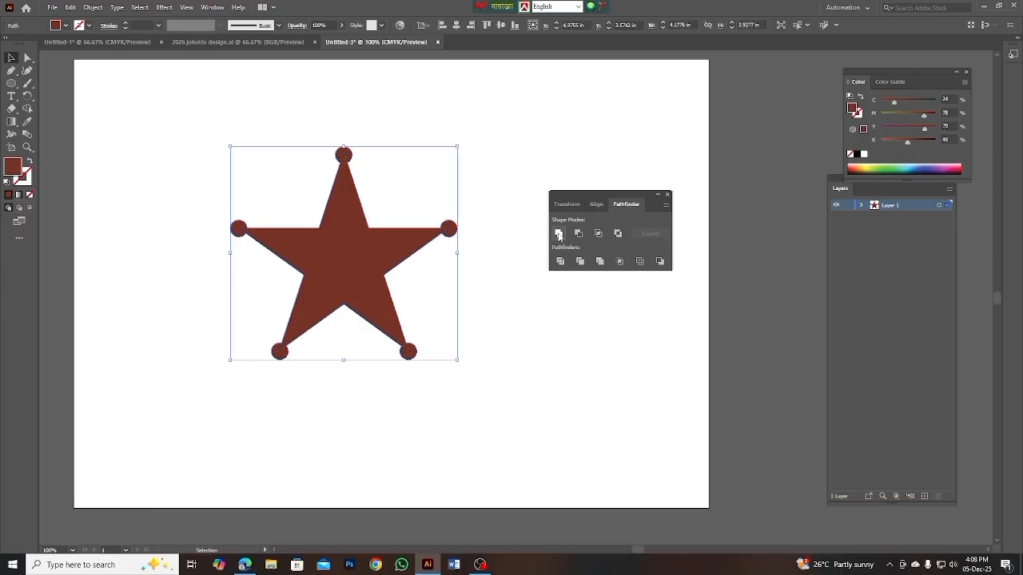
{"action": "left_click_drag", "start_coordinate": [605, 193], "coordinate": [792, 144]}
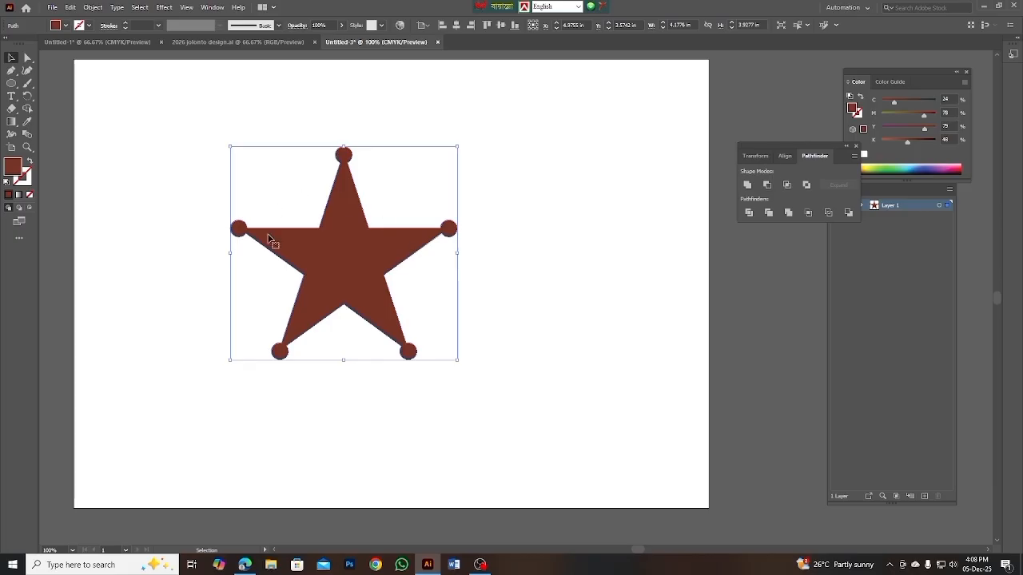
Step: Move the united star to the left side of the artboard
{"action": "left_click", "coordinate": [497, 162]}
{"action": "left_click", "coordinate": [362, 210]}
{"action": "left_click_drag", "start_coordinate": [362, 209], "coordinate": [335, 236]}
{"action": "left_click", "coordinate": [538, 302]}
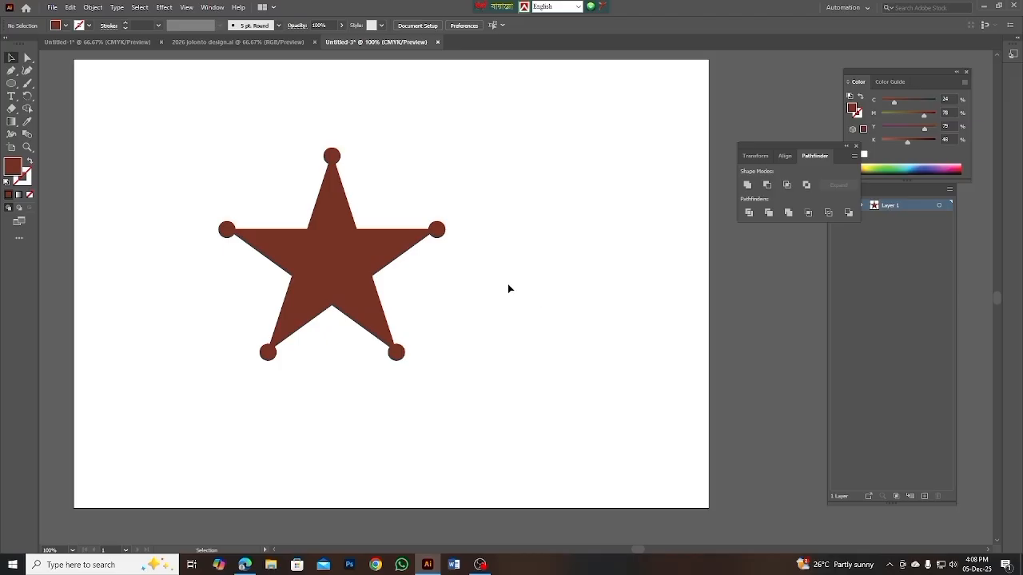
{"action": "left_click", "coordinate": [345, 278]}
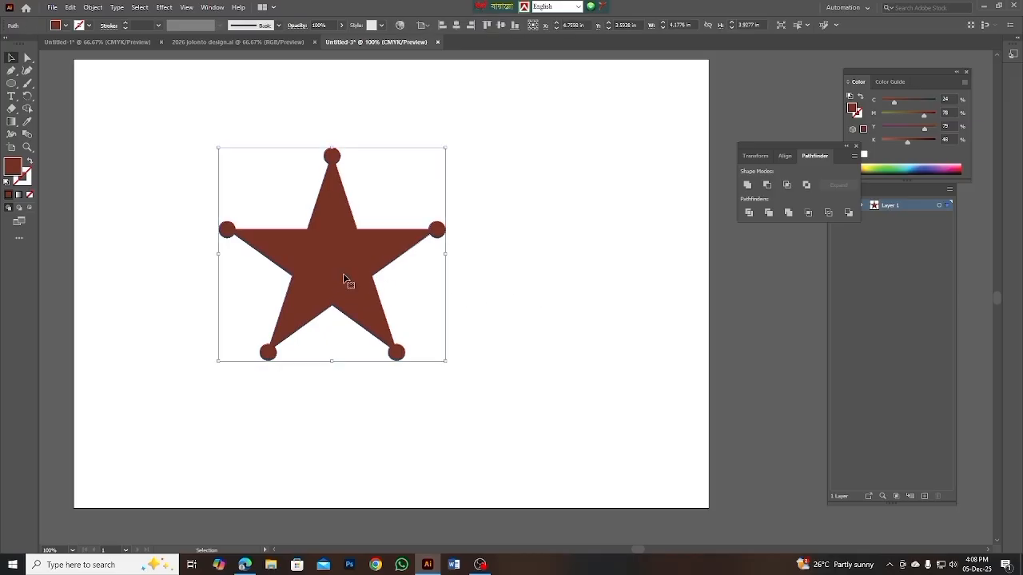
{"action": "scroll", "coordinate": [344, 278], "scroll_direction": "down", "scroll_amount": 1}
{"action": "left_click_drag", "start_coordinate": [338, 272], "coordinate": [274, 272]}
{"action": "scroll", "coordinate": [364, 272], "scroll_direction": "up", "scroll_amount": 1}
{"action": "scroll", "coordinate": [448, 300], "scroll_direction": "up", "scroll_amount": 1}
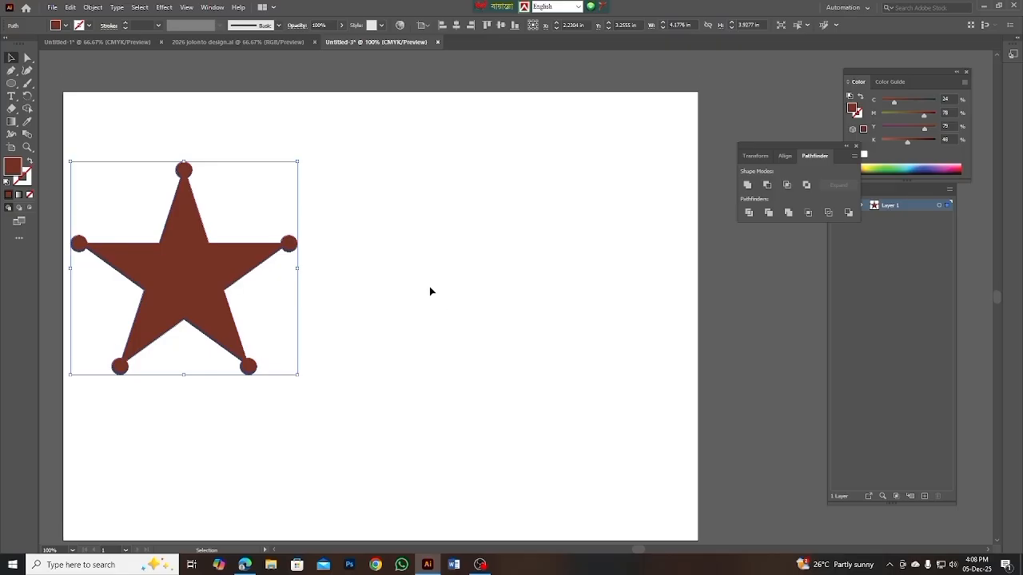
Step: Draw a circle about 4.78 in across to the right of the star
{"action": "left_click", "coordinate": [11, 83]}
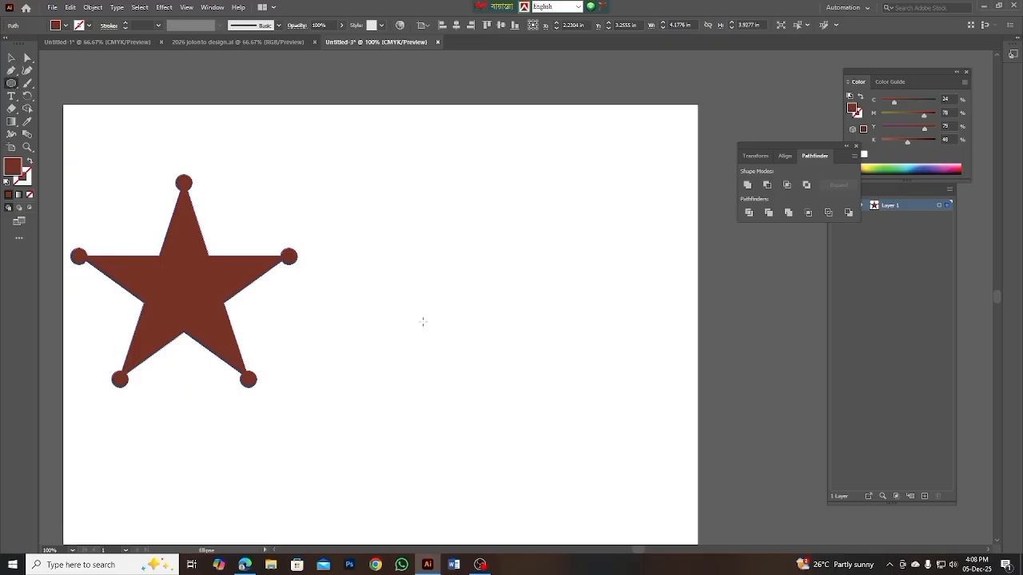
{"action": "left_click_drag", "start_coordinate": [423, 322], "coordinate": [552, 443]}
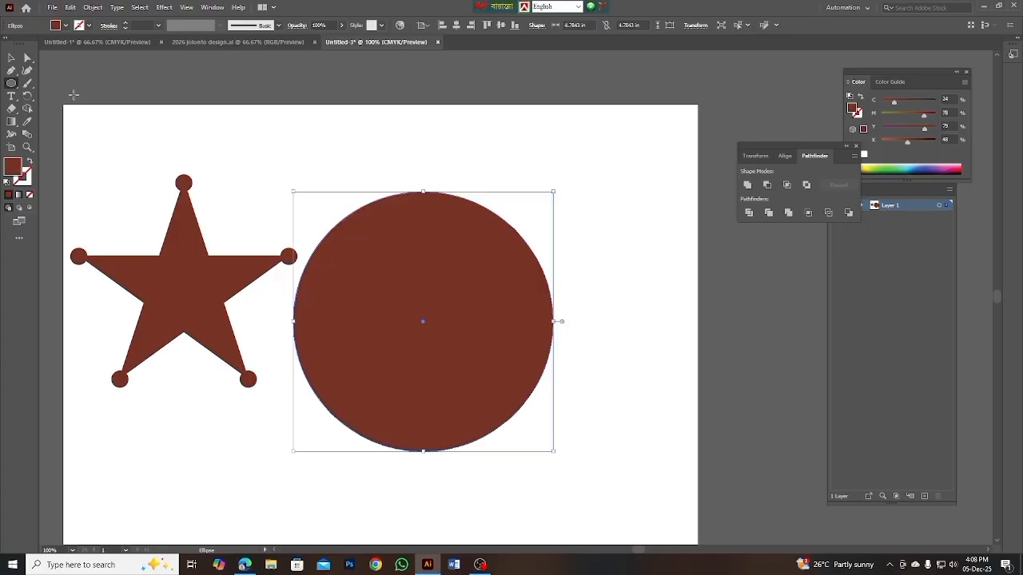
{"action": "left_click", "coordinate": [11, 58]}
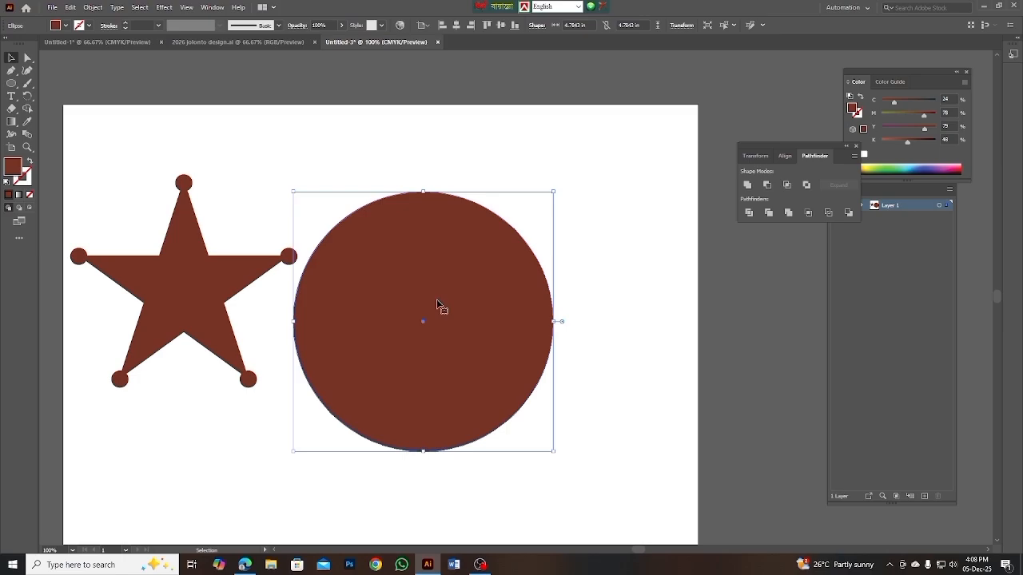
Step: Create a concentric scaled-down copy of the large circle, about 3.98 in across
{"action": "key", "text": "a"}
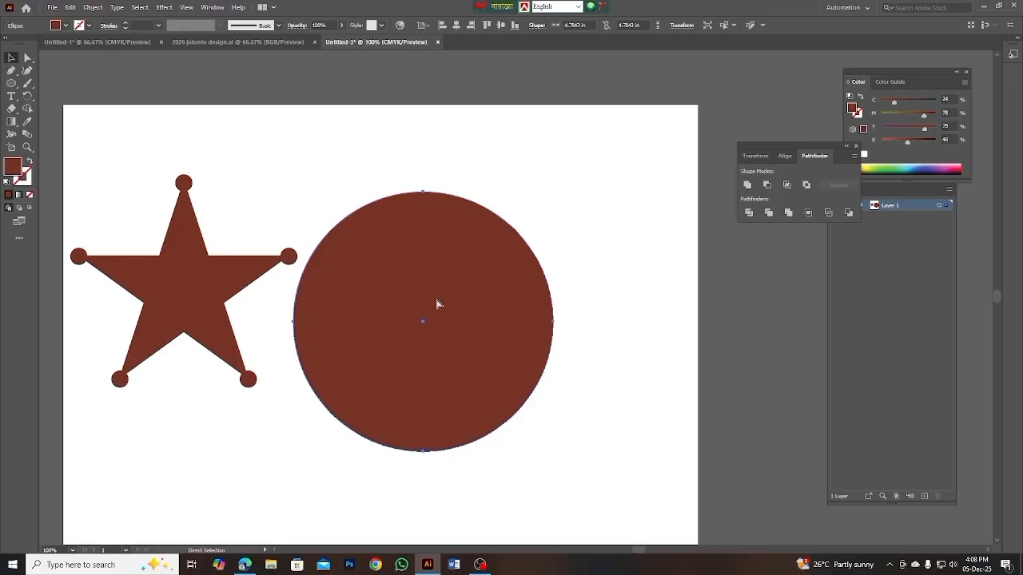
{"action": "key", "text": "v"}
{"action": "key", "text": "a"}
{"action": "key", "text": "v"}
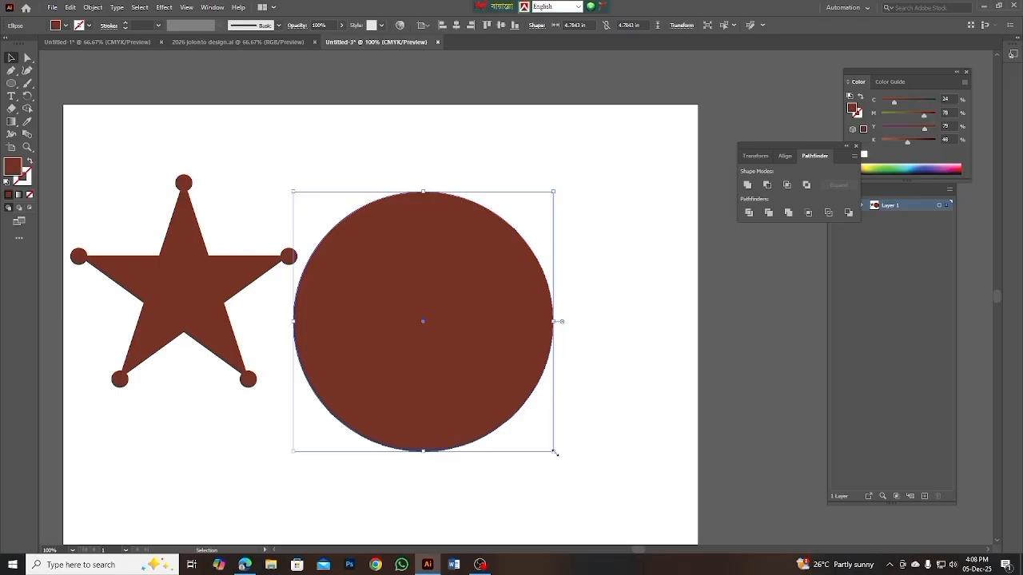
{"action": "left_click_drag", "start_coordinate": [555, 453], "coordinate": [536, 429]}
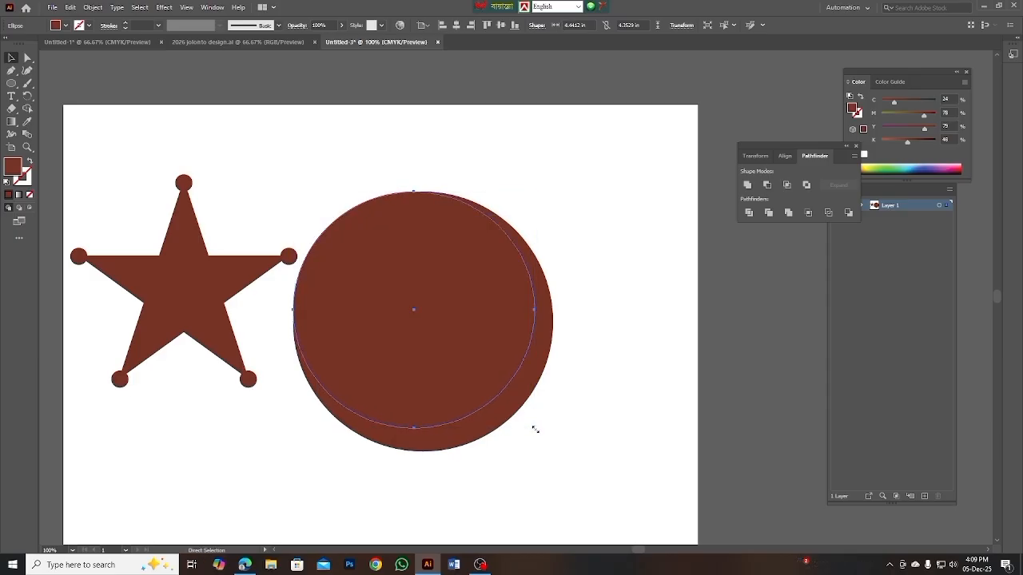
{"action": "key", "text": "ctrl+z"}
{"action": "left_click_drag", "start_coordinate": [553, 451], "coordinate": [532, 429]}
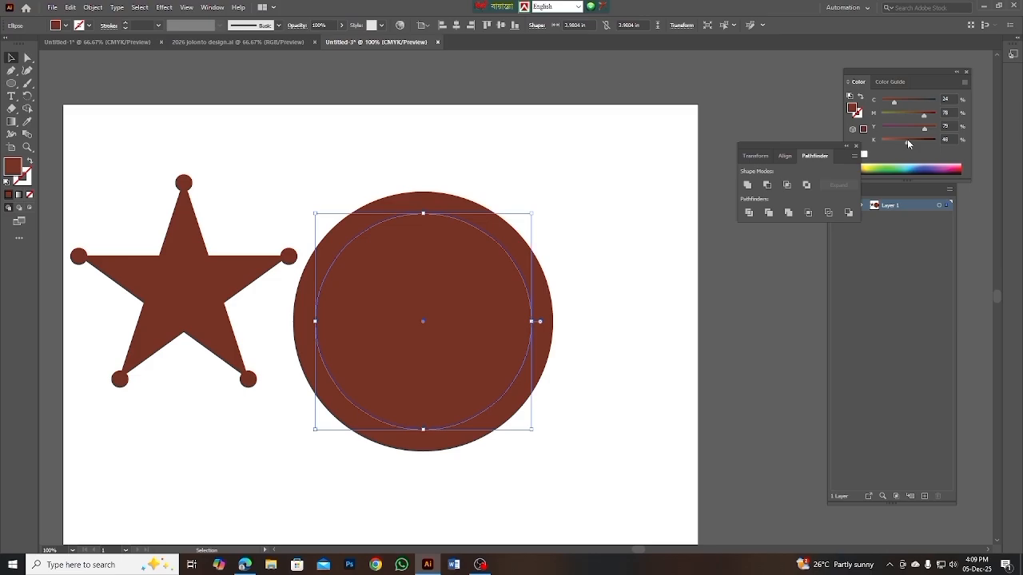
Step: Fill the inner circle with white, C 0, M 0, Y 0, K 0, and deselect it
{"action": "left_click_drag", "start_coordinate": [907, 140], "coordinate": [841, 131]}
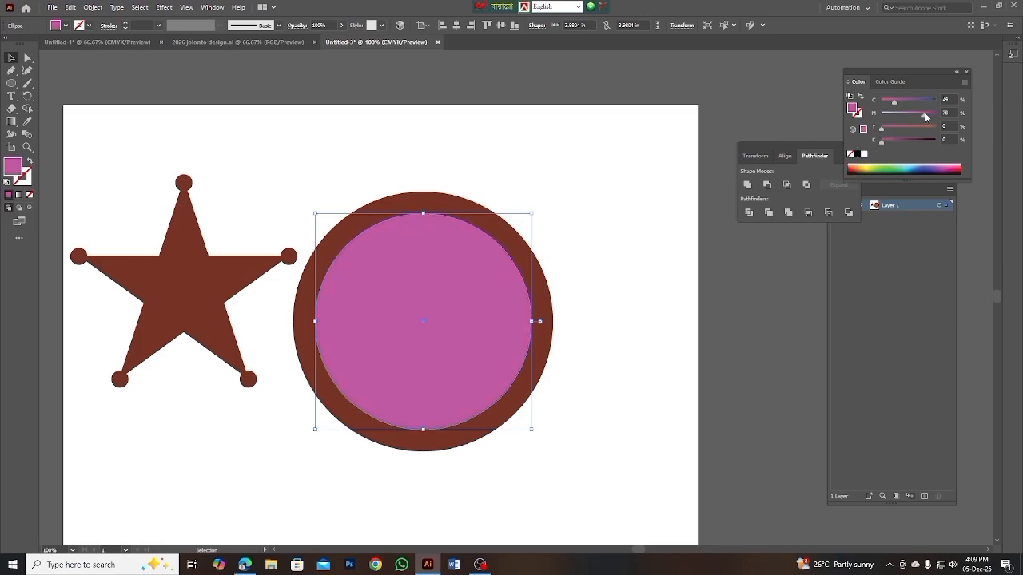
{"action": "left_click_drag", "start_coordinate": [925, 114], "coordinate": [828, 123]}
{"action": "left_click_drag", "start_coordinate": [895, 101], "coordinate": [850, 104]}
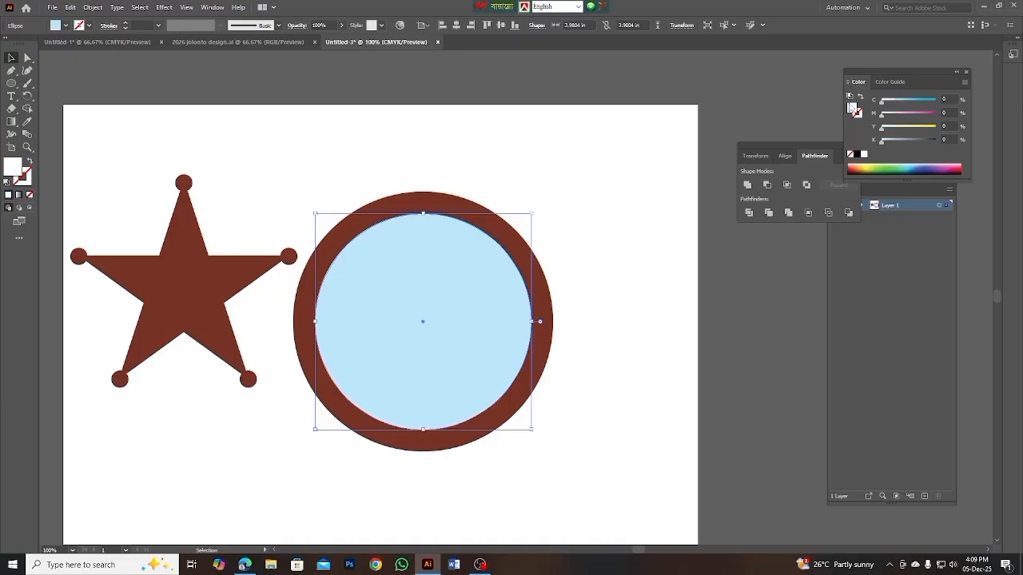
{"action": "left_click", "coordinate": [616, 171]}
{"action": "left_click_drag", "start_coordinate": [592, 247], "coordinate": [536, 292]}
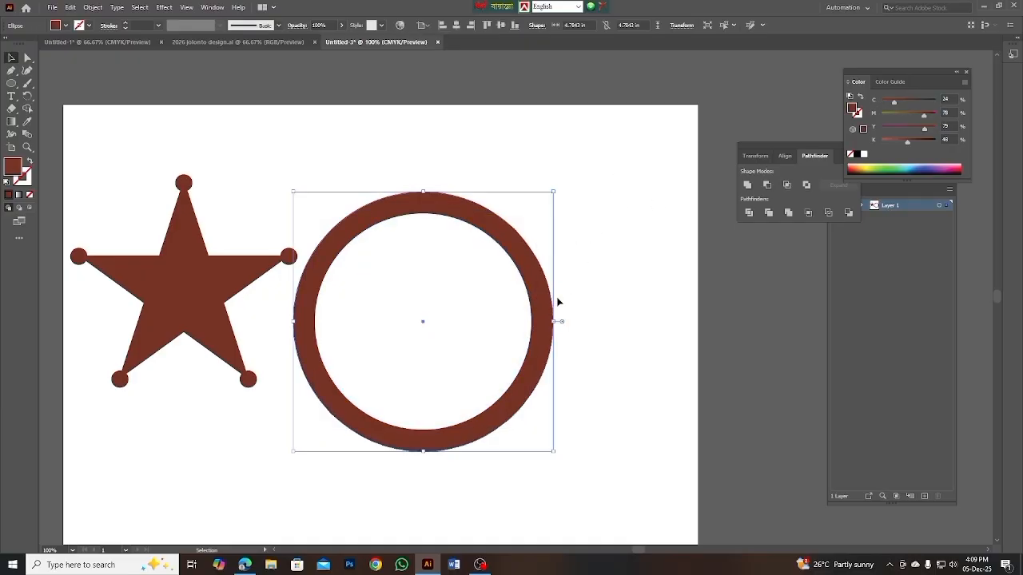
{"action": "left_click", "coordinate": [93, 7]}
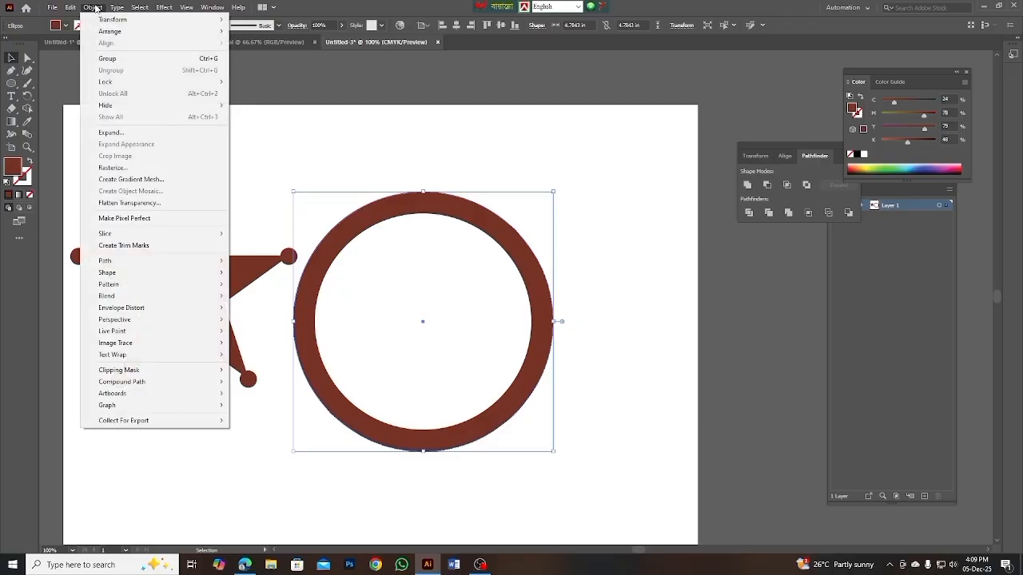
{"action": "left_click", "coordinate": [143, 133]}
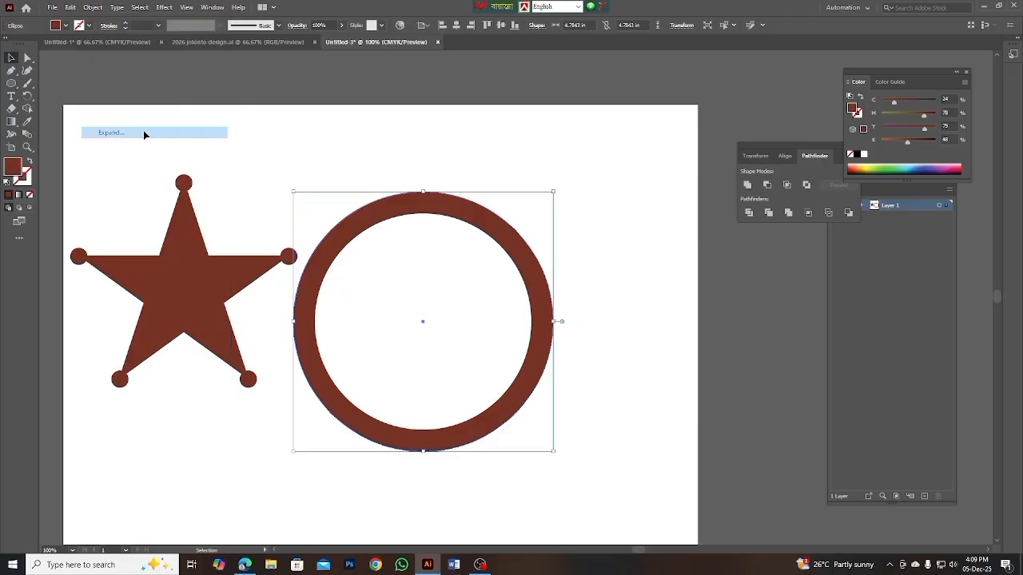
{"action": "left_click", "coordinate": [593, 303]}
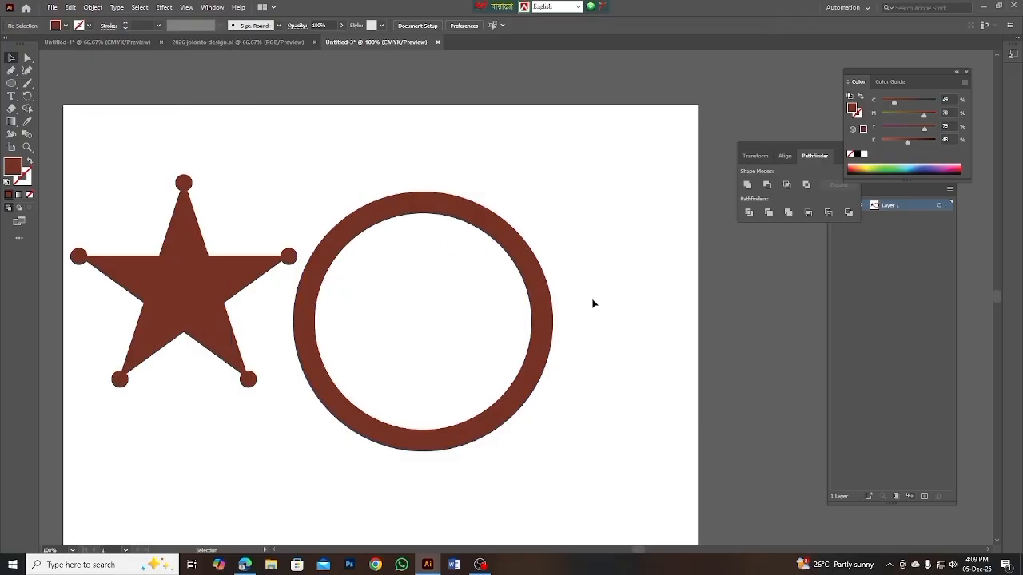
Step: Fill the outer circle with a linear white-to-black gradient
{"action": "left_click", "coordinate": [546, 320]}
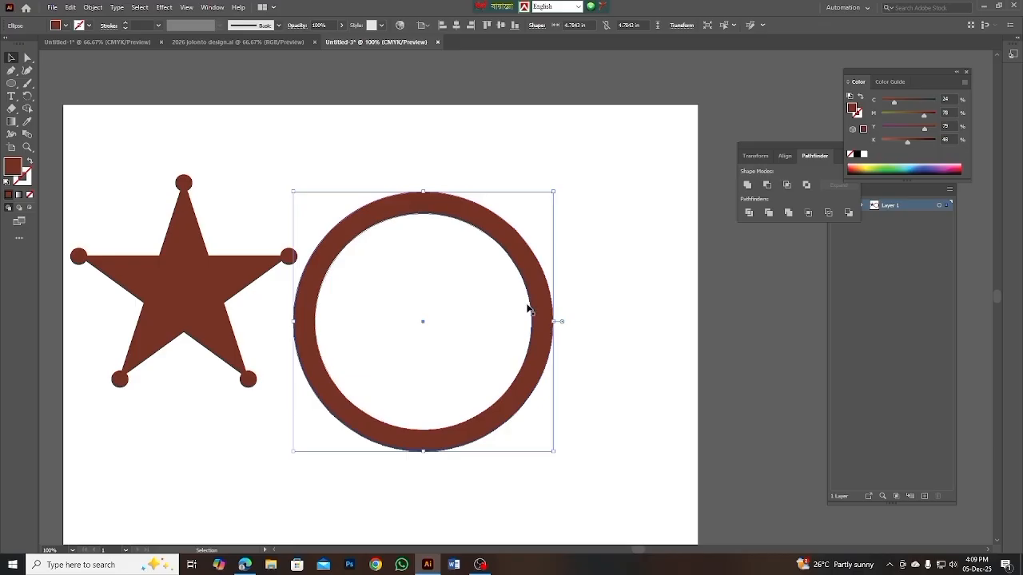
{"action": "left_click", "coordinate": [20, 196]}
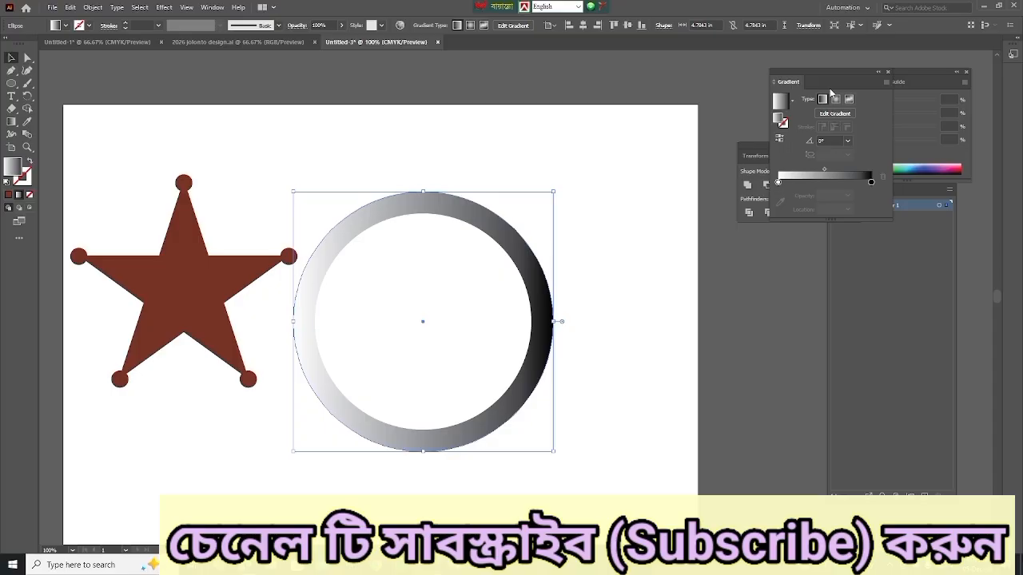
{"action": "left_click_drag", "start_coordinate": [837, 75], "coordinate": [681, 209]}
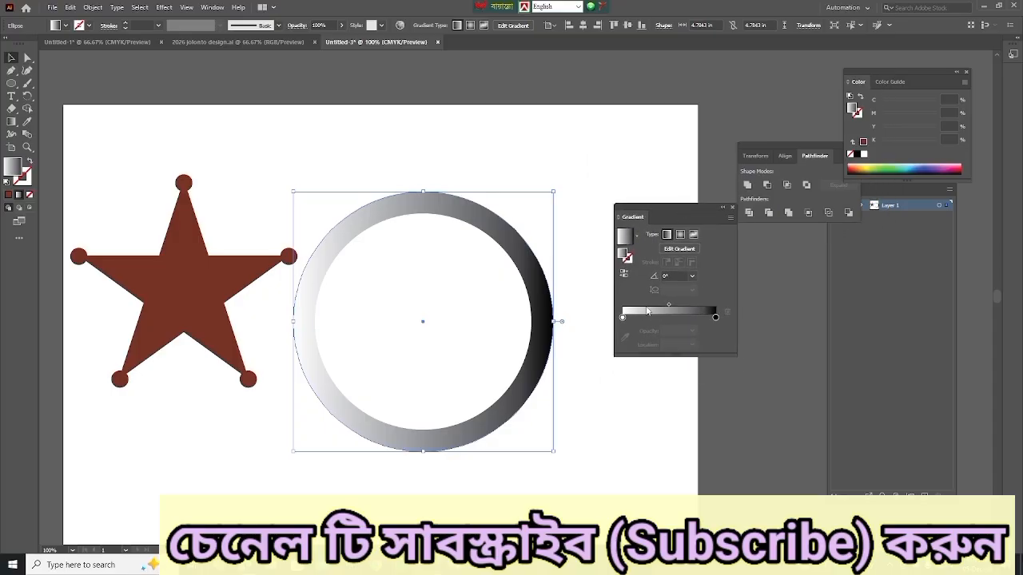
Step: Switch the gradient's starting stop to CMYK and color it with the star's reddish brown using the eyedropper
{"action": "left_click", "coordinate": [624, 318]}
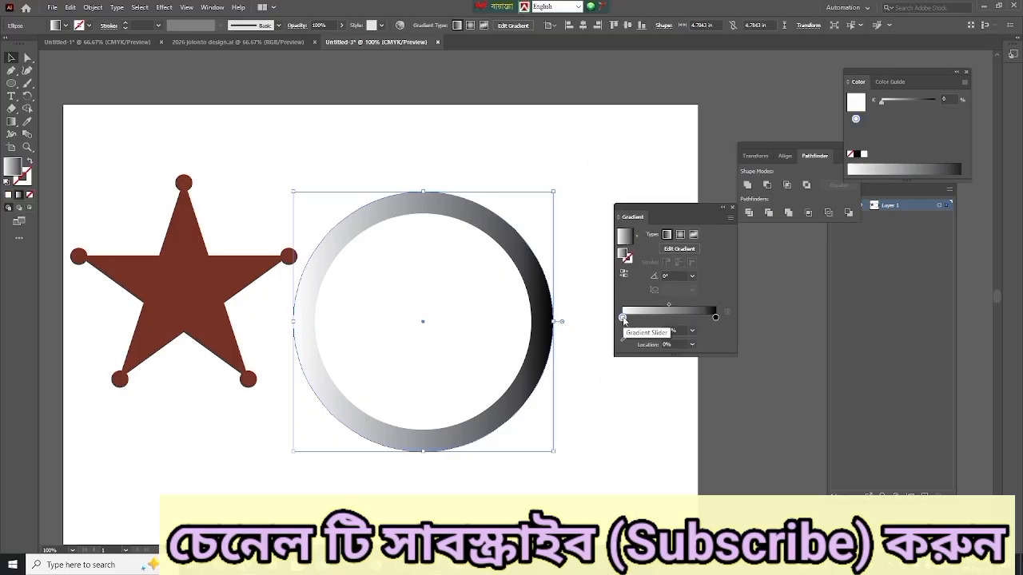
{"action": "double_click", "coordinate": [623, 318]}
{"action": "left_click", "coordinate": [716, 330]}
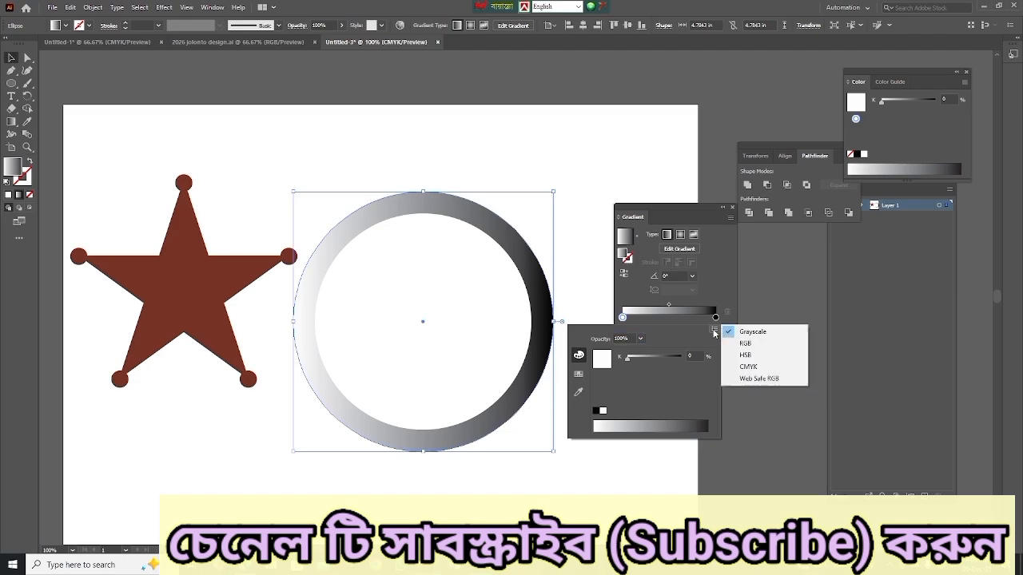
{"action": "left_click", "coordinate": [744, 369]}
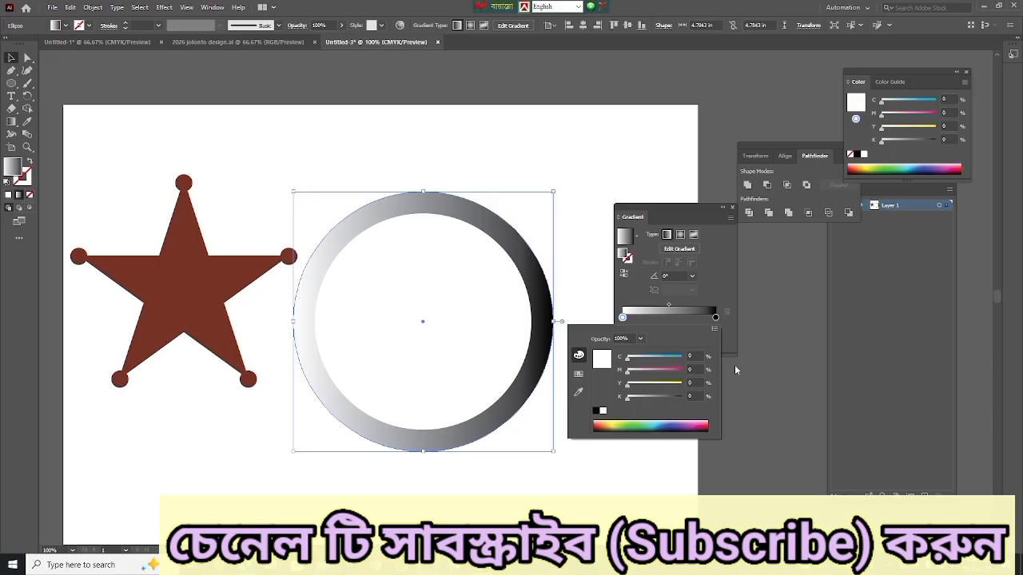
{"action": "left_click", "coordinate": [580, 393]}
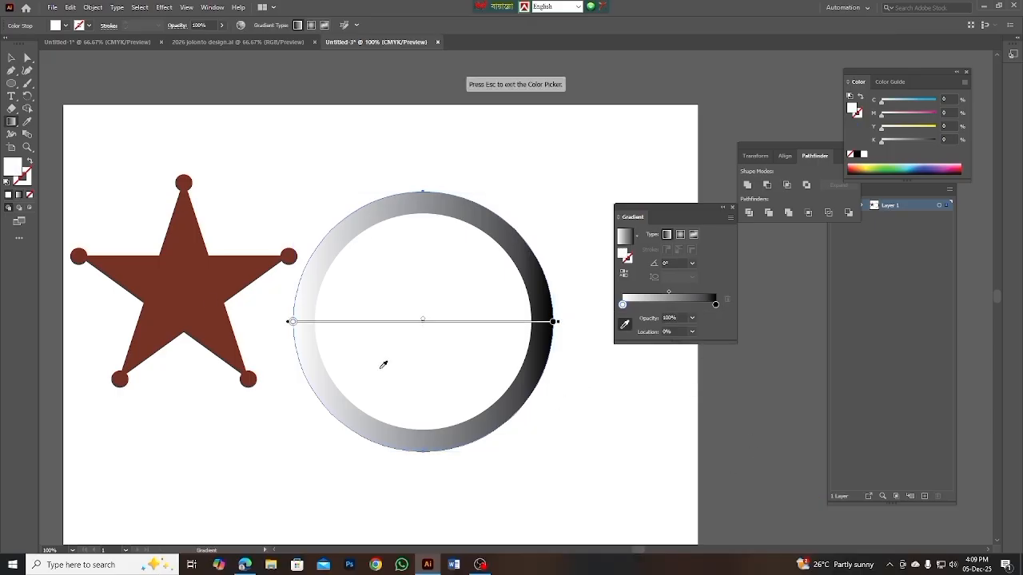
{"action": "left_click", "coordinate": [188, 272]}
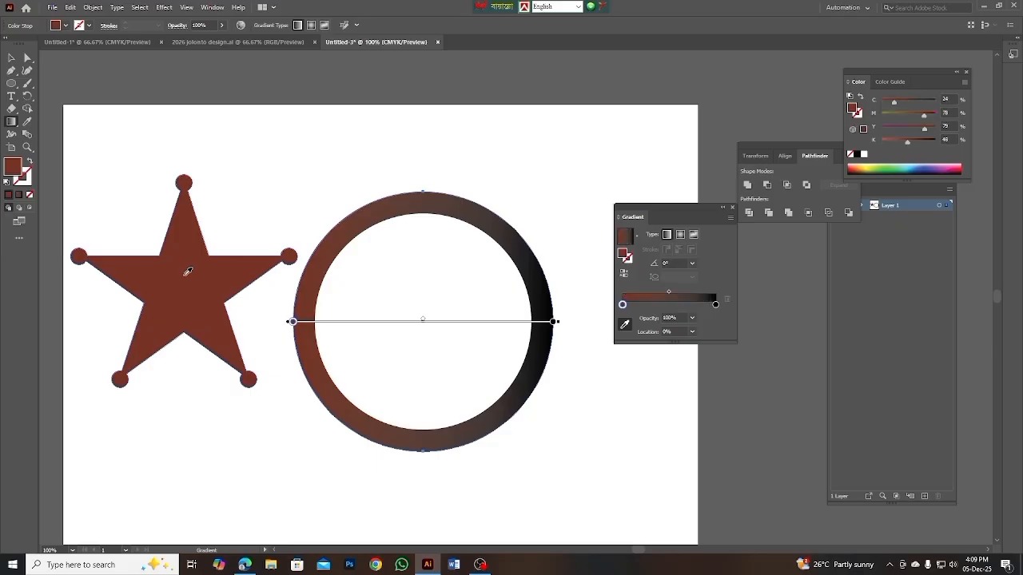
Step: Give the gradient's ending stop the star's reddish brown, then lighten it to C 24, M 27, Y 33, K 6
{"action": "double_click", "coordinate": [715, 304]}
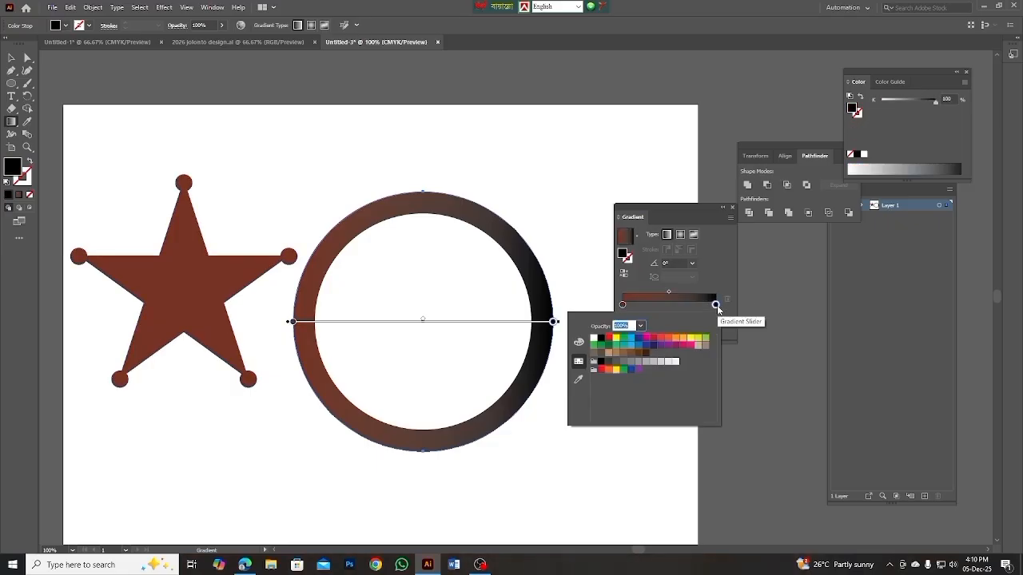
{"action": "left_click", "coordinate": [580, 378]}
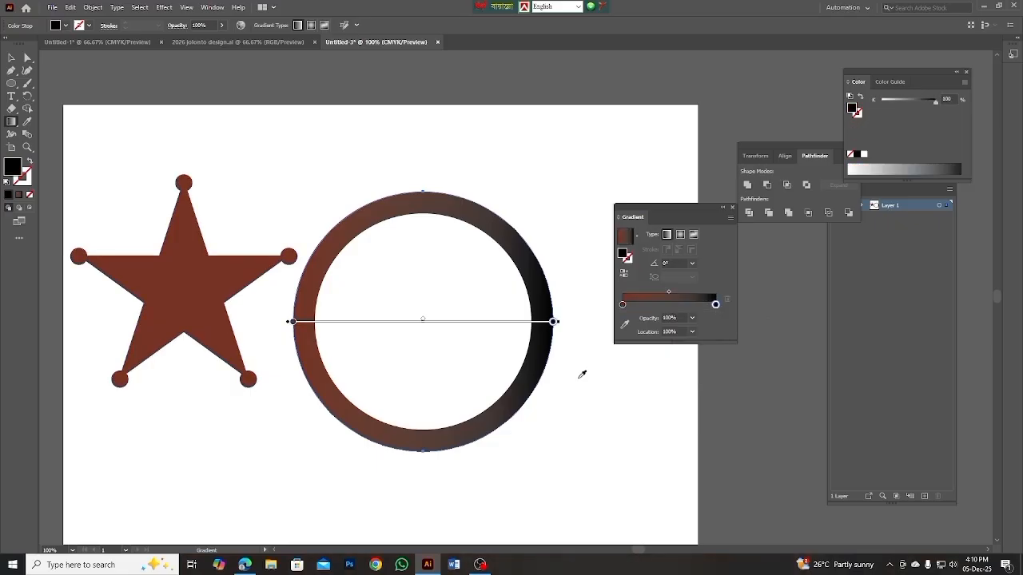
{"action": "left_click", "coordinate": [253, 268]}
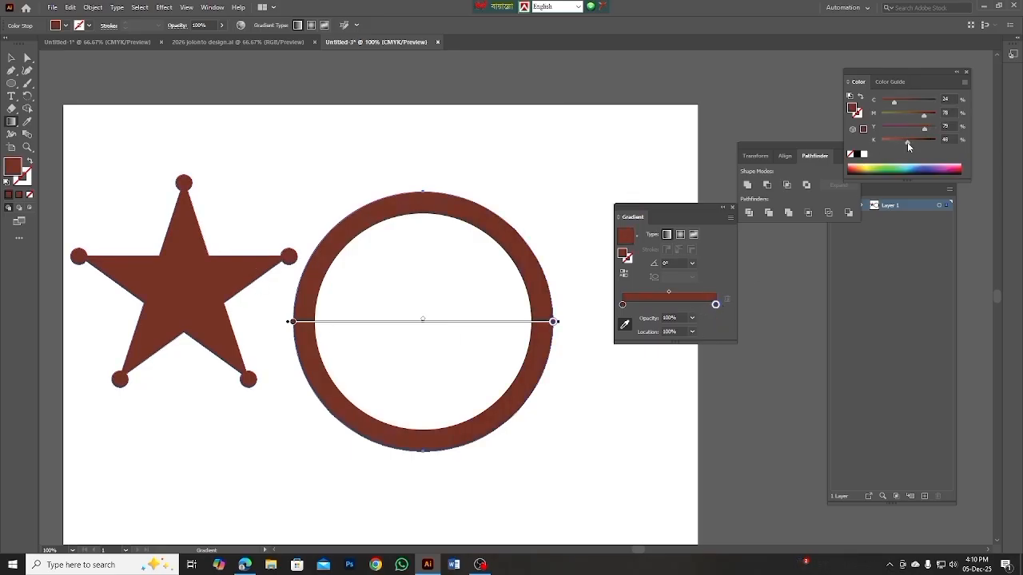
{"action": "mouse_move", "coordinate": [903, 141]}
{"action": "left_mouse_down"}
{"action": "mouse_move", "coordinate": [885, 146]}
{"action": "mouse_move", "coordinate": [924, 131]}
{"action": "mouse_move", "coordinate": [901, 130]}
{"action": "left_mouse_up"}
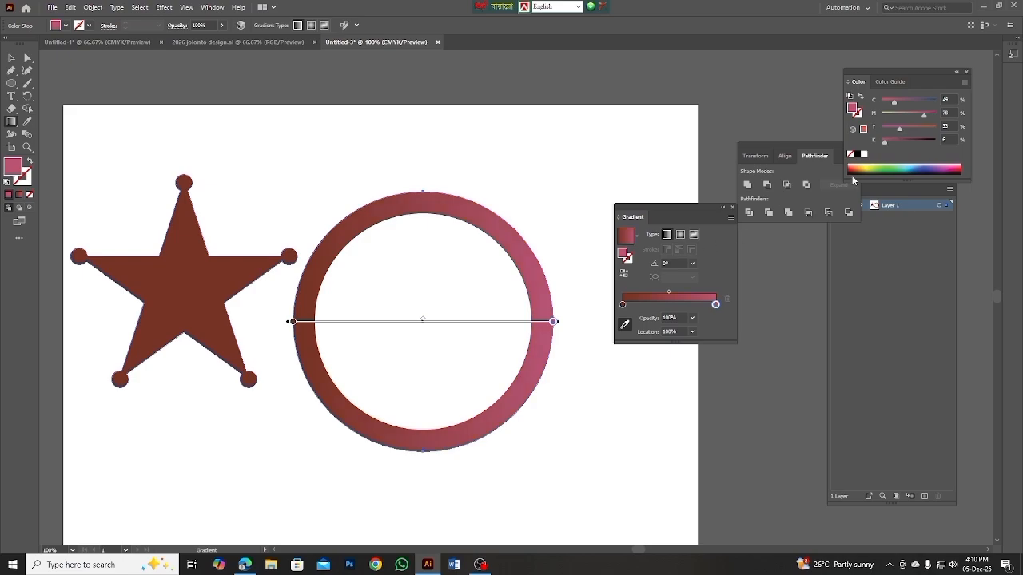
{"action": "left_click_drag", "start_coordinate": [923, 113], "coordinate": [896, 119]}
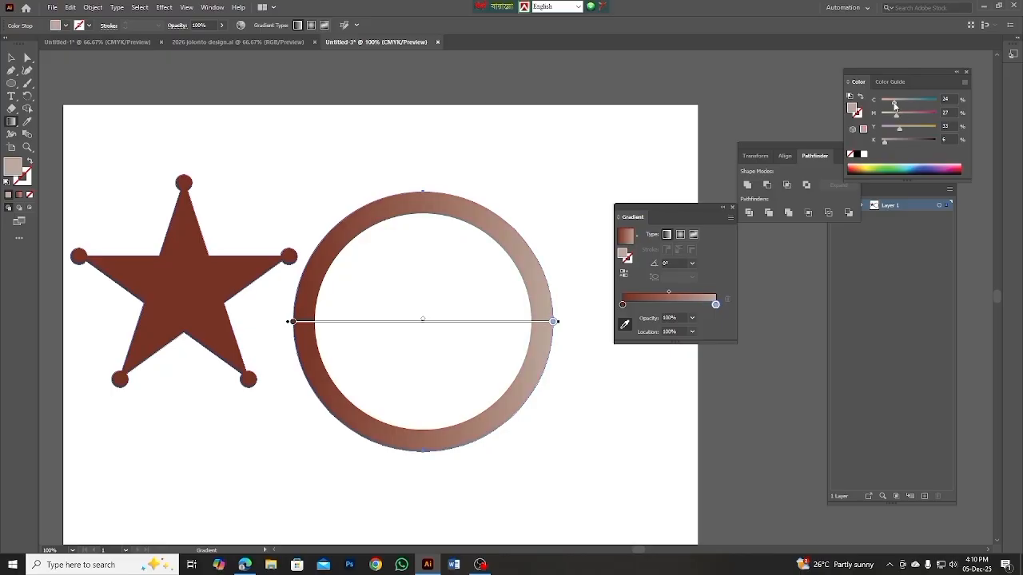
Step: Make the ring's gradient radial, with the light stop at 0%, the brown stop at the outer end and the midpoint at about 87%
{"action": "left_click", "coordinate": [680, 236]}
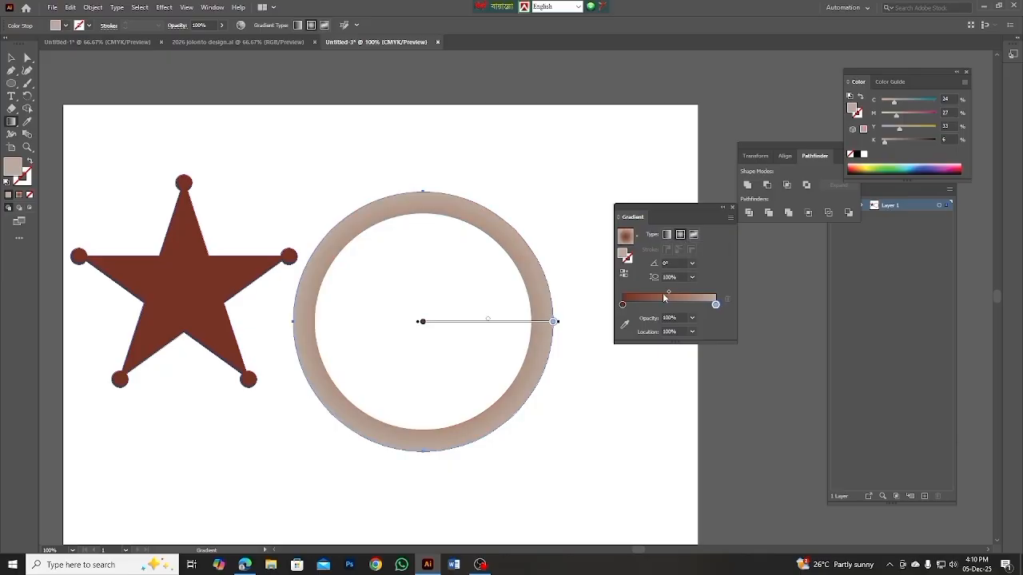
{"action": "mouse_move", "coordinate": [668, 292]}
{"action": "left_mouse_down"}
{"action": "mouse_move", "coordinate": [648, 295]}
{"action": "mouse_move", "coordinate": [703, 291]}
{"action": "left_mouse_up"}
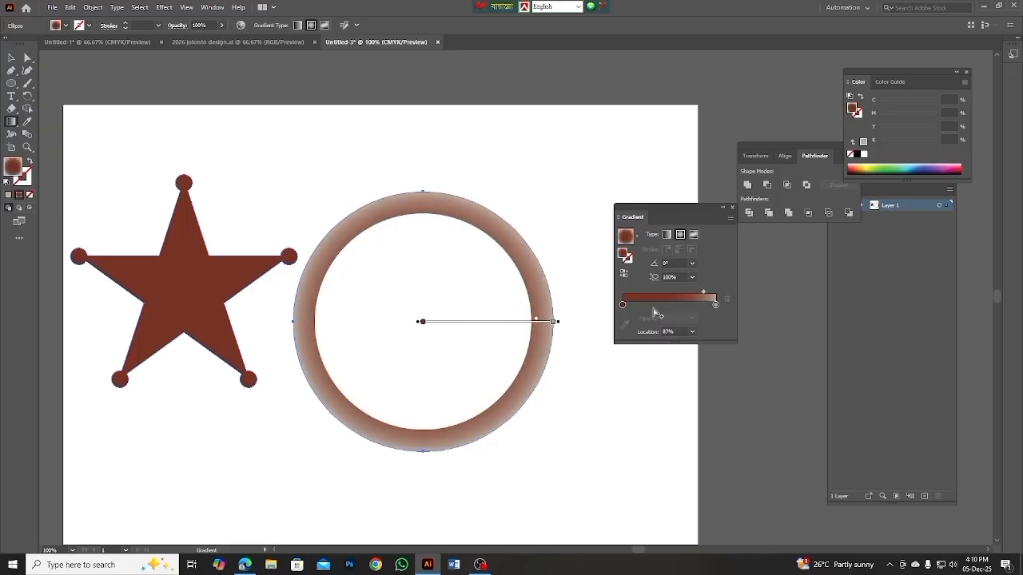
{"action": "left_click", "coordinate": [688, 305]}
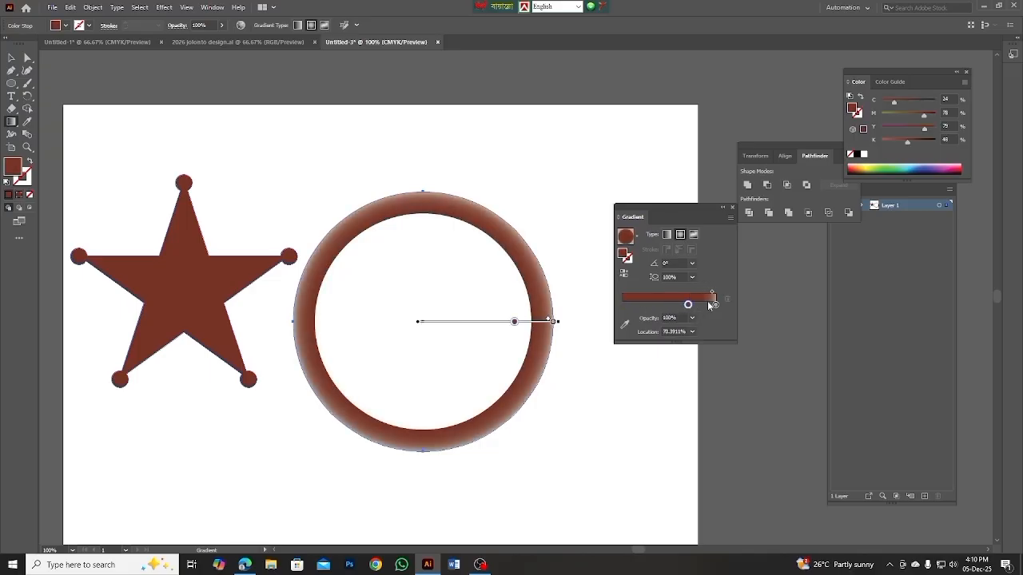
{"action": "left_click_drag", "start_coordinate": [714, 303], "coordinate": [609, 311]}
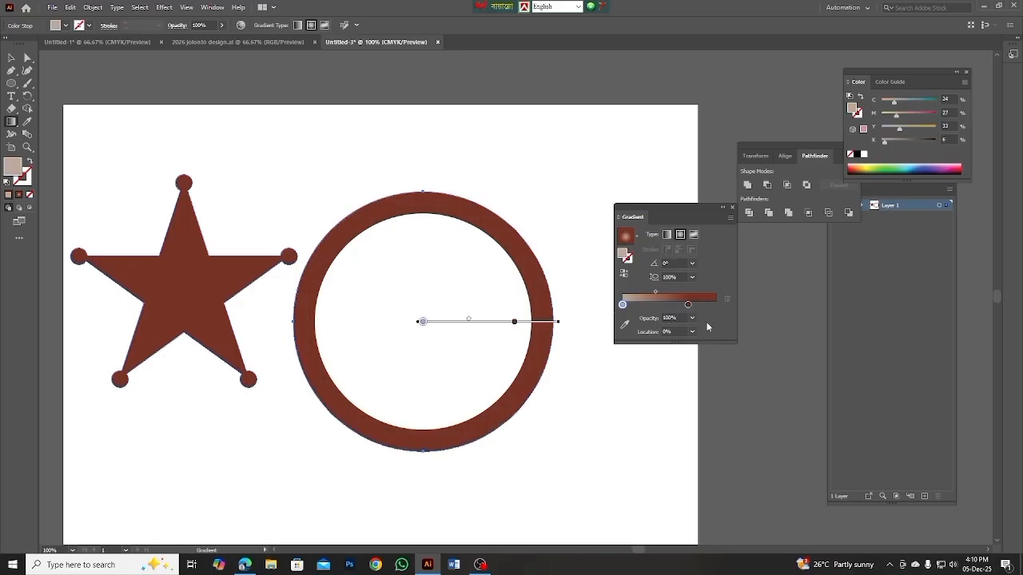
{"action": "mouse_move", "coordinate": [690, 305]}
{"action": "left_mouse_down"}
{"action": "mouse_move", "coordinate": [721, 303]}
{"action": "mouse_move", "coordinate": [637, 295]}
{"action": "mouse_move", "coordinate": [703, 291]}
{"action": "left_mouse_up"}
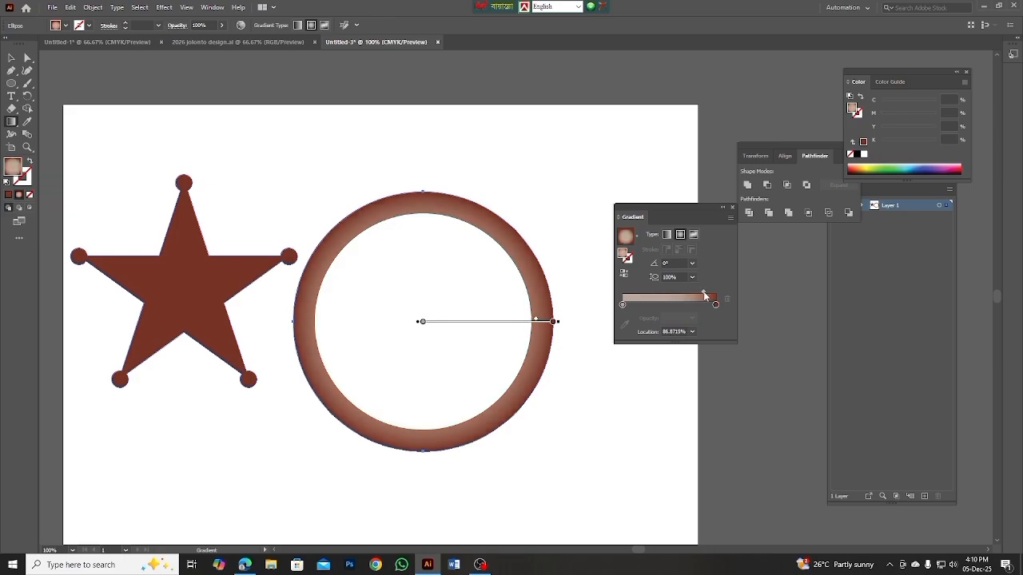
Step: Fill the inner circle with cyan, C 100, M 0, Y 0, K 0, and deselect it
{"action": "left_click", "coordinate": [11, 57]}
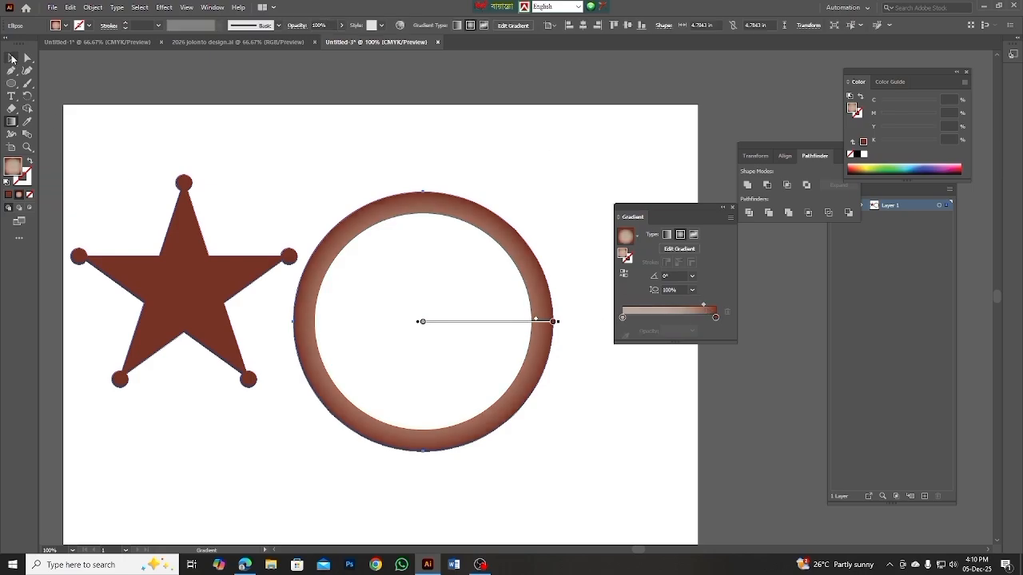
{"action": "left_click", "coordinate": [460, 316]}
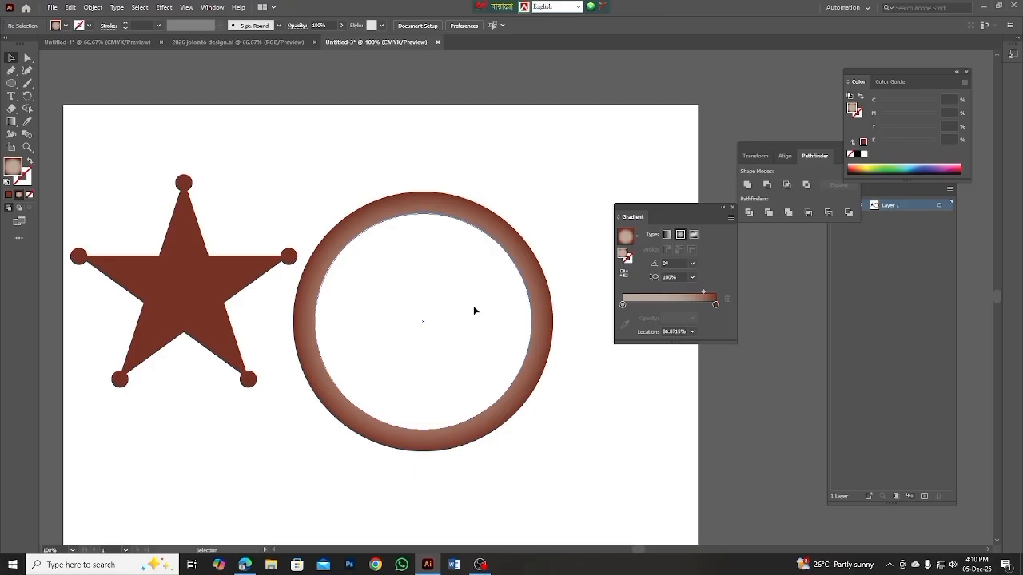
{"action": "left_click", "coordinate": [477, 307]}
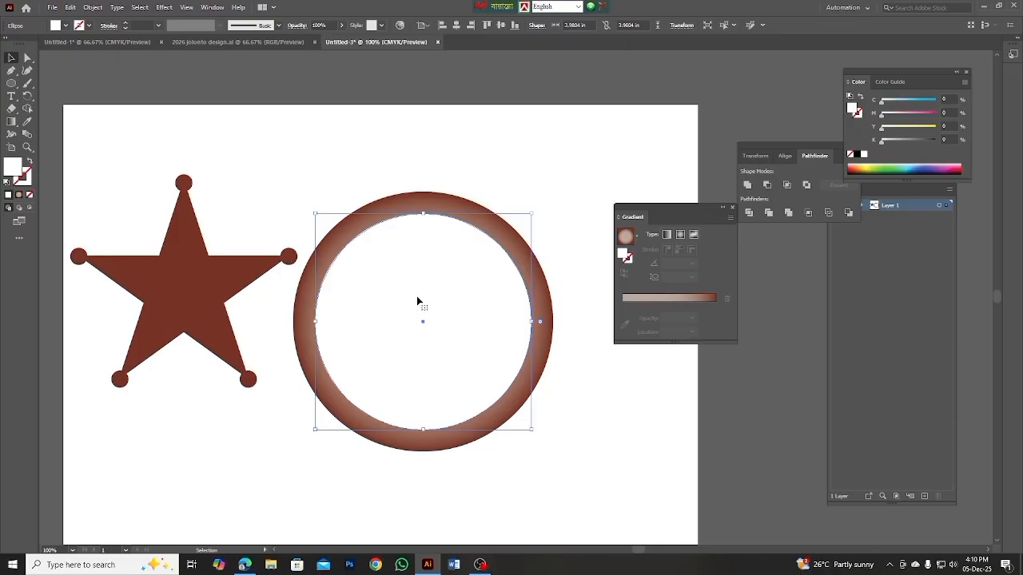
{"action": "left_click_drag", "start_coordinate": [881, 102], "coordinate": [941, 101]}
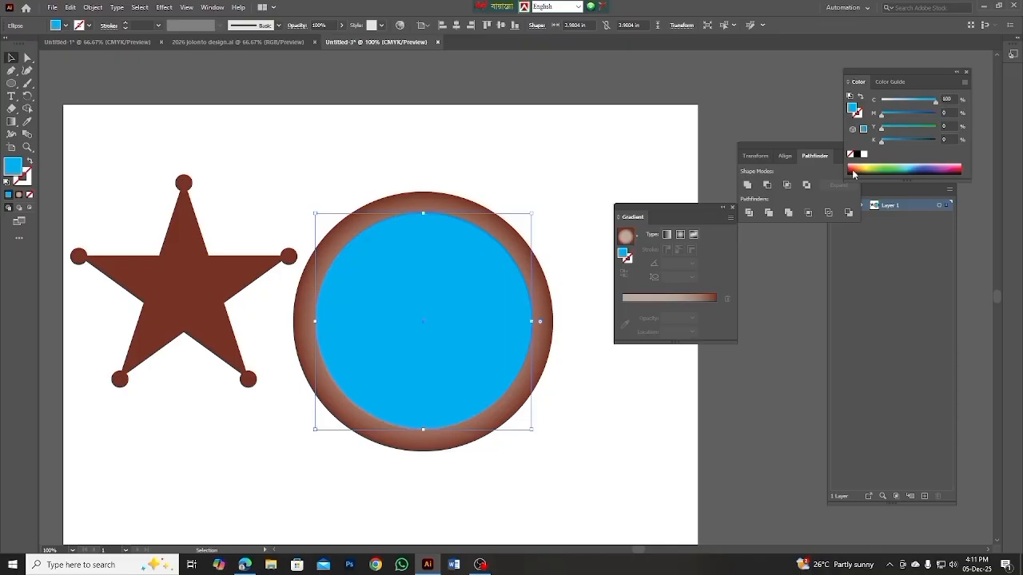
{"action": "left_click", "coordinate": [521, 155]}
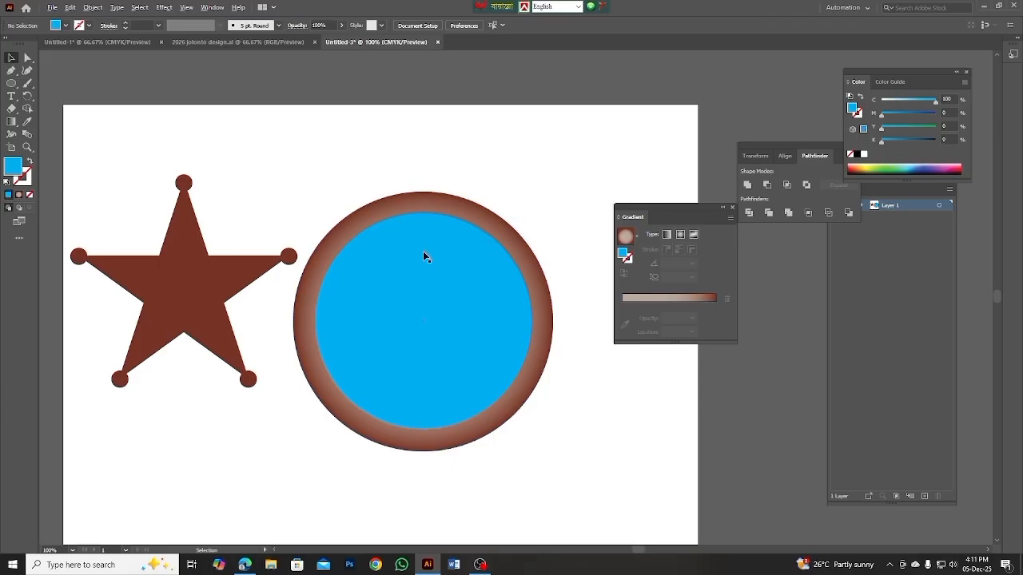
Step: Scale the star down proportionally to about 2.29 in wide and move it to the centre of the circles
{"action": "scroll", "coordinate": [423, 252], "scroll_direction": "down", "scroll_amount": 1}
{"action": "left_click", "coordinate": [265, 274]}
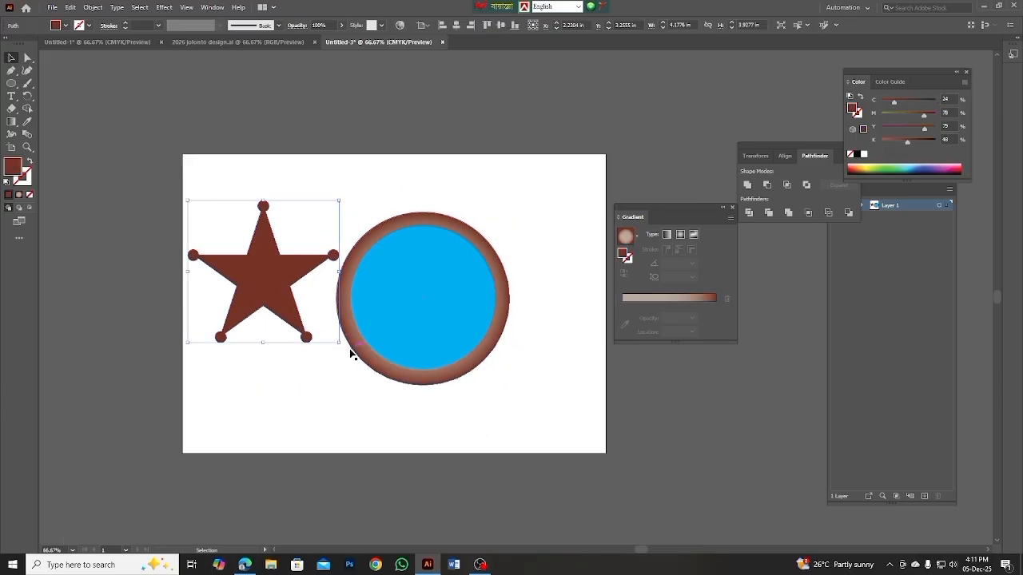
{"action": "left_click_drag", "start_coordinate": [340, 344], "coordinate": [308, 313]}
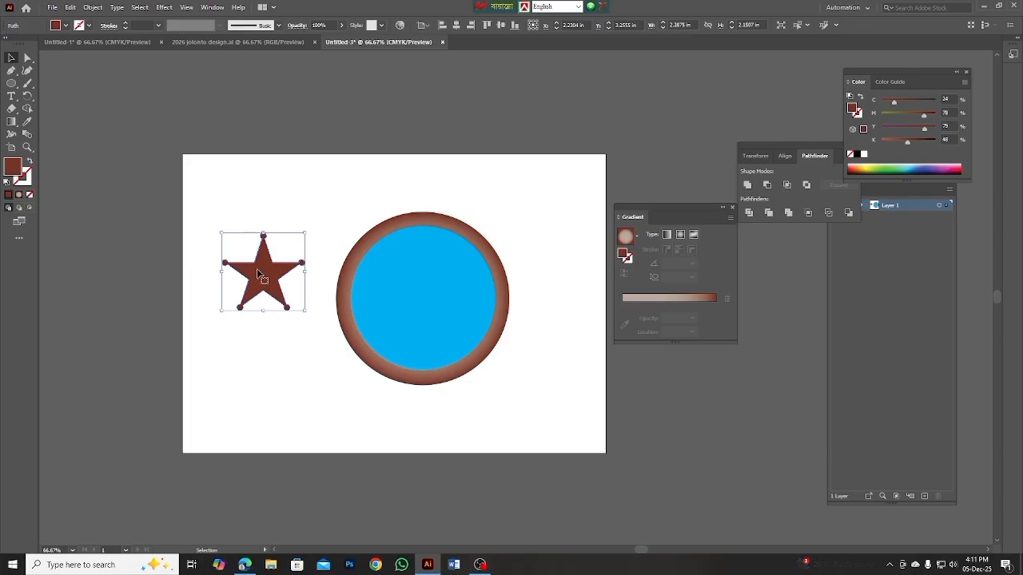
{"action": "left_click_drag", "start_coordinate": [256, 268], "coordinate": [416, 295]}
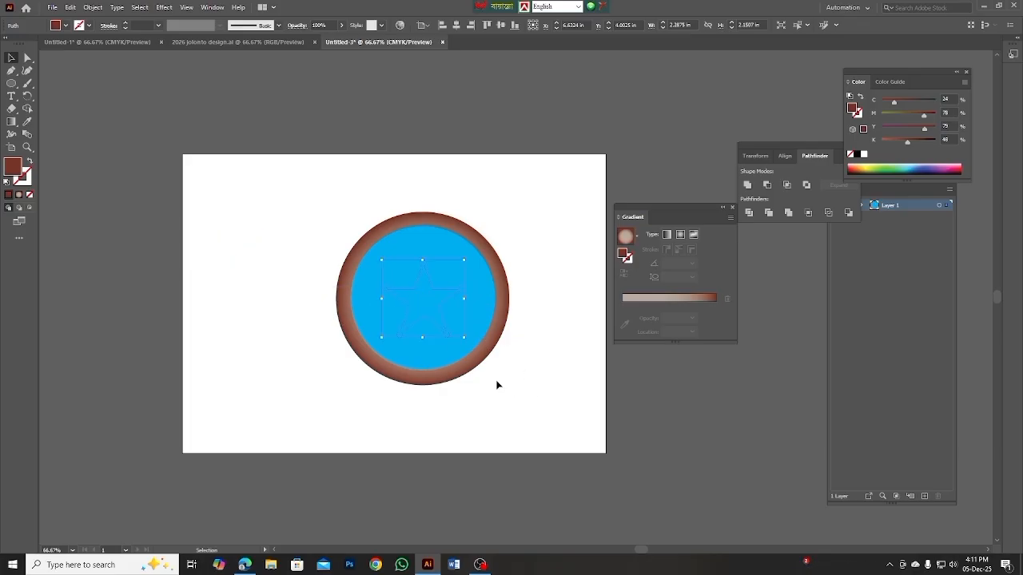
Step: Bring the star in front of the circles and deselect it
{"action": "right_click", "coordinate": [420, 304]}
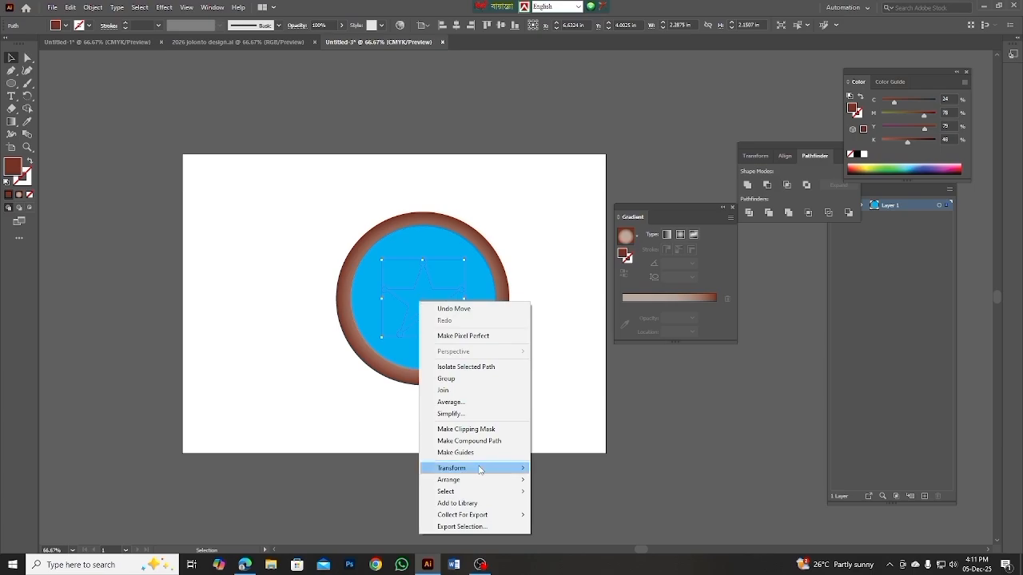
{"action": "mouse_move", "coordinate": [482, 470]}
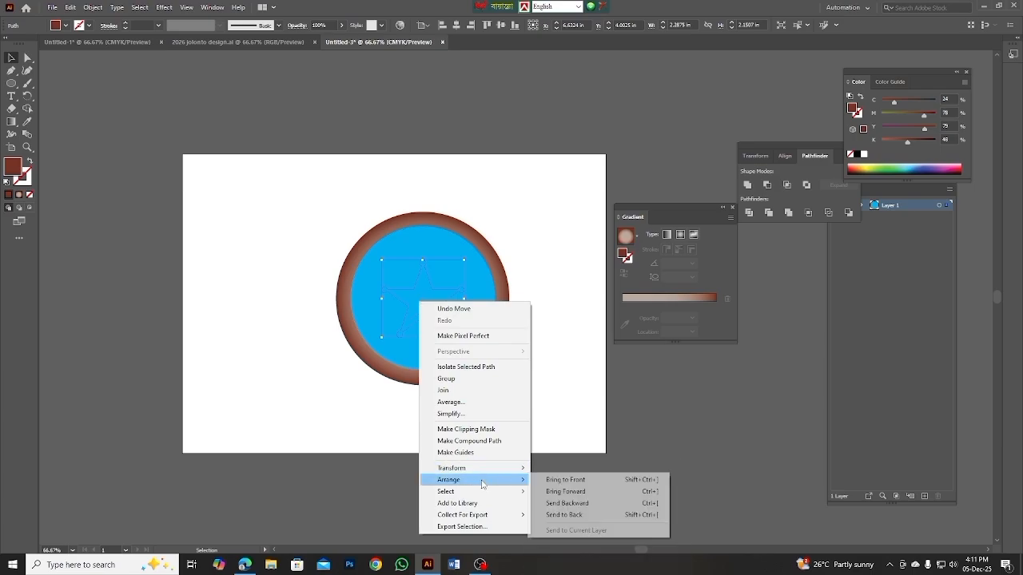
{"action": "left_click", "coordinate": [553, 480]}
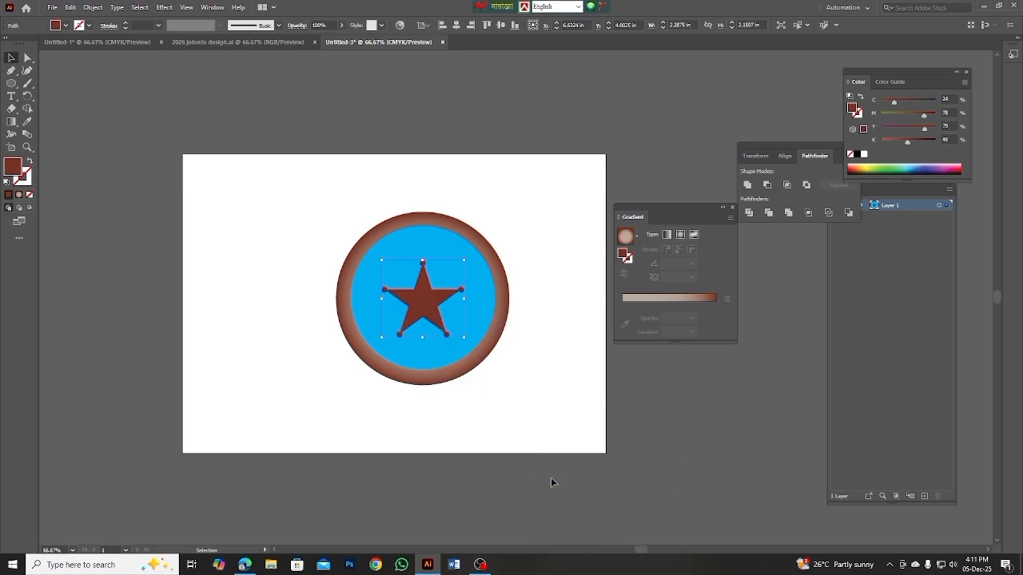
{"action": "left_click", "coordinate": [570, 387]}
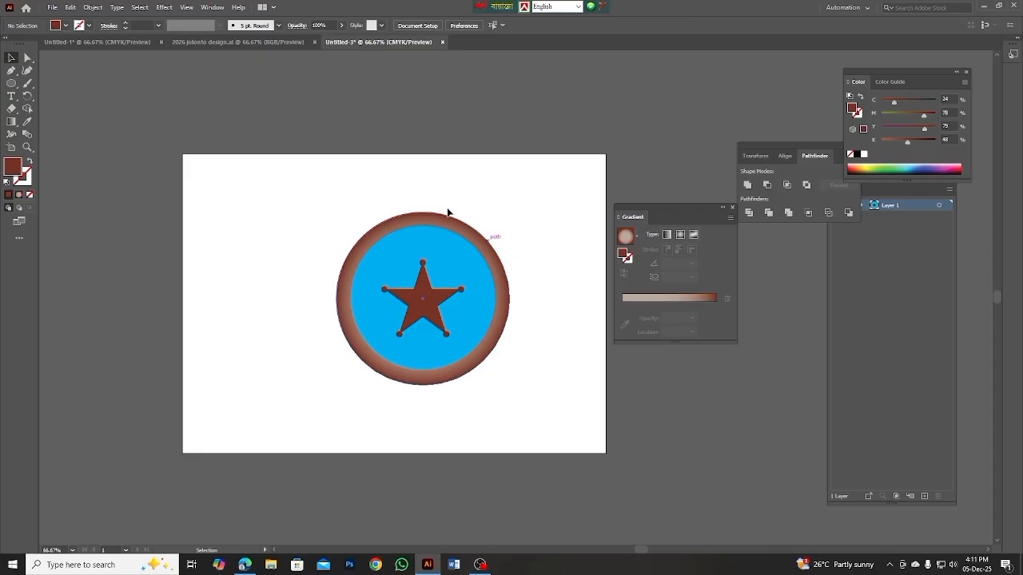
Step: Select the outer and inner circles without the star and group them
{"action": "left_click_drag", "start_coordinate": [462, 205], "coordinate": [506, 251]}
{"action": "key", "text": "a"}
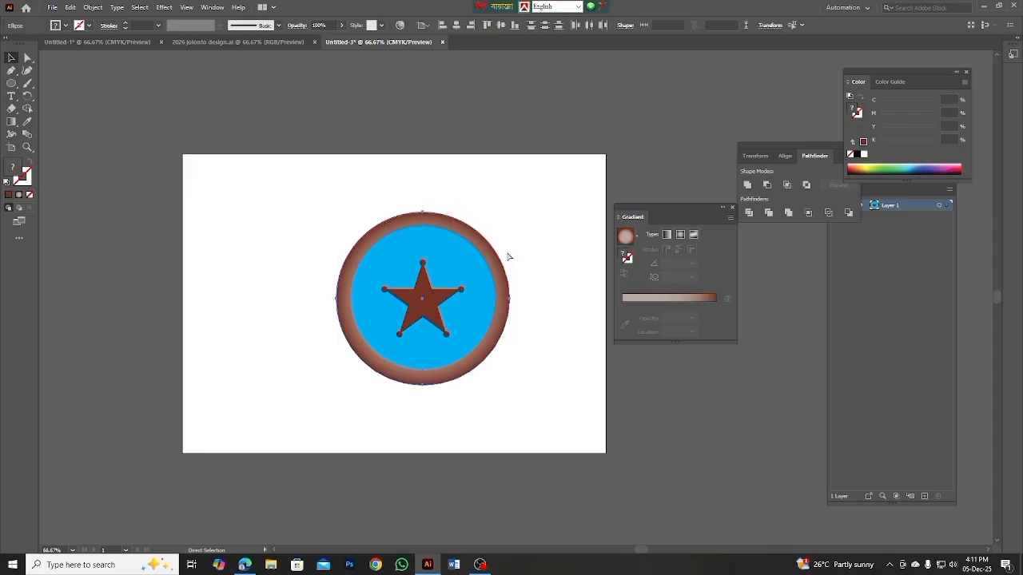
{"action": "key", "text": "v"}
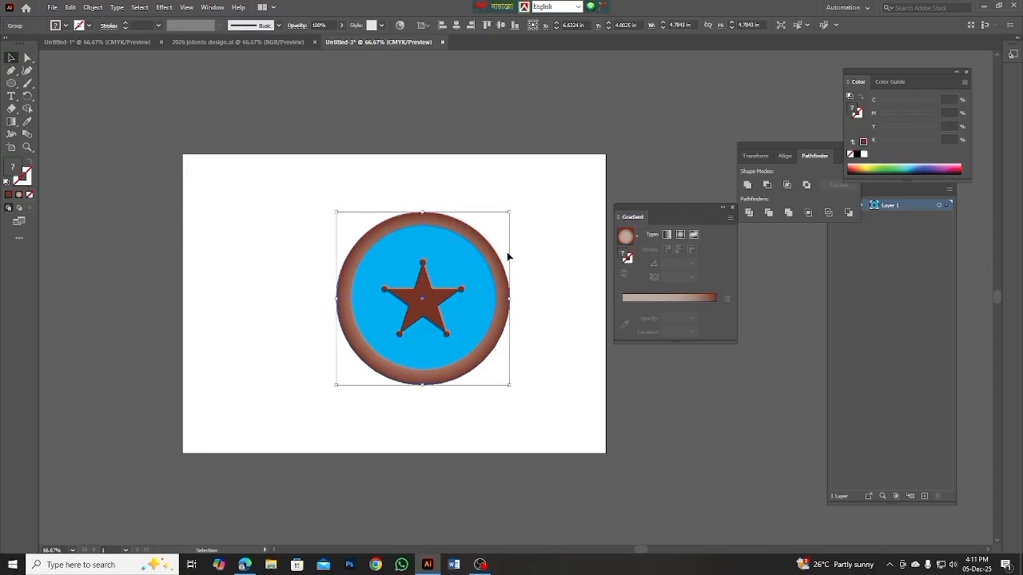
Step: Center the circle group horizontally and vertically on the artboard, then deselect it
{"action": "left_click", "coordinate": [541, 291]}
{"action": "left_click_drag", "start_coordinate": [496, 199], "coordinate": [459, 240]}
{"action": "scroll", "coordinate": [434, 270], "scroll_direction": "up", "scroll_amount": 2}
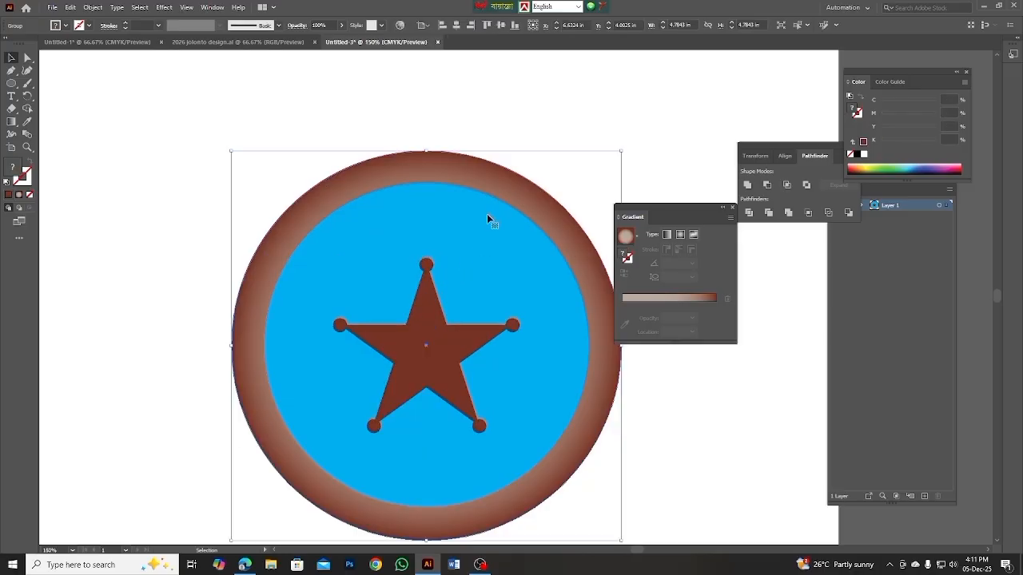
{"action": "scroll", "coordinate": [486, 214], "scroll_direction": "down", "scroll_amount": 2}
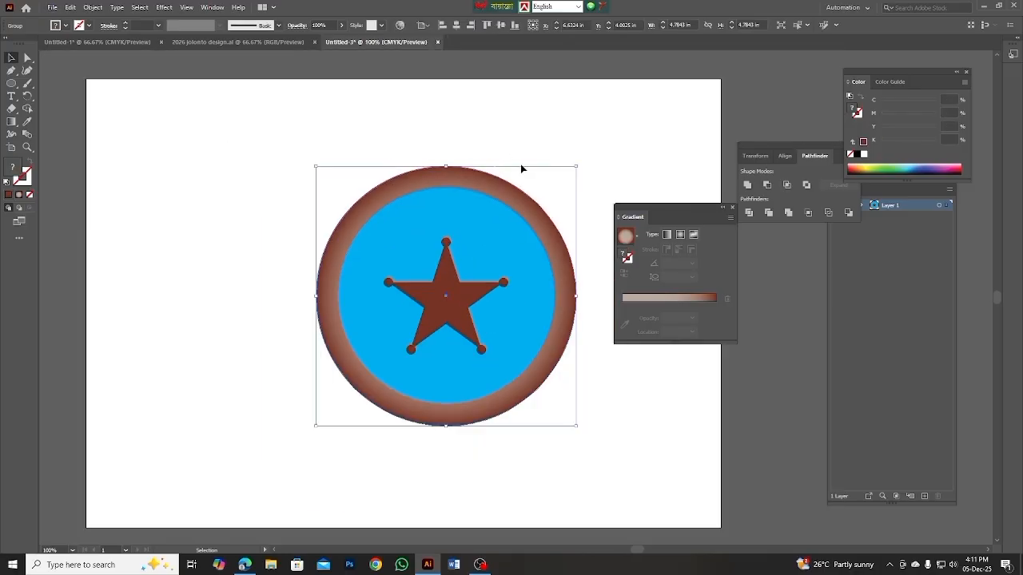
{"action": "left_click", "coordinate": [458, 26]}
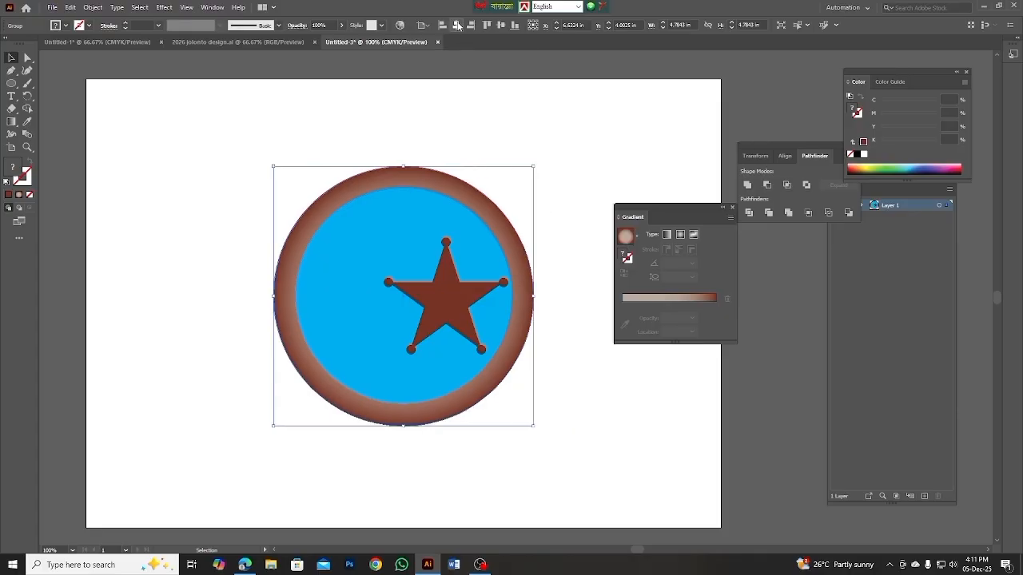
{"action": "left_click", "coordinate": [501, 26]}
{"action": "left_click", "coordinate": [606, 153]}
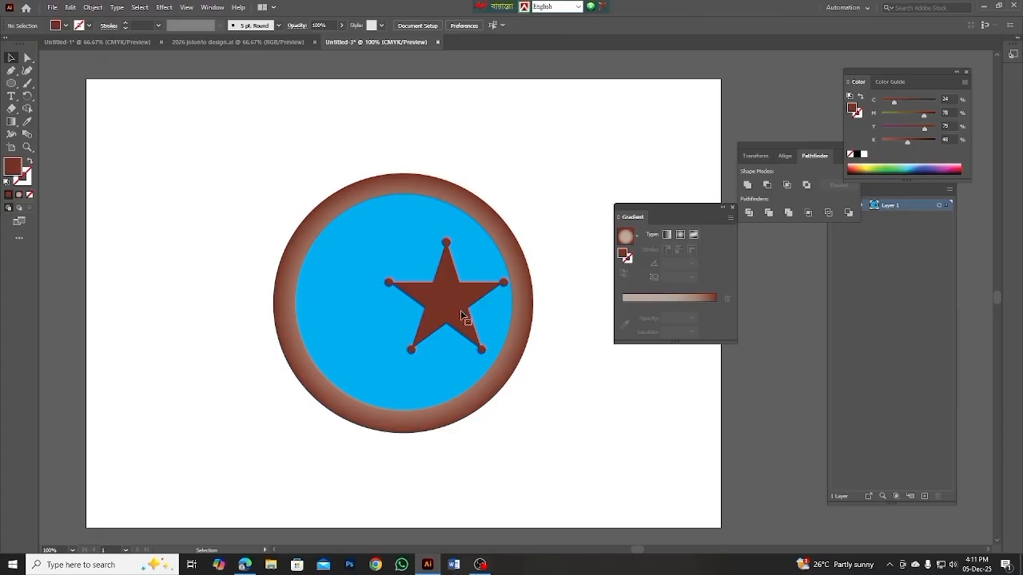
Step: Center the star horizontally and vertically on the artboard so it sits in the middle of the circles
{"action": "left_click", "coordinate": [462, 316]}
{"action": "left_click", "coordinate": [456, 24]}
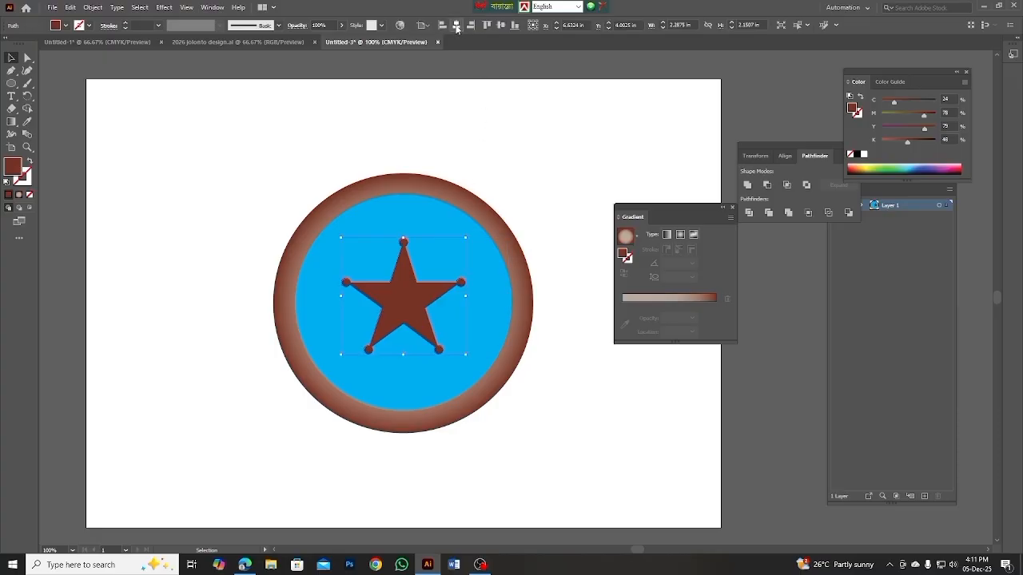
{"action": "left_click", "coordinate": [501, 26]}
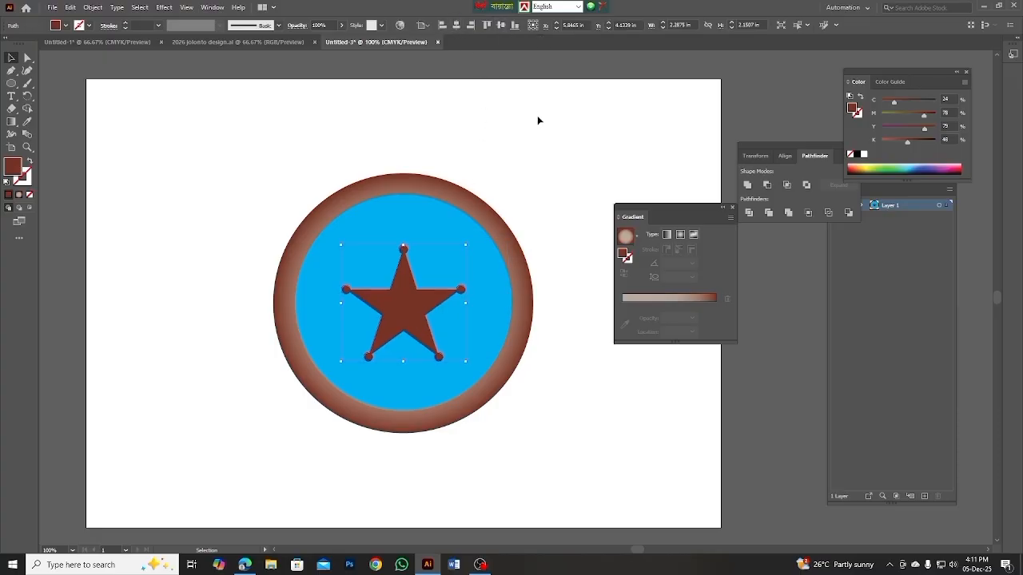
{"action": "left_click", "coordinate": [549, 123]}
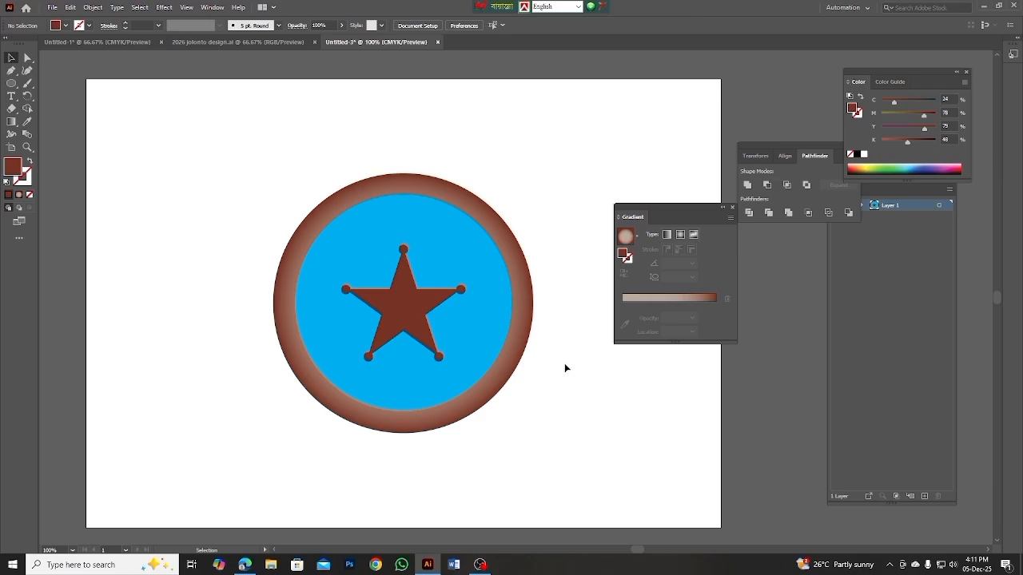
Step: Create an offset path 0.125 in outside the reddish-brown star, using miter joins
{"action": "left_click", "coordinate": [405, 313]}
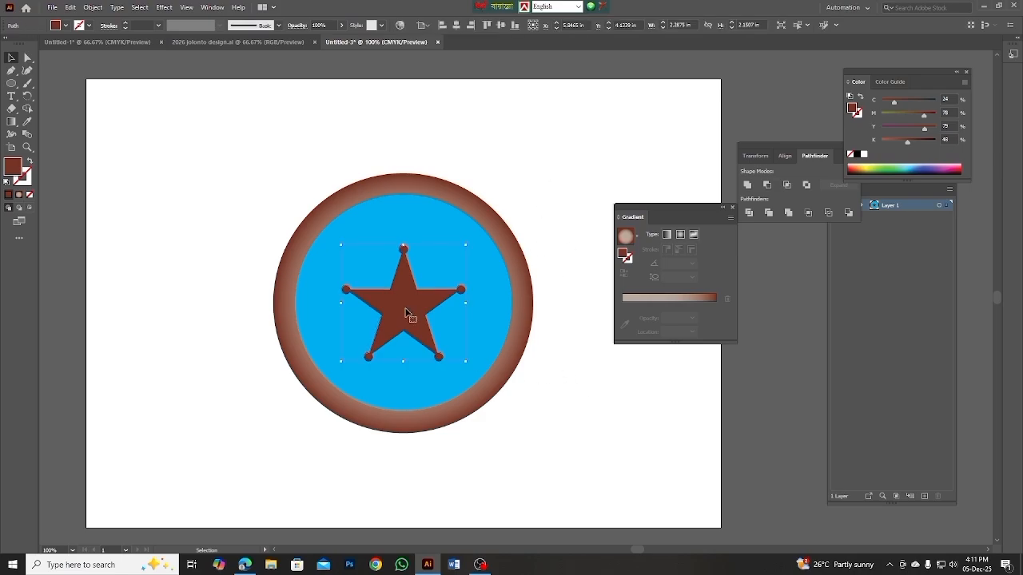
{"action": "left_click", "coordinate": [93, 7]}
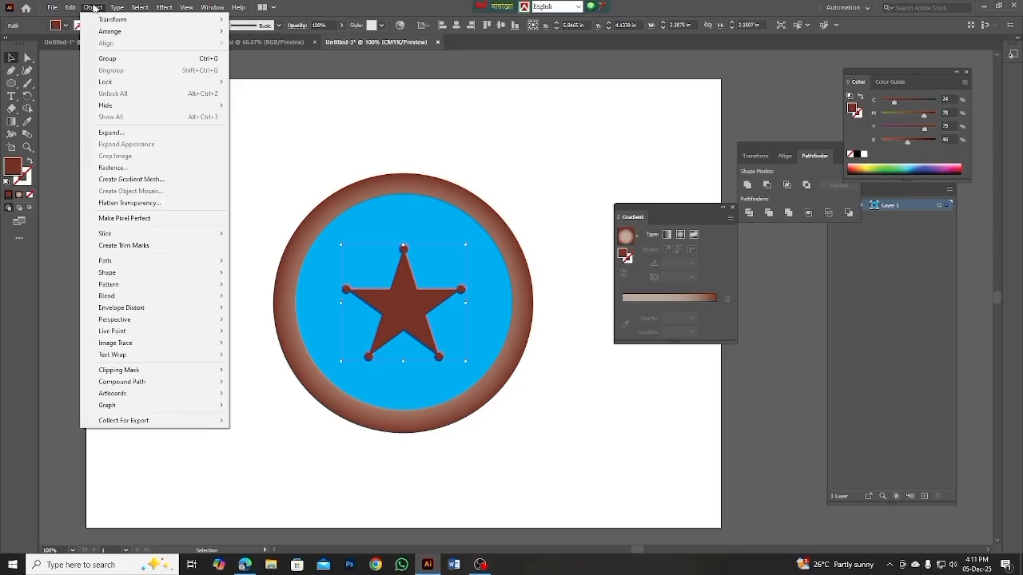
{"action": "mouse_move", "coordinate": [115, 265]}
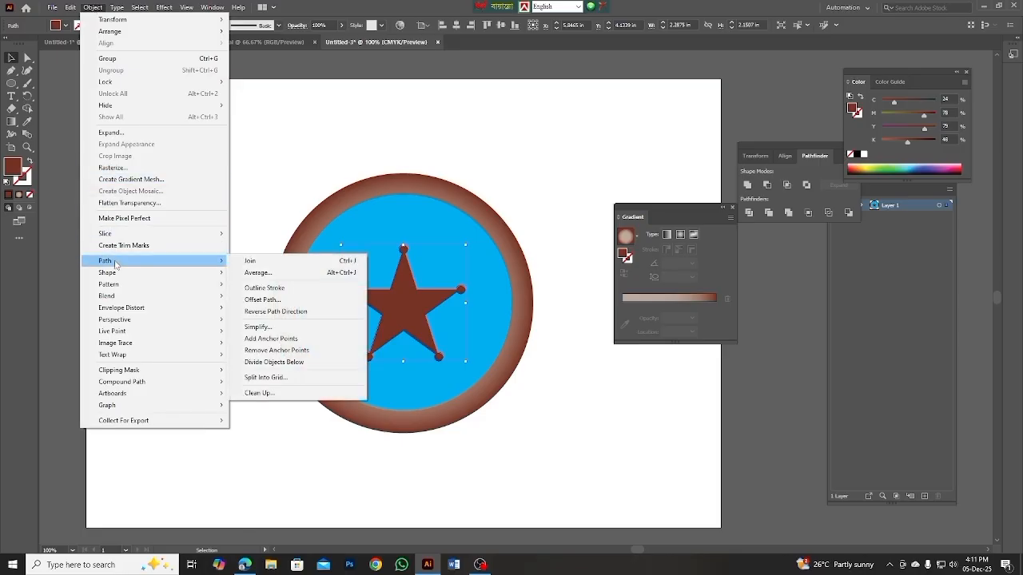
{"action": "left_click", "coordinate": [263, 300]}
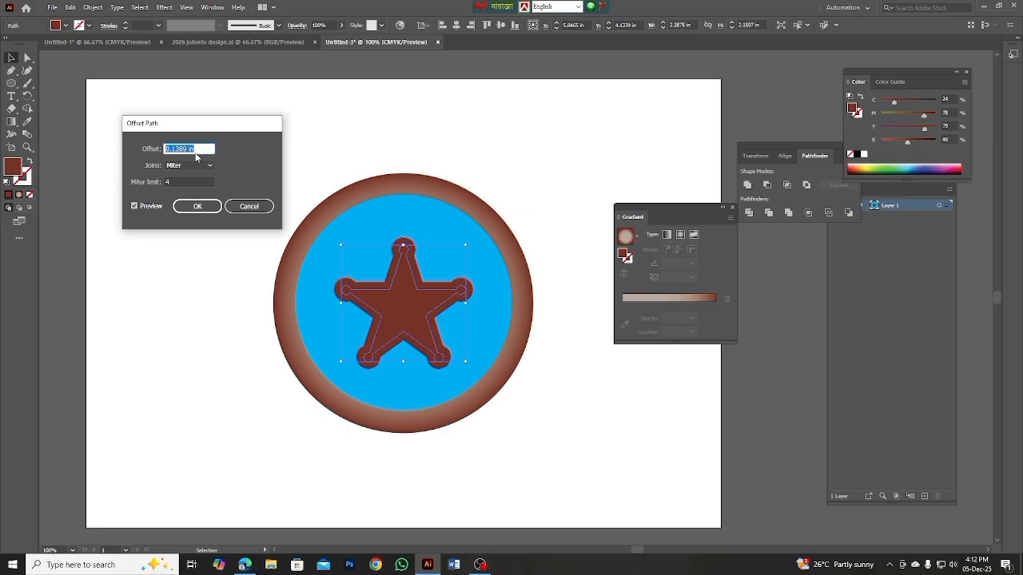
{"action": "type", "text": "0"}
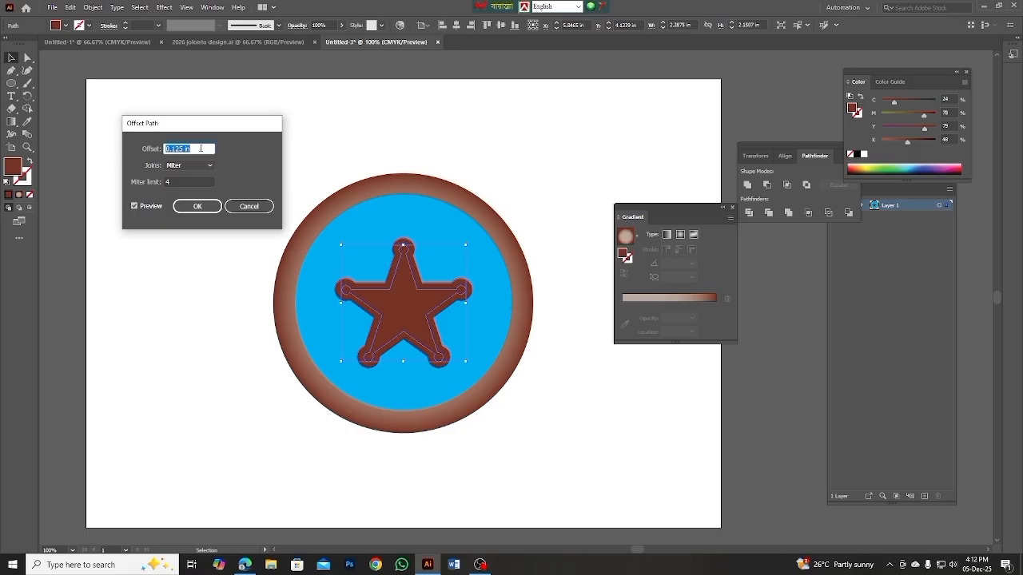
{"action": "key", "text": "Up"}
{"action": "key", "text": "Down"}
{"action": "left_click", "coordinate": [197, 206]}
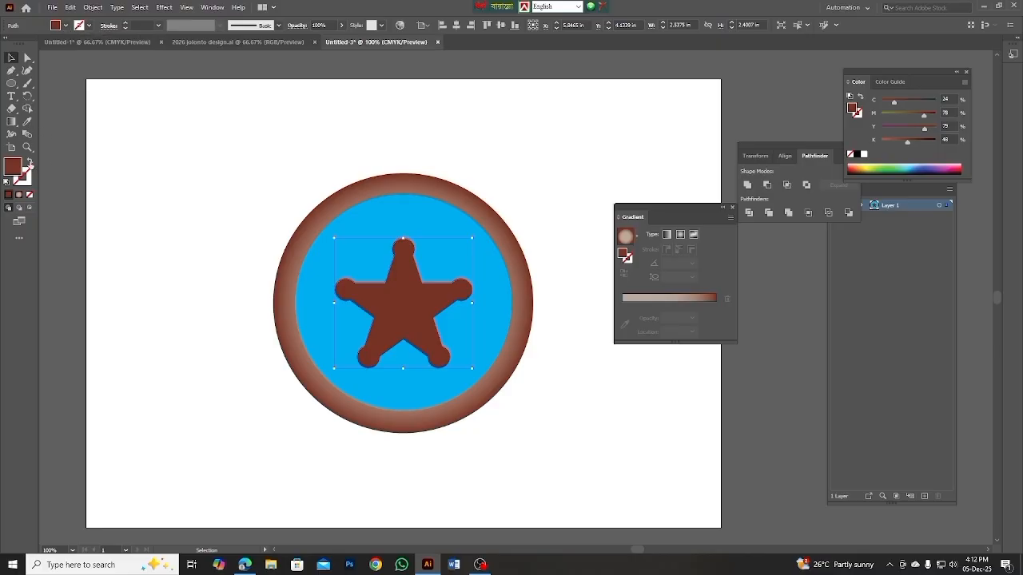
Step: Swap the fill and stroke of the offset star path and make its outline a dashed line
{"action": "left_click", "coordinate": [29, 162]}
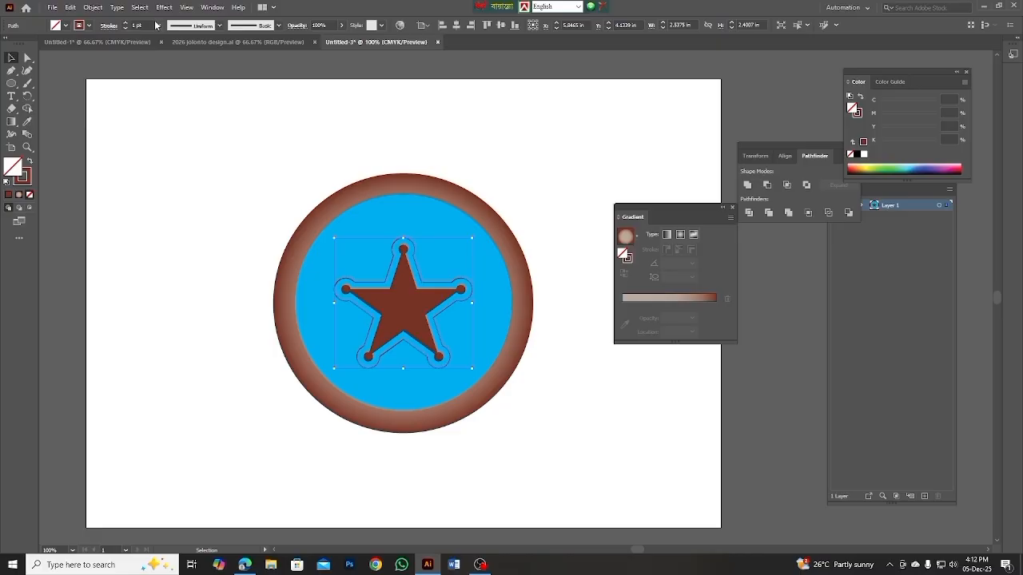
{"action": "left_click", "coordinate": [107, 26]}
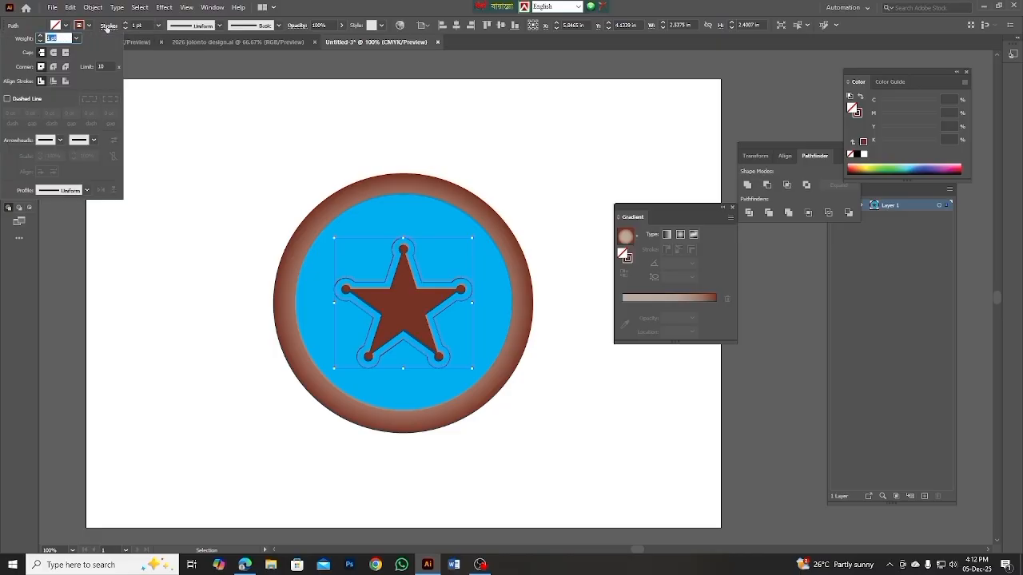
{"action": "left_click", "coordinate": [8, 99]}
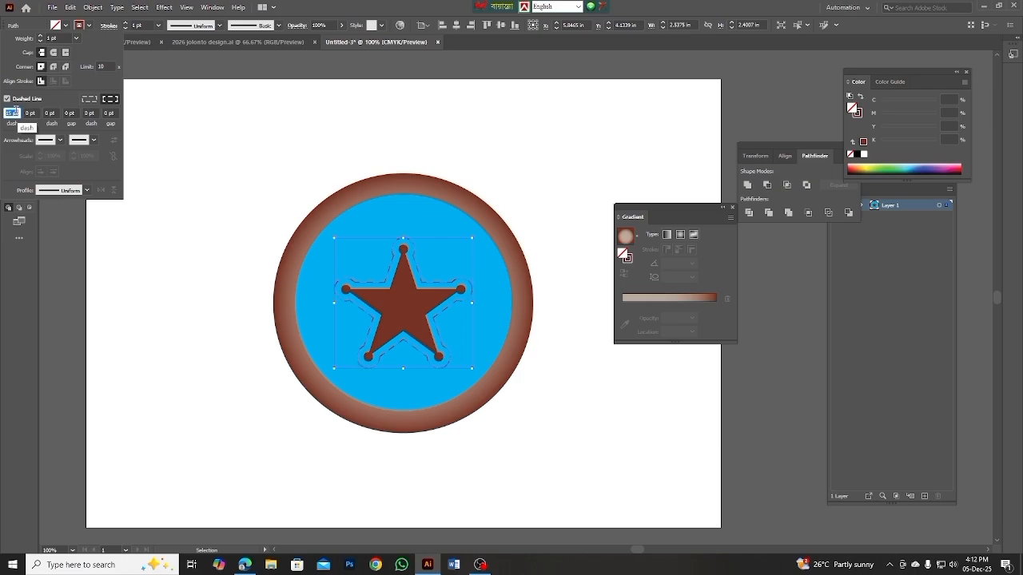
{"action": "scroll", "coordinate": [16, 111], "scroll_direction": "down", "scroll_amount": 3}
{"action": "scroll", "coordinate": [16, 110], "scroll_direction": "up", "scroll_amount": 2}
{"action": "key", "text": "Down"}
{"action": "left_click", "coordinate": [157, 98]}
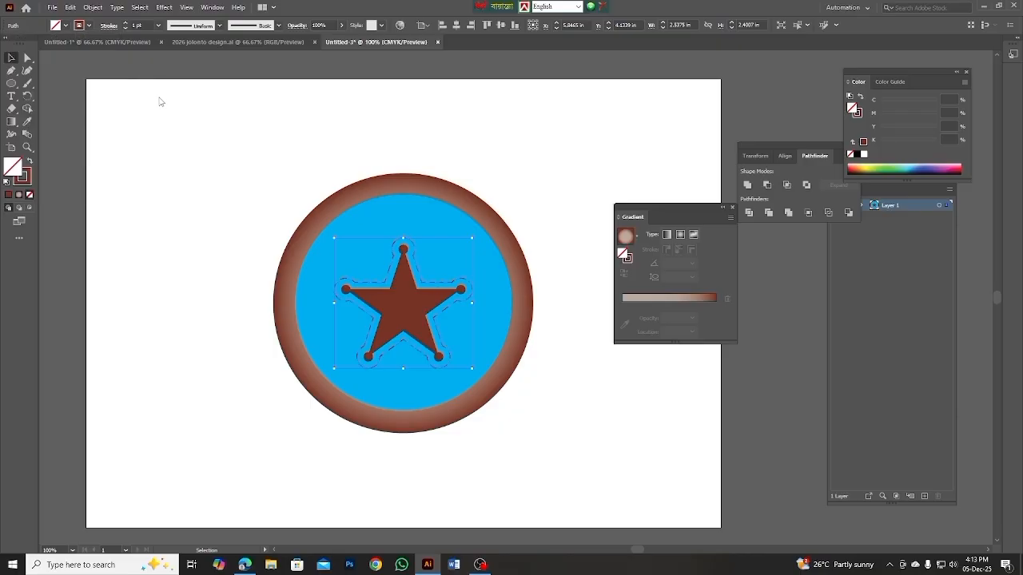
Step: Set the dashed star outline's stroke weight to 3 pt and deselect it
{"action": "left_click", "coordinate": [125, 23]}
{"action": "left_click", "coordinate": [126, 23]}
{"action": "left_click", "coordinate": [126, 29]}
{"action": "left_click", "coordinate": [333, 139]}
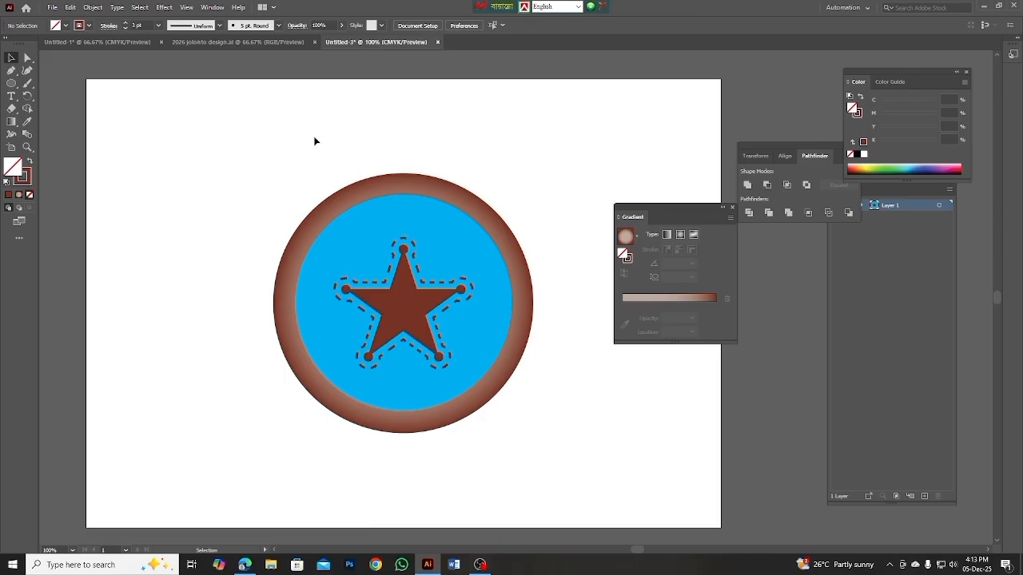
Step: Select the whole badge and scale it up proportionally from its center to nearly fill the artboard's height, then deselect it
{"action": "left_click_drag", "start_coordinate": [281, 155], "coordinate": [612, 491]}
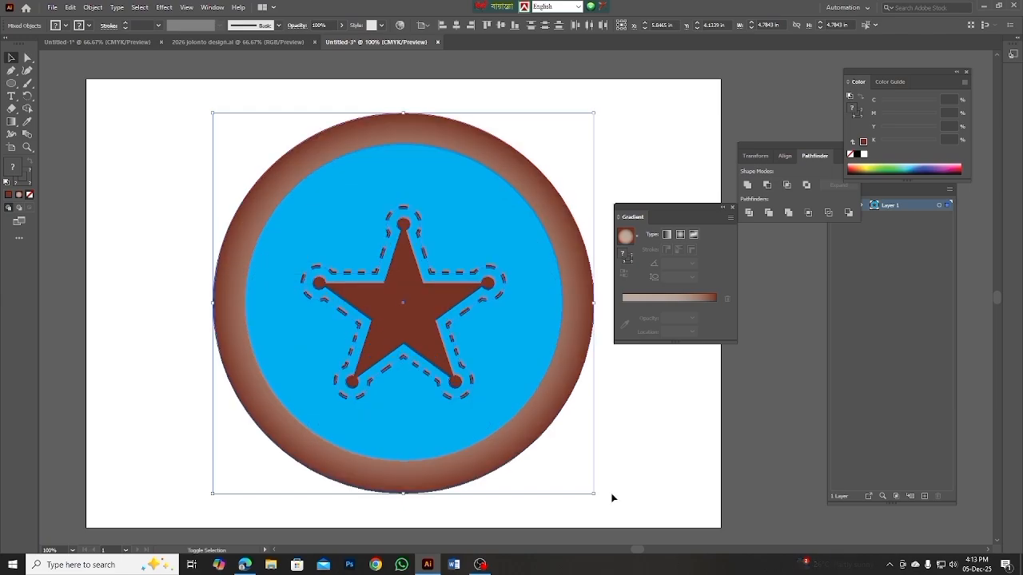
{"action": "left_click", "coordinate": [665, 474]}
{"action": "scroll", "coordinate": [515, 395], "scroll_direction": "down", "scroll_amount": 1}
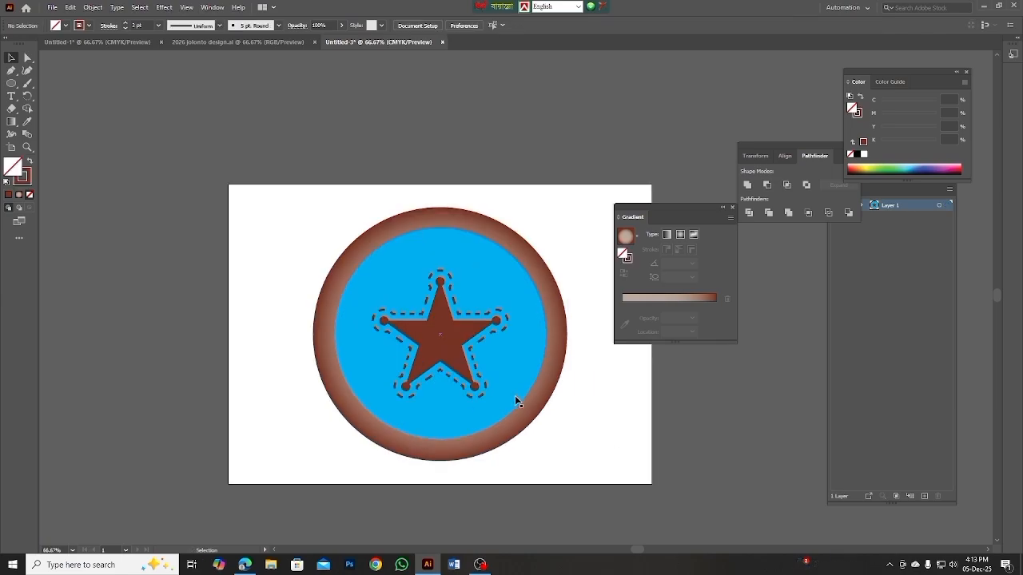
Step: Change the stroke color of the dashed star outline to white and deselect it
{"action": "left_click", "coordinate": [485, 385]}
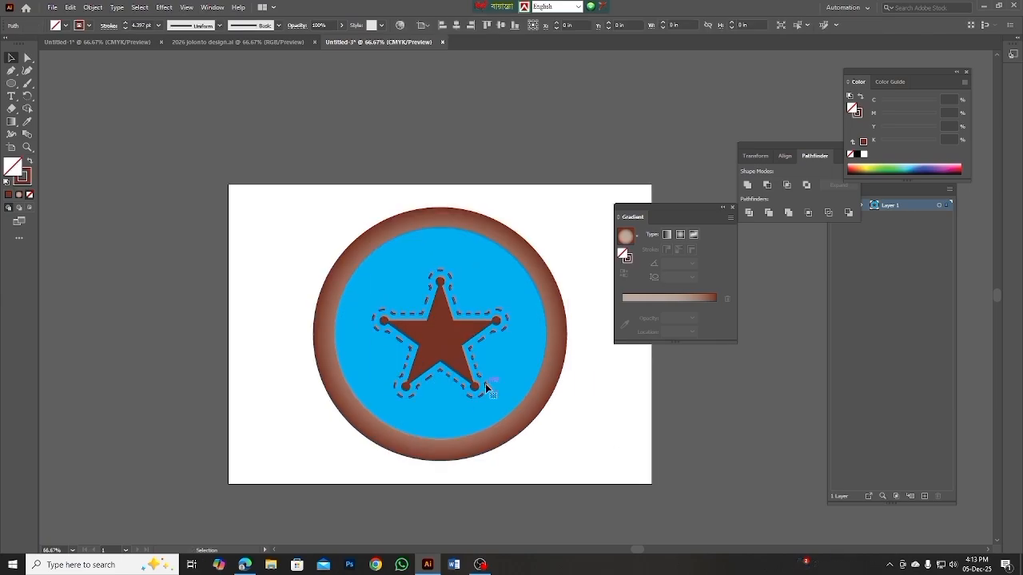
{"action": "left_click", "coordinate": [90, 26]}
{"action": "left_click", "coordinate": [15, 43]}
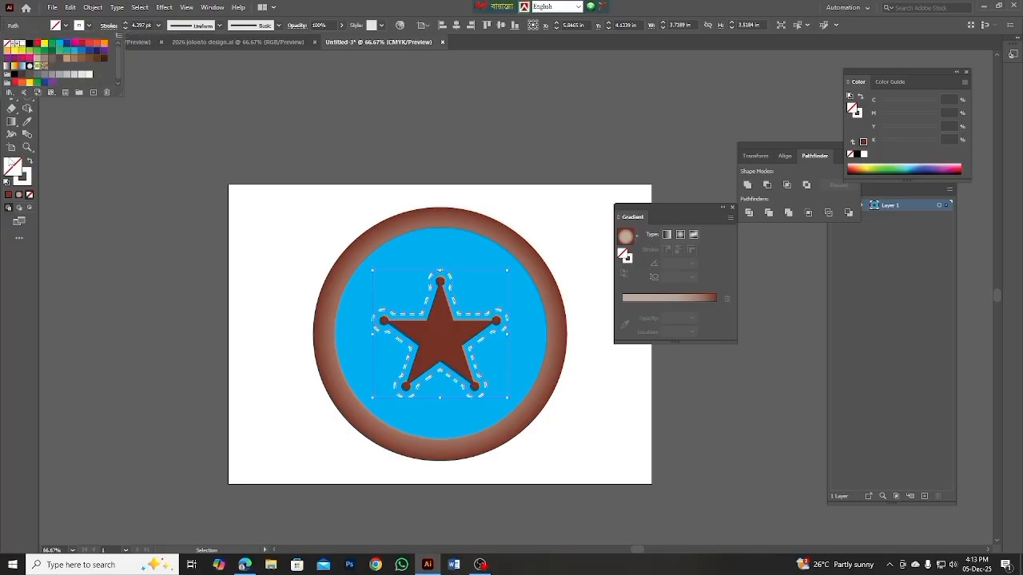
{"action": "left_click", "coordinate": [307, 217]}
{"action": "left_click", "coordinate": [297, 216]}
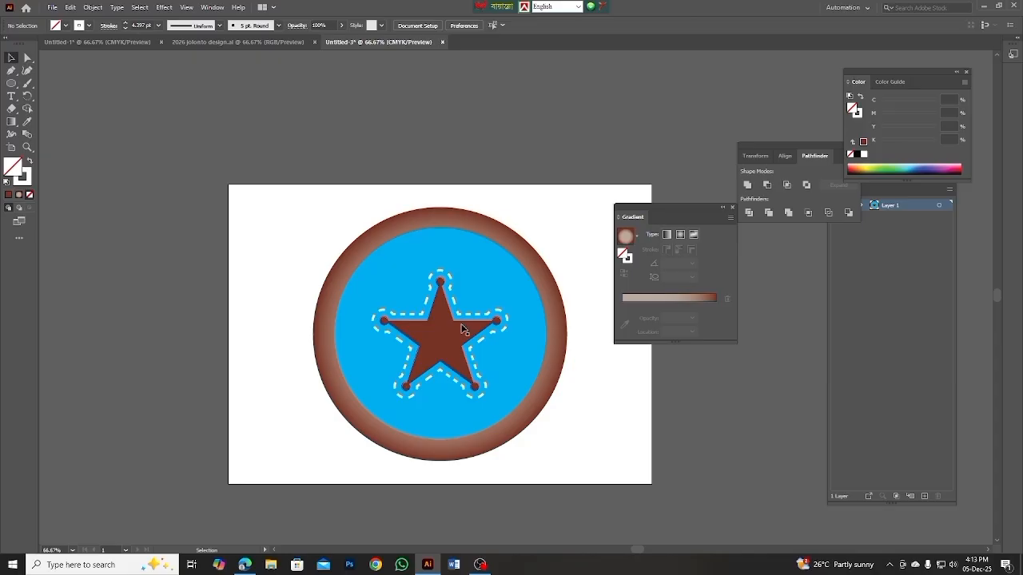
Step: Close the gradient settings and add the text "HELLO KITTY" on the blue circle, up beside the star's top tip
{"action": "key", "text": "ctrl+1"}
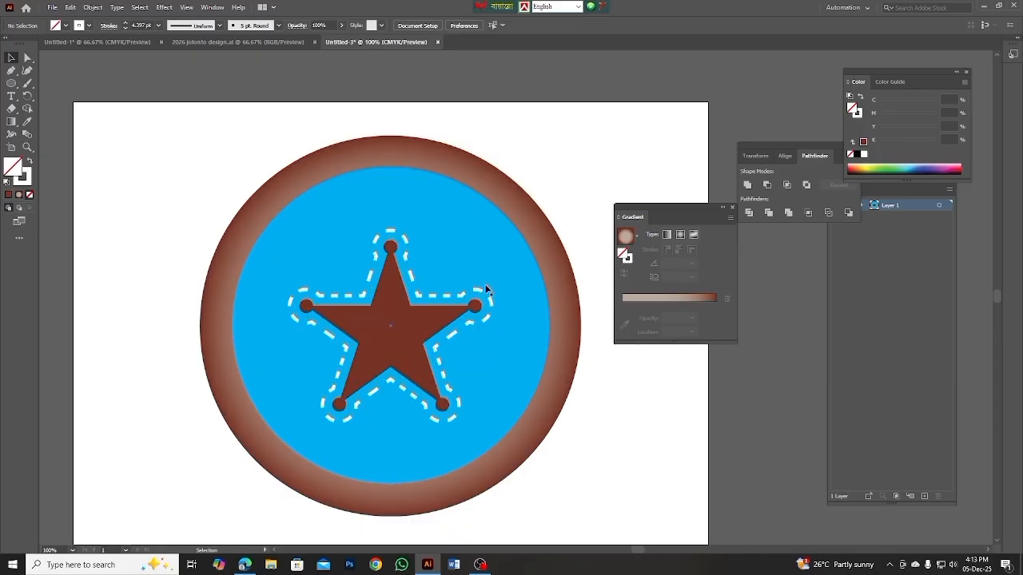
{"action": "key", "text": "ctrl+F9"}
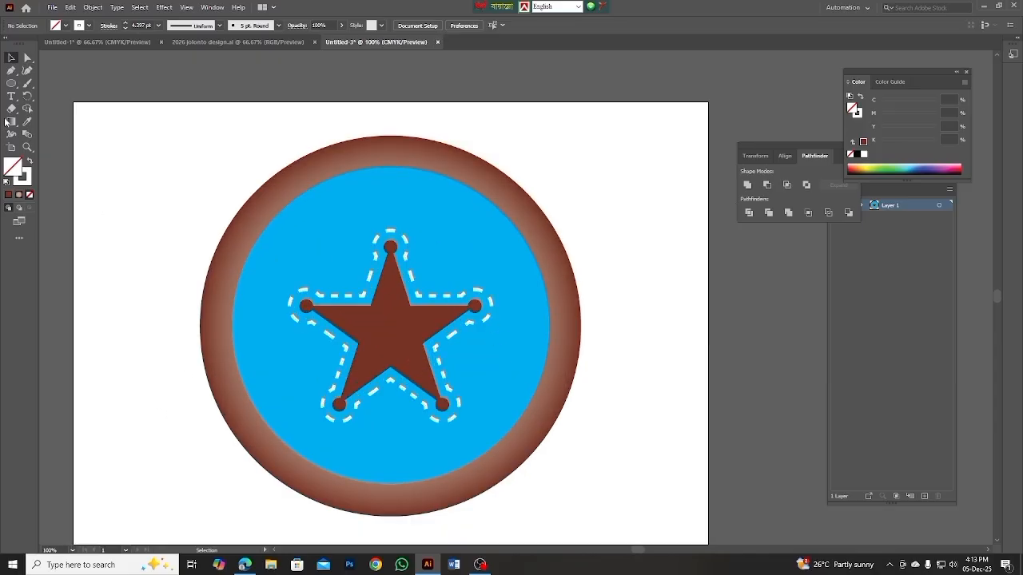
{"action": "key", "text": "t"}
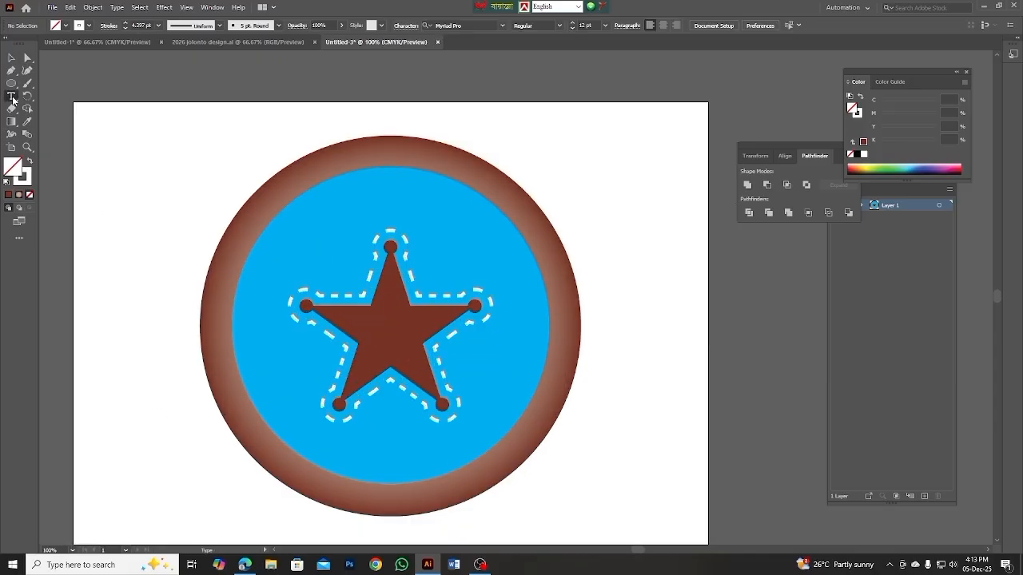
{"action": "left_click", "coordinate": [309, 247]}
{"action": "type", "text": "HE"}
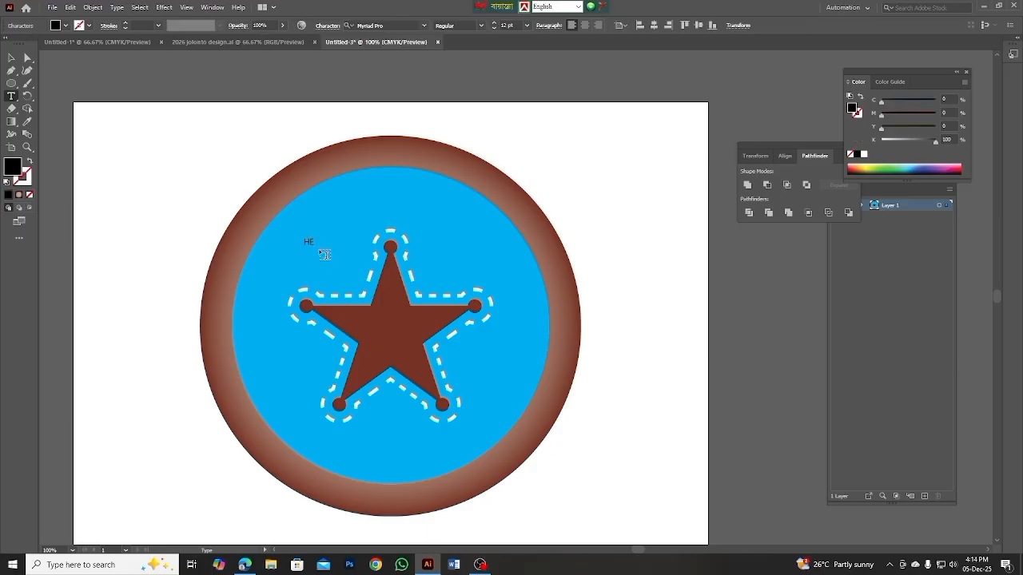
{"action": "type", "text": "LLO KITTY"}
{"action": "left_click", "coordinate": [11, 57]}
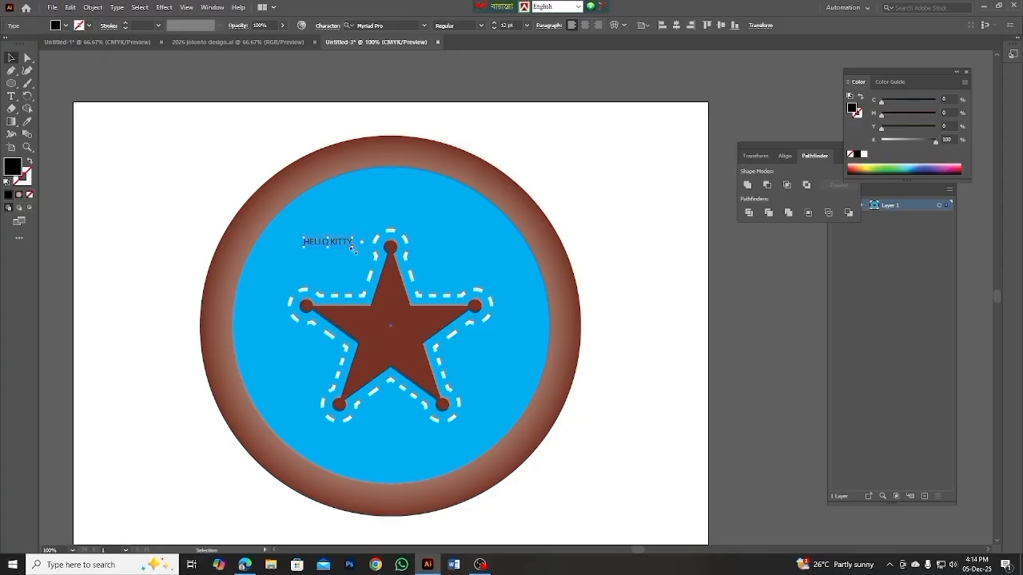
Step: Scale the HELLO KITTY text proportionally to about 45 pt and place it above the star inside the blue circle
{"action": "left_click_drag", "start_coordinate": [352, 247], "coordinate": [417, 295]}
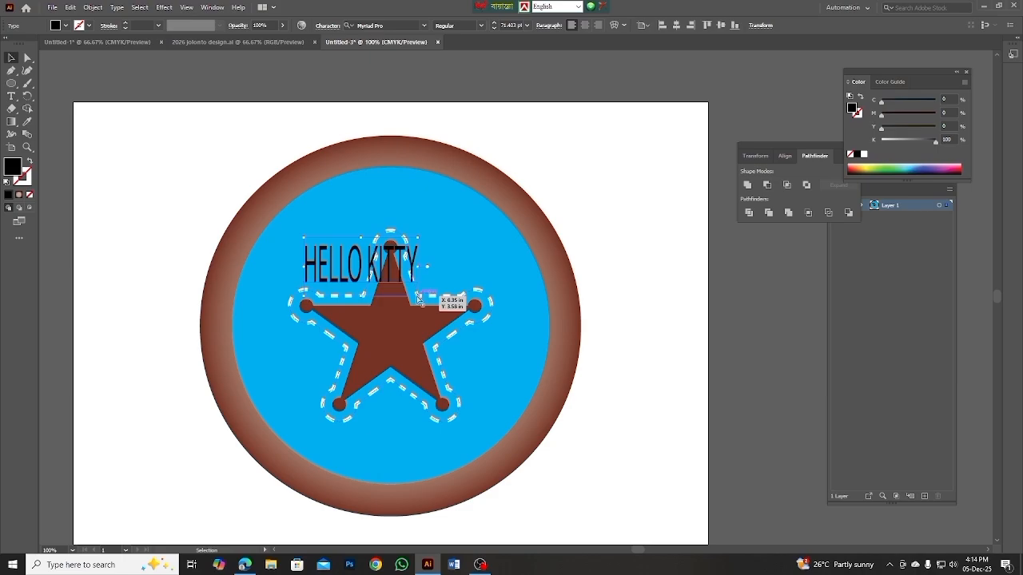
{"action": "key", "text": "ctrl+z"}
{"action": "left_click_drag", "start_coordinate": [354, 247], "coordinate": [424, 280]}
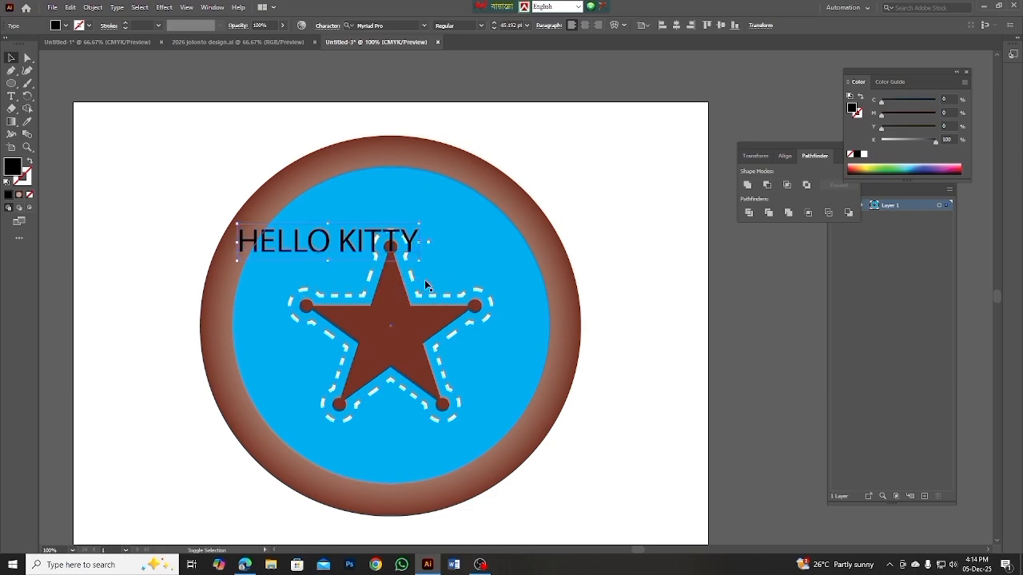
{"action": "left_click_drag", "start_coordinate": [418, 233], "coordinate": [470, 212]}
Step: Set the HELLO KITTY text in Times New Roman with a white fill of 0% black, then deselect it
{"action": "left_click", "coordinate": [400, 26]}
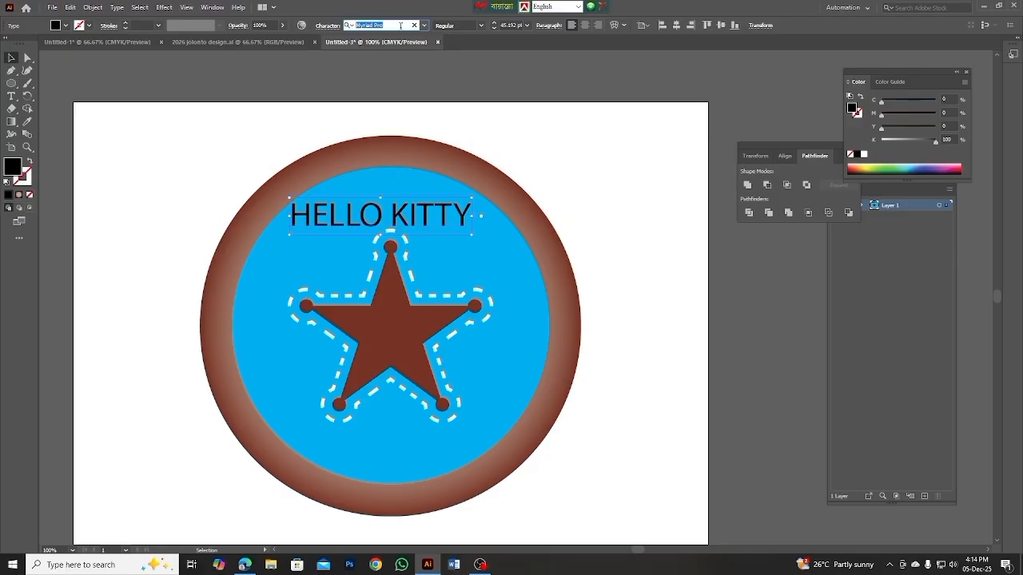
{"action": "type", "text": "Ti"}
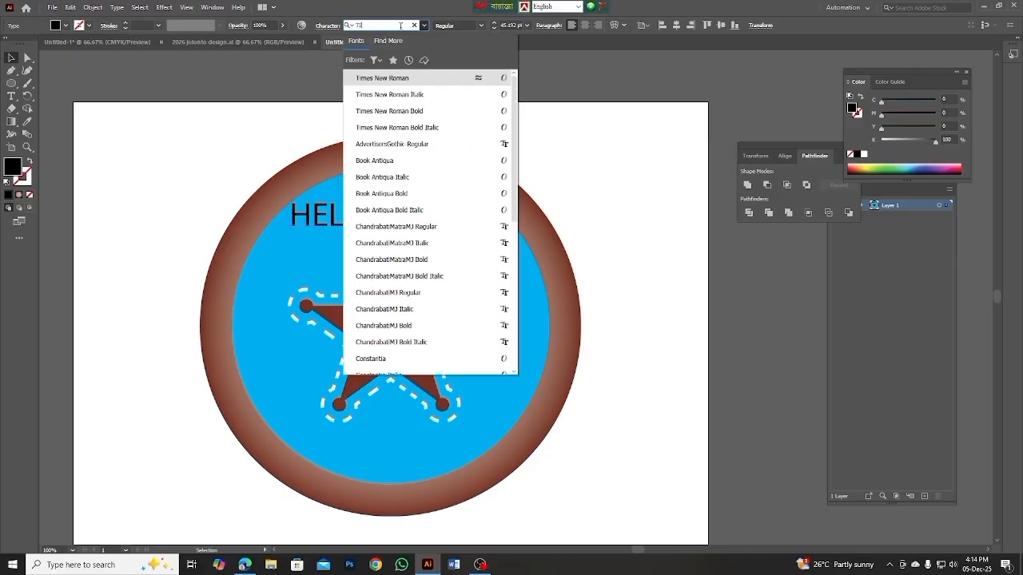
{"action": "left_click", "coordinate": [407, 77]}
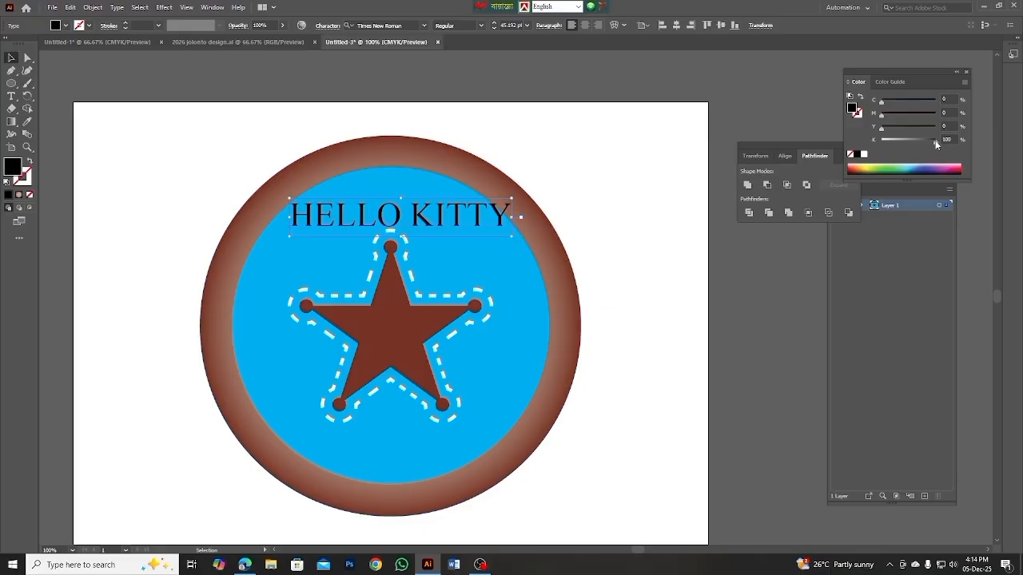
{"action": "left_click_drag", "start_coordinate": [937, 142], "coordinate": [881, 141]}
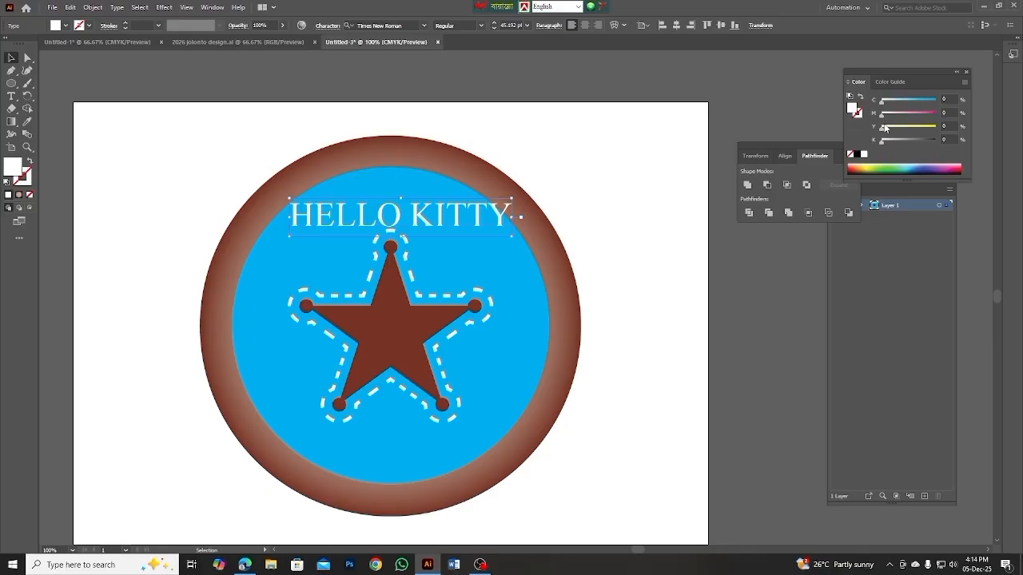
{"action": "left_click", "coordinate": [586, 185]}
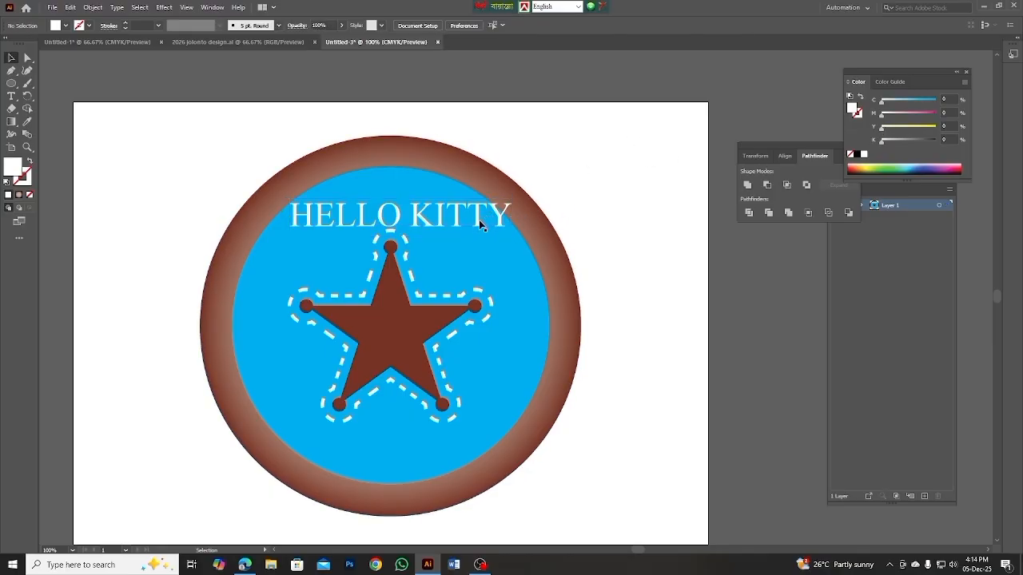
Step: Move the HELLO KITTY text off the badge and past the artboard's right edge
{"action": "left_click", "coordinate": [479, 228]}
{"action": "left_click_drag", "start_coordinate": [479, 228], "coordinate": [716, 334]}
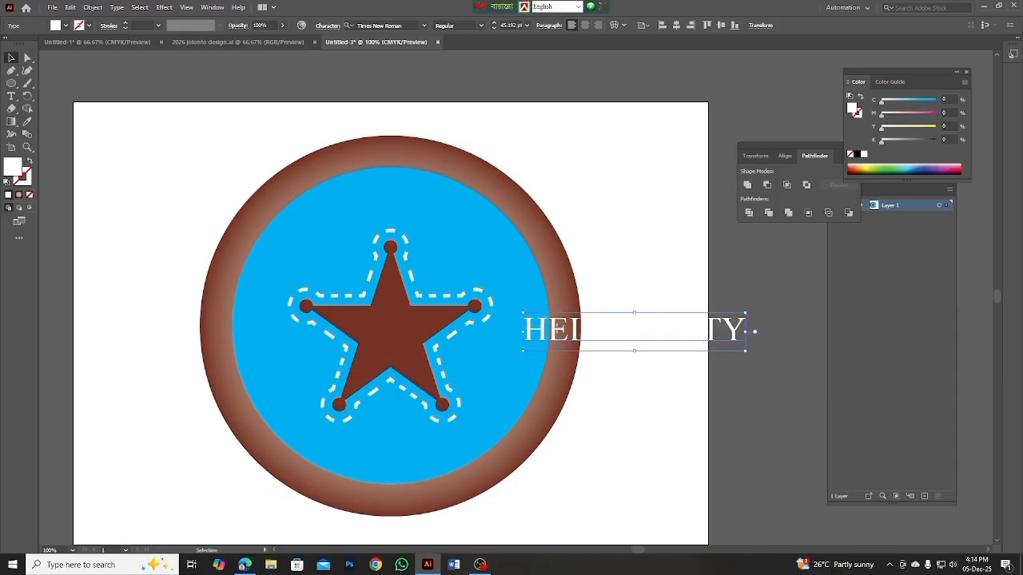
{"action": "left_click_drag", "start_coordinate": [559, 334], "coordinate": [734, 349]}
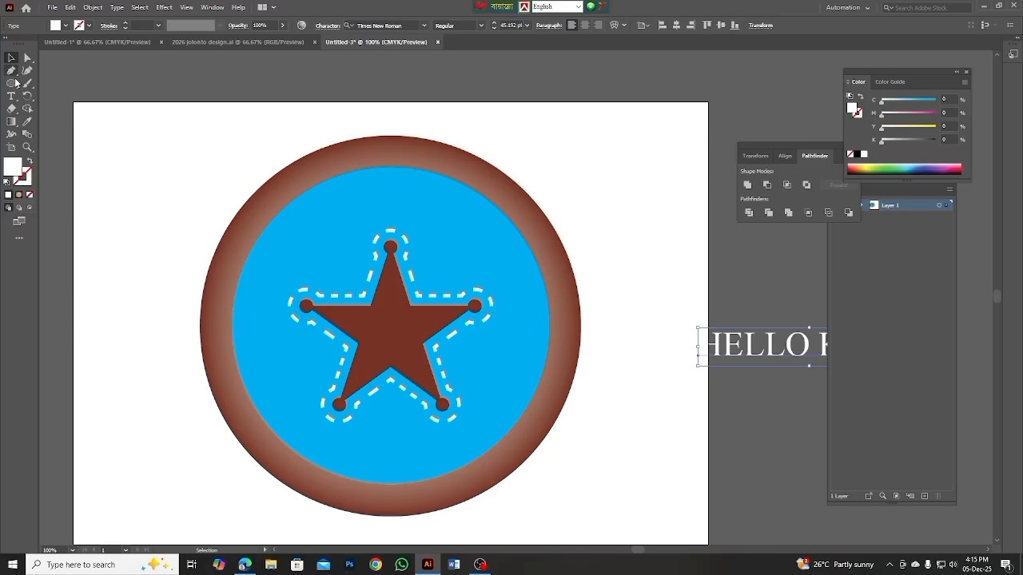
Step: Draw a circle about 5.11 in wide from the star's center and give it a white outline without fill
{"action": "left_click", "coordinate": [11, 83]}
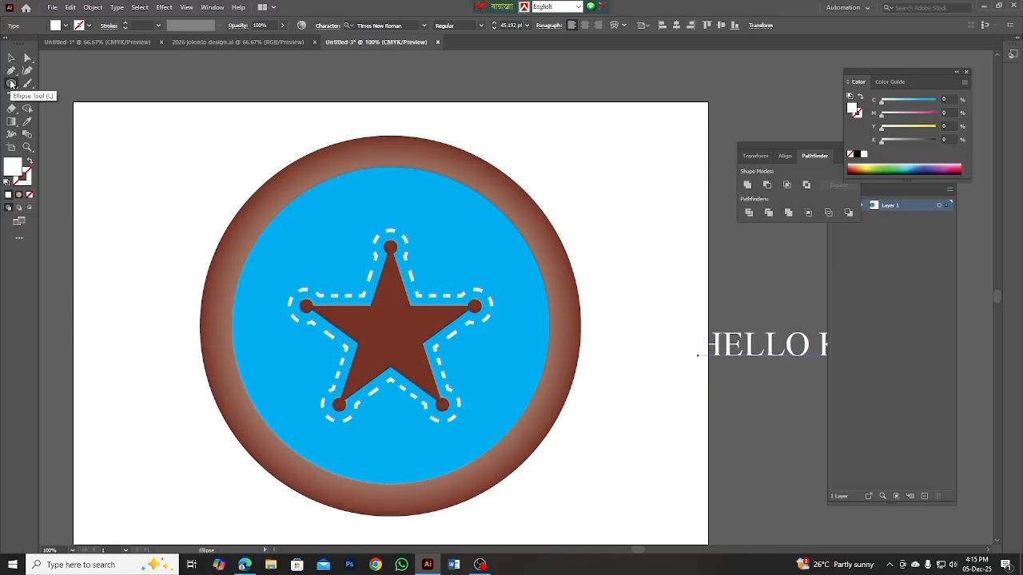
{"action": "left_click_drag", "start_coordinate": [12, 83], "coordinate": [44, 96]}
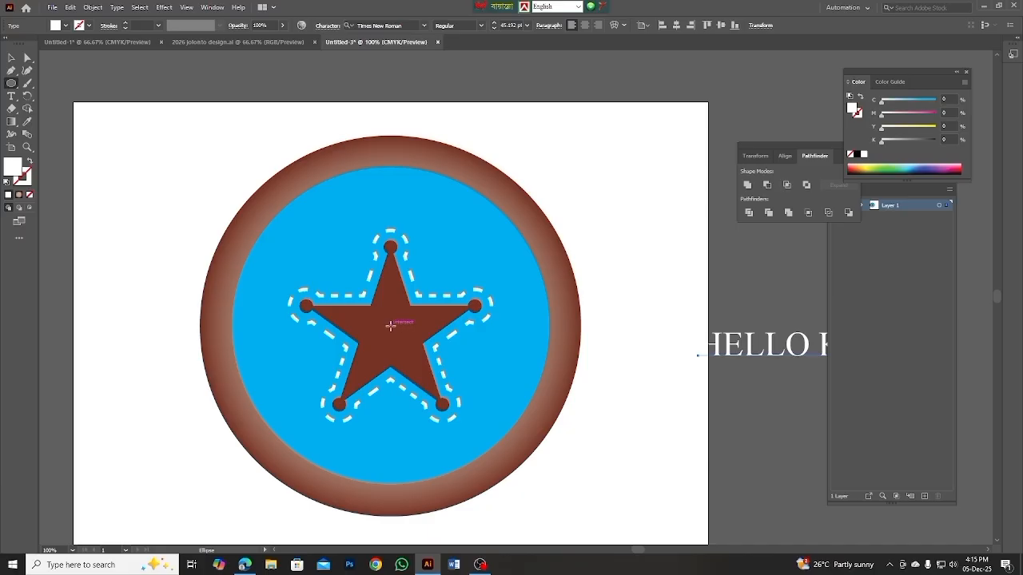
{"action": "left_click_drag", "start_coordinate": [390, 325], "coordinate": [461, 465]}
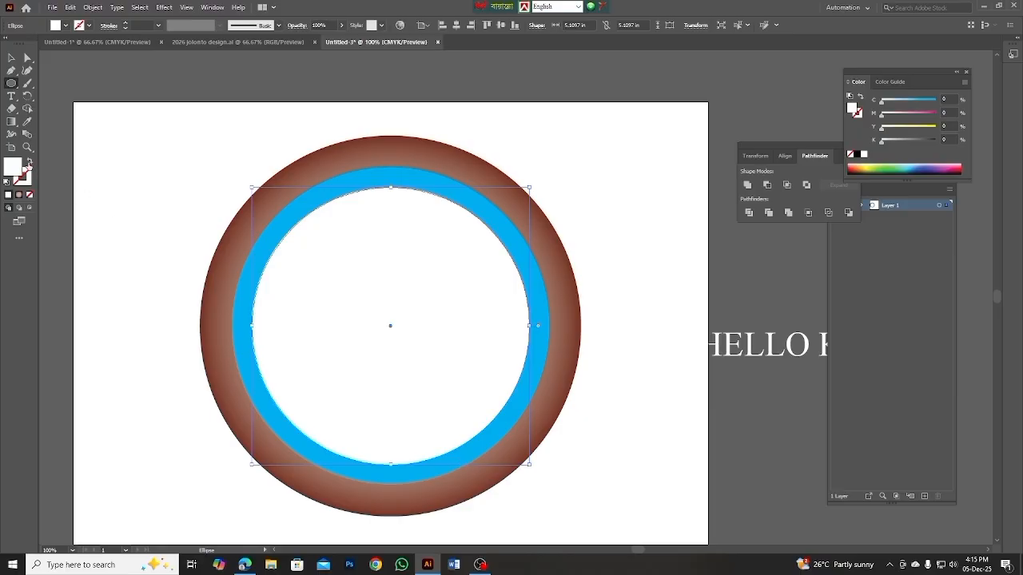
{"action": "left_click", "coordinate": [29, 163]}
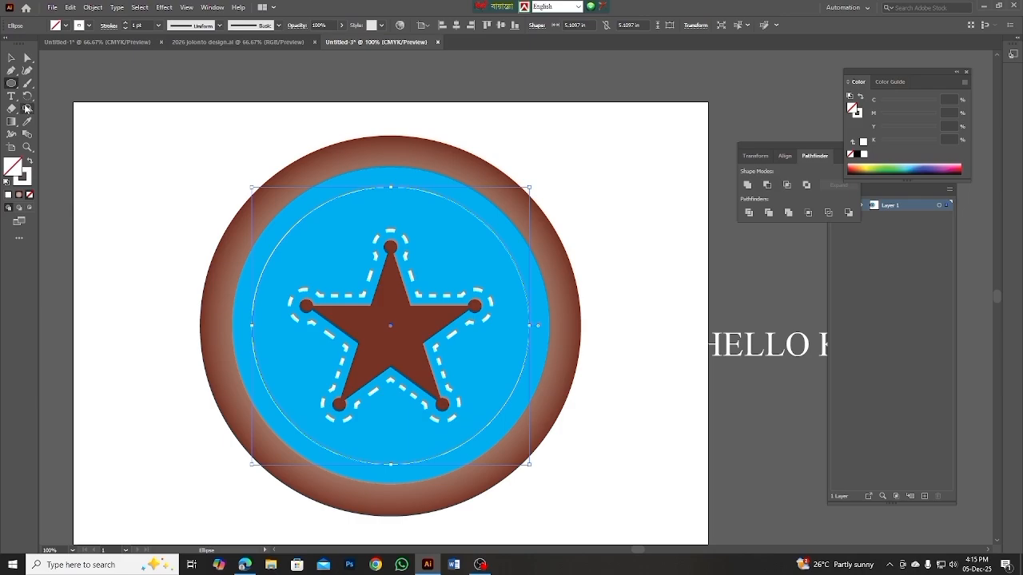
Step: Cut the white guide circle with the Scissors tool at its upper-left and upper-right, then delete the lower portion, leaving the upper arc
{"action": "left_click", "coordinate": [14, 109]}
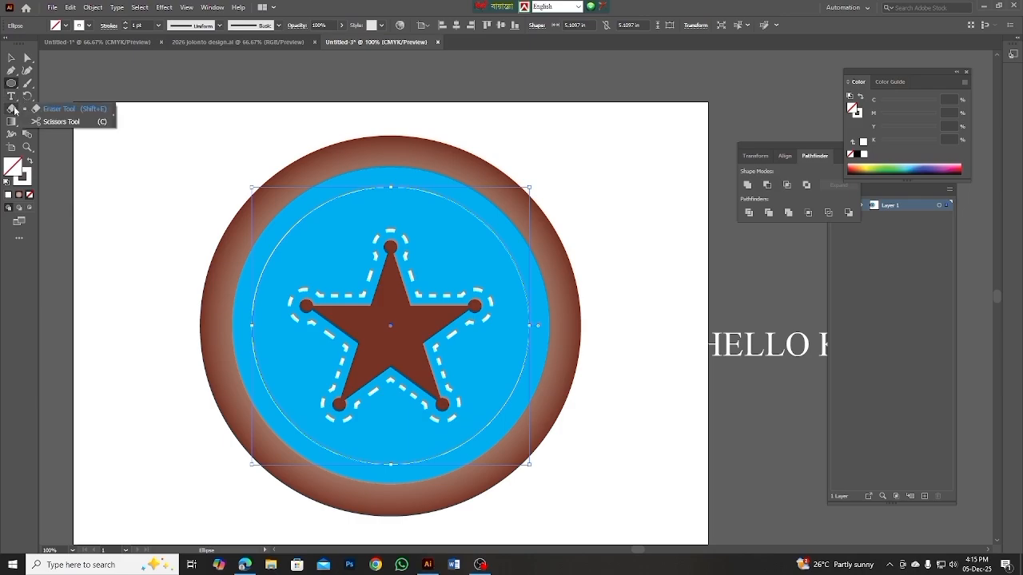
{"action": "left_click", "coordinate": [59, 121]}
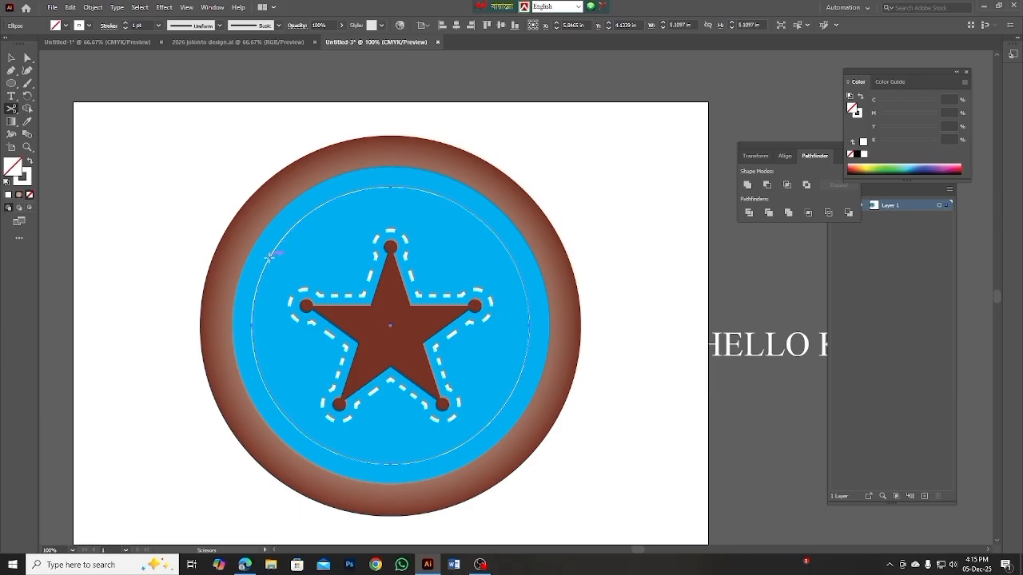
{"action": "left_click", "coordinate": [270, 255]}
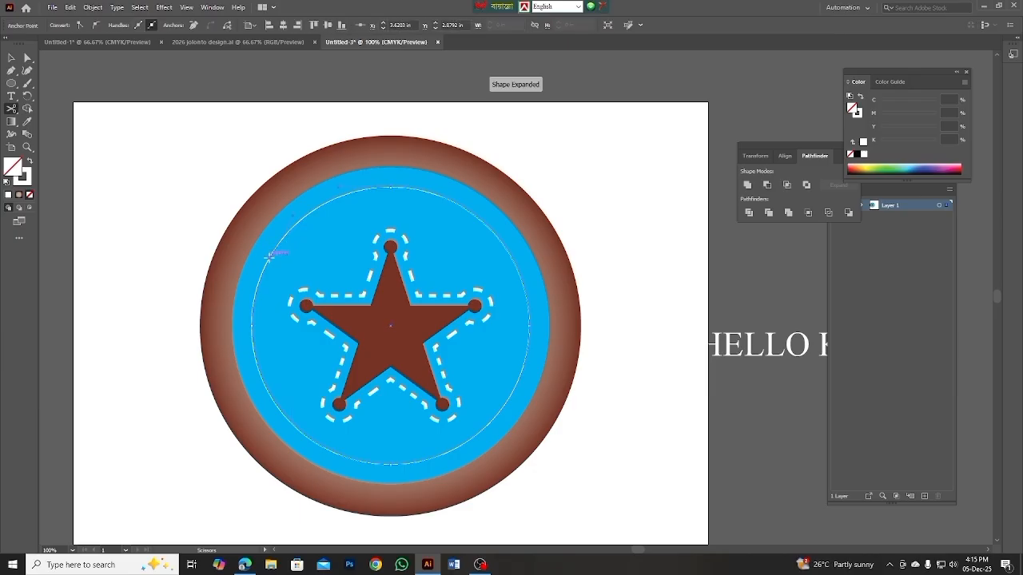
{"action": "left_click", "coordinate": [513, 258]}
{"action": "left_click", "coordinate": [11, 57]}
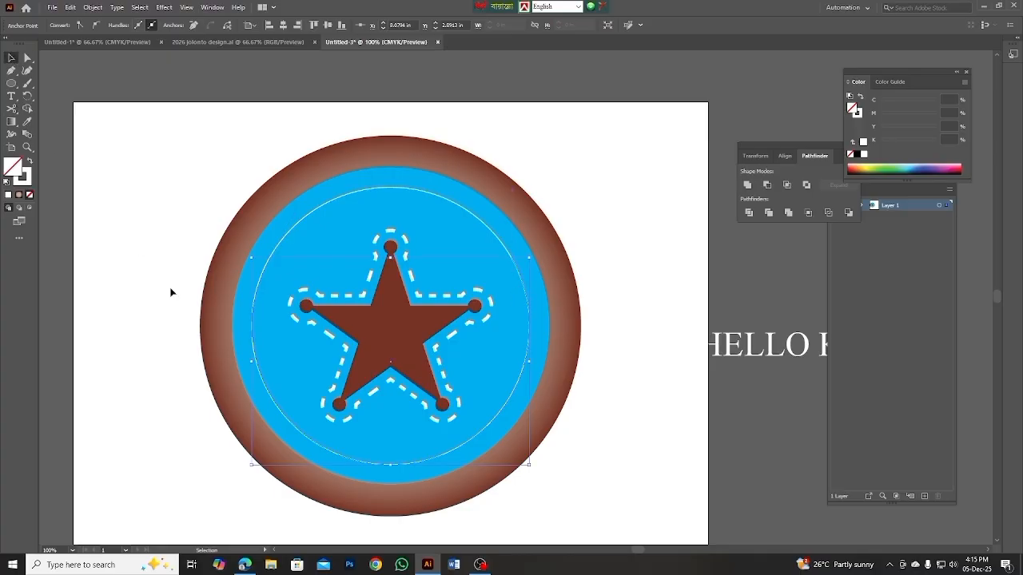
{"action": "left_click", "coordinate": [487, 428]}
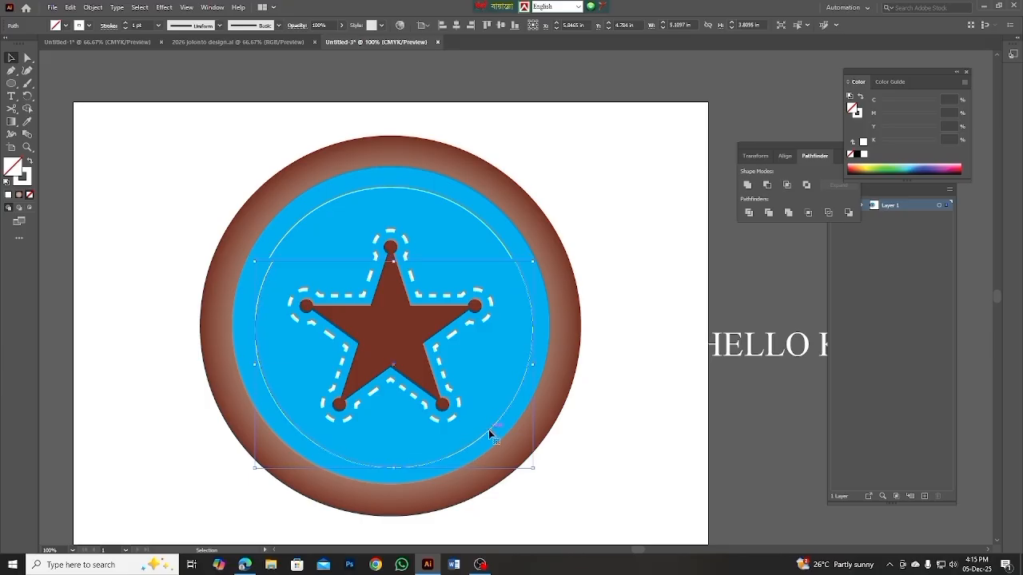
{"action": "key", "text": "Delete"}
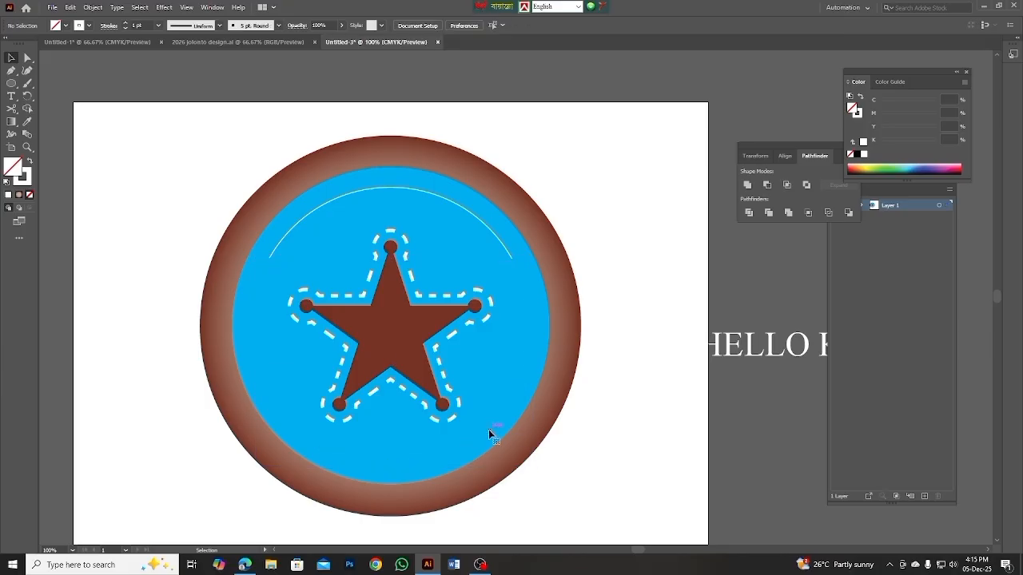
{"action": "left_click", "coordinate": [474, 212]}
{"action": "left_click", "coordinate": [627, 191]}
Step: Move the HELLO KITTY text back over the badge's right edge and bring up the brush collection beside it
{"action": "left_click_drag", "start_coordinate": [737, 349], "coordinate": [496, 356]}
{"action": "left_click", "coordinate": [213, 7]}
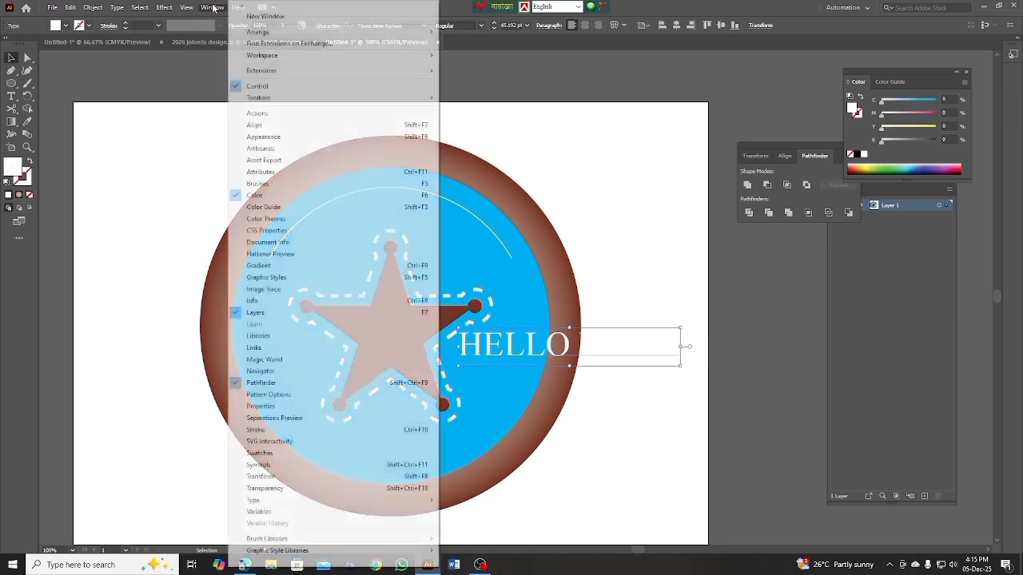
{"action": "left_click", "coordinate": [270, 183]}
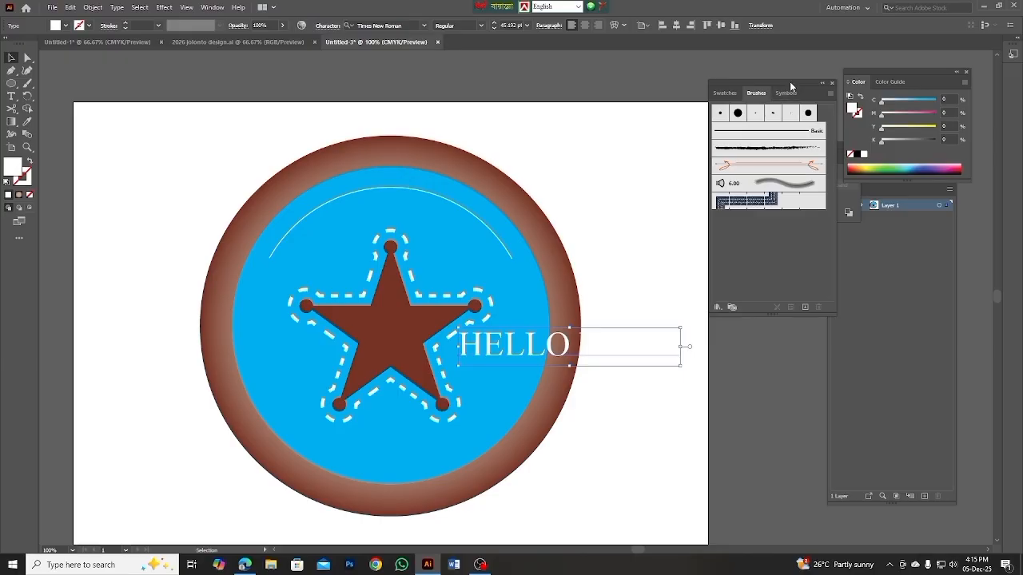
{"action": "left_click_drag", "start_coordinate": [790, 81], "coordinate": [725, 106]}
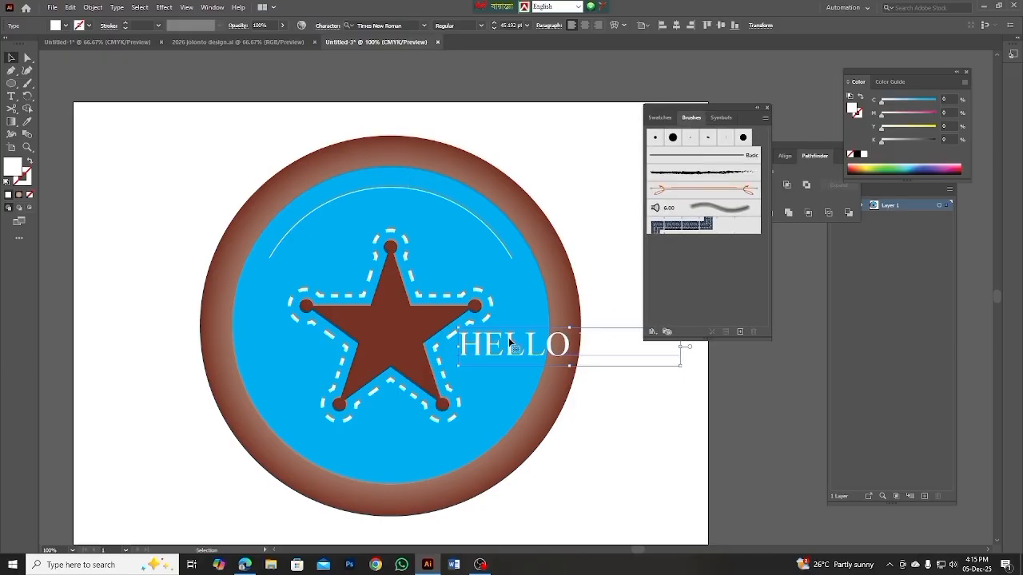
{"action": "left_click_drag", "start_coordinate": [508, 334], "coordinate": [497, 340]}
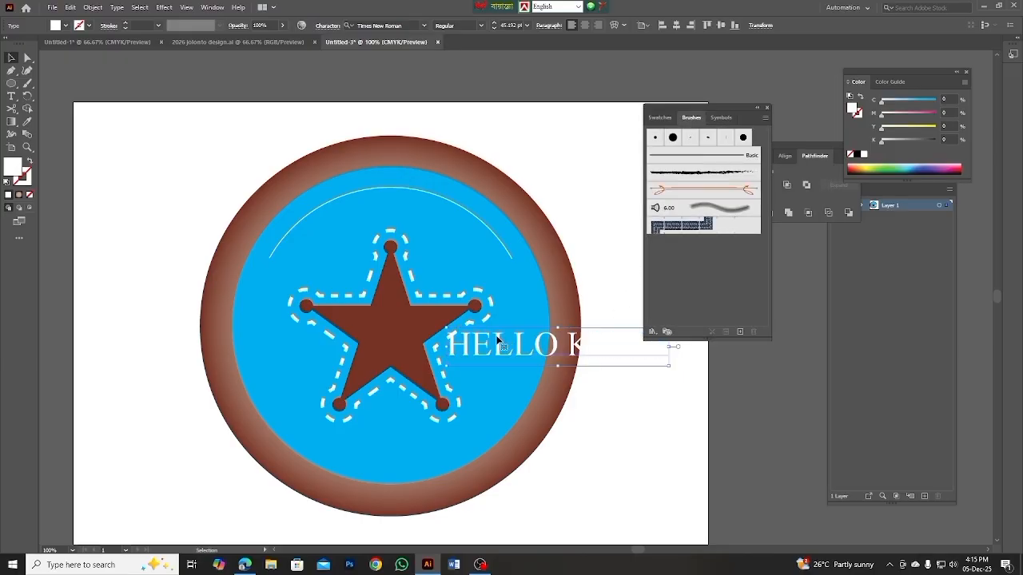
Step: Convert the HELLO KITTY text to outlines and make it a new art brush that stretches to fit the stroke length
{"action": "right_click", "coordinate": [497, 340]}
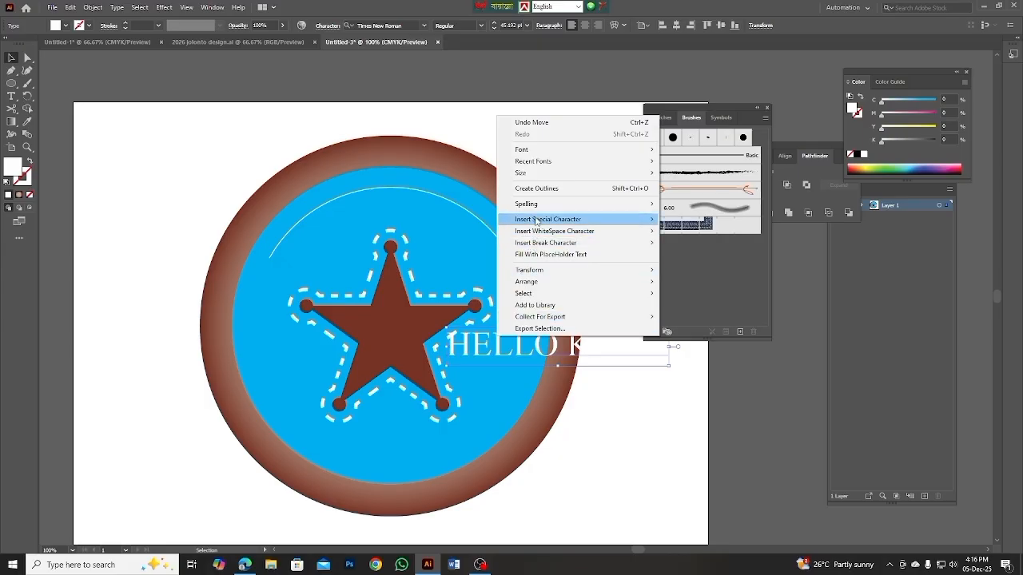
{"action": "left_click", "coordinate": [545, 189]}
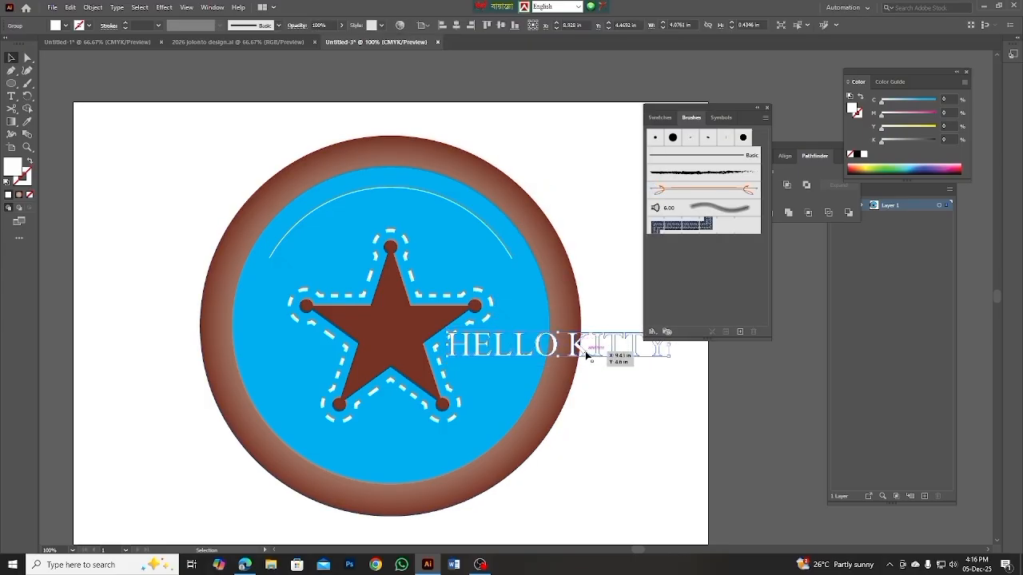
{"action": "left_click_drag", "start_coordinate": [588, 354], "coordinate": [682, 268]}
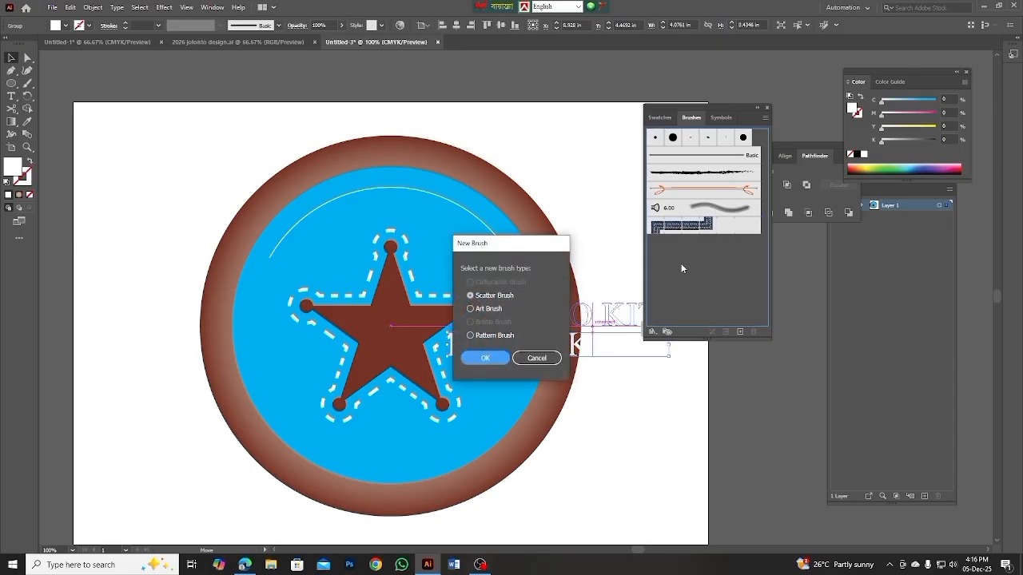
{"action": "left_click", "coordinate": [471, 309]}
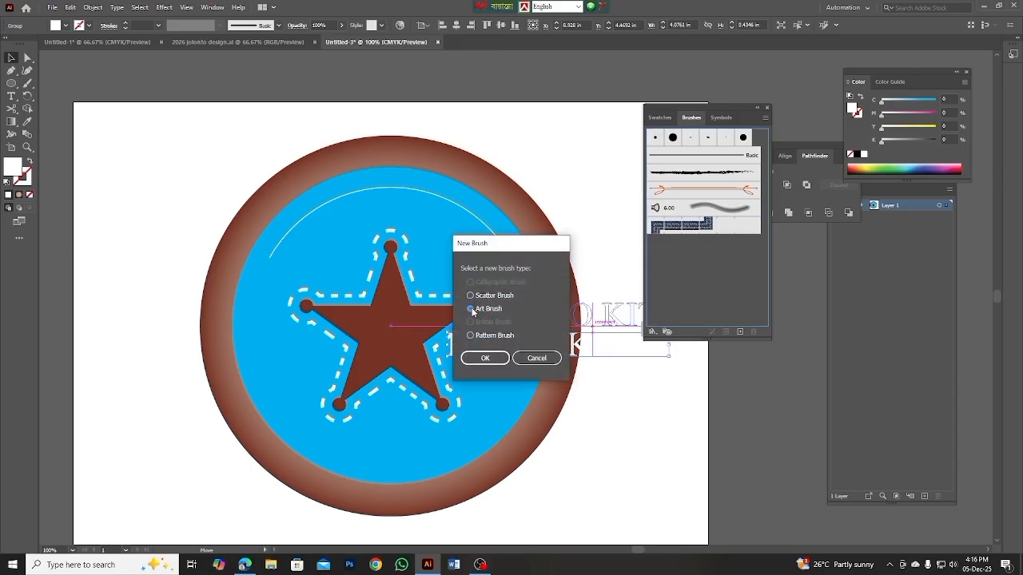
{"action": "left_click", "coordinate": [484, 359]}
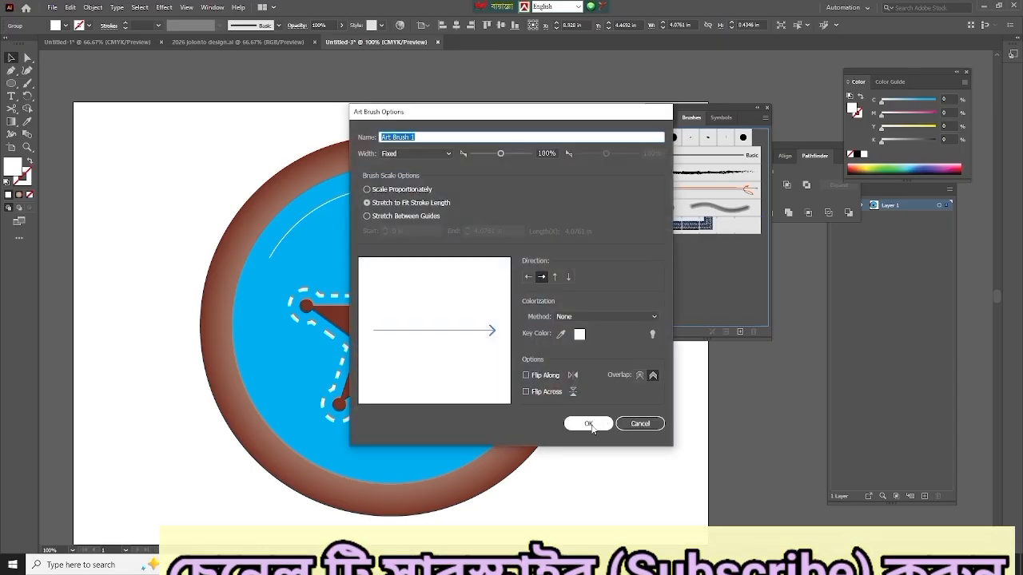
{"action": "left_click", "coordinate": [590, 423]}
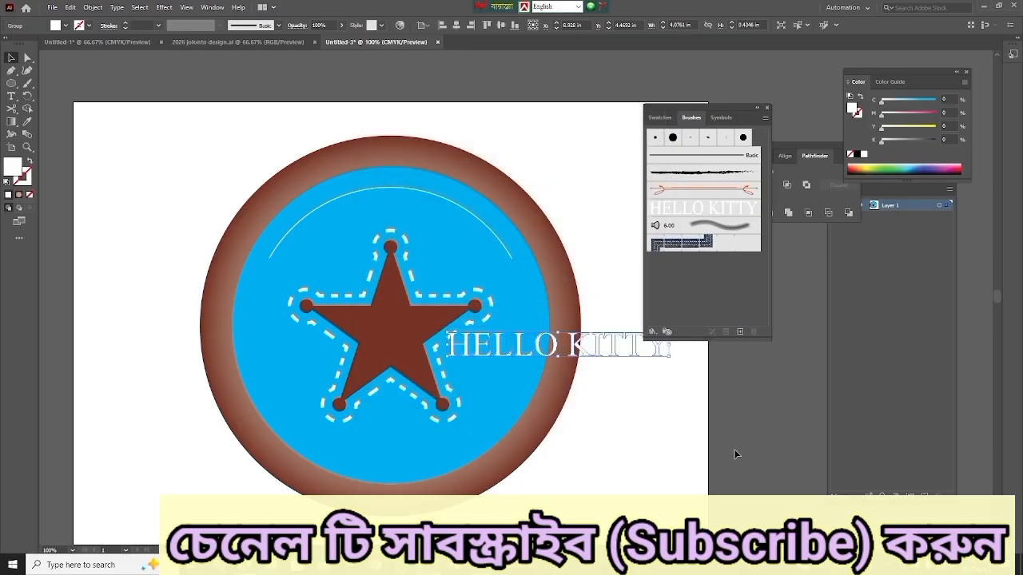
Step: Apply the HELLO KITTY art brush to the white arc and scale it down around its center to about 3.62 in wide
{"action": "left_click", "coordinate": [457, 204]}
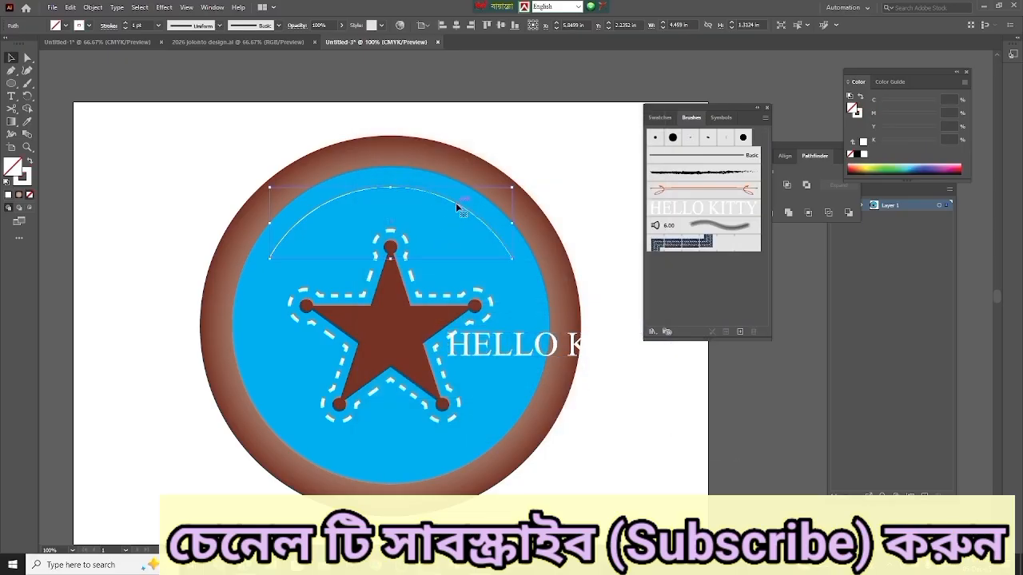
{"action": "left_click", "coordinate": [665, 210]}
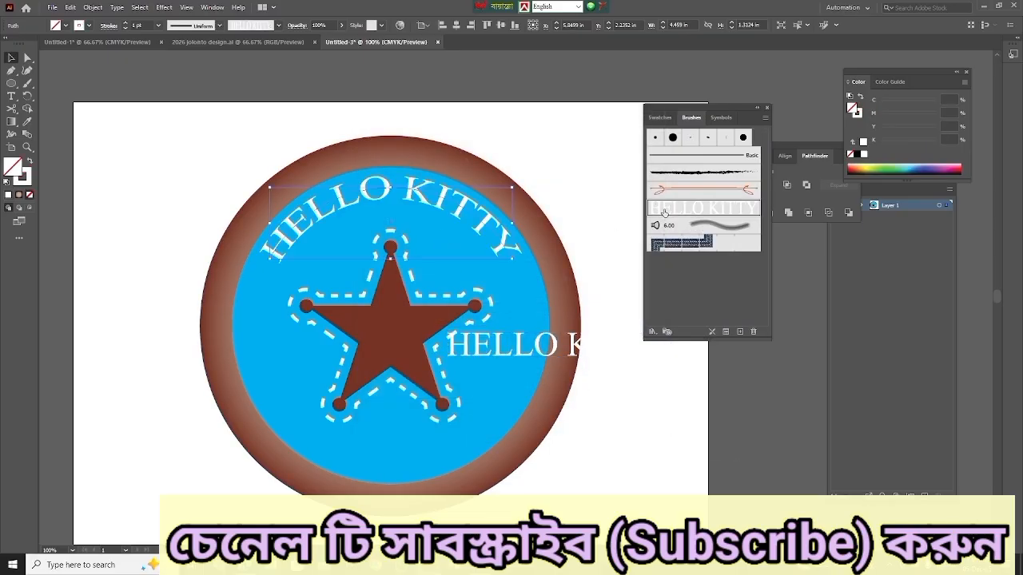
{"action": "left_click", "coordinate": [676, 369]}
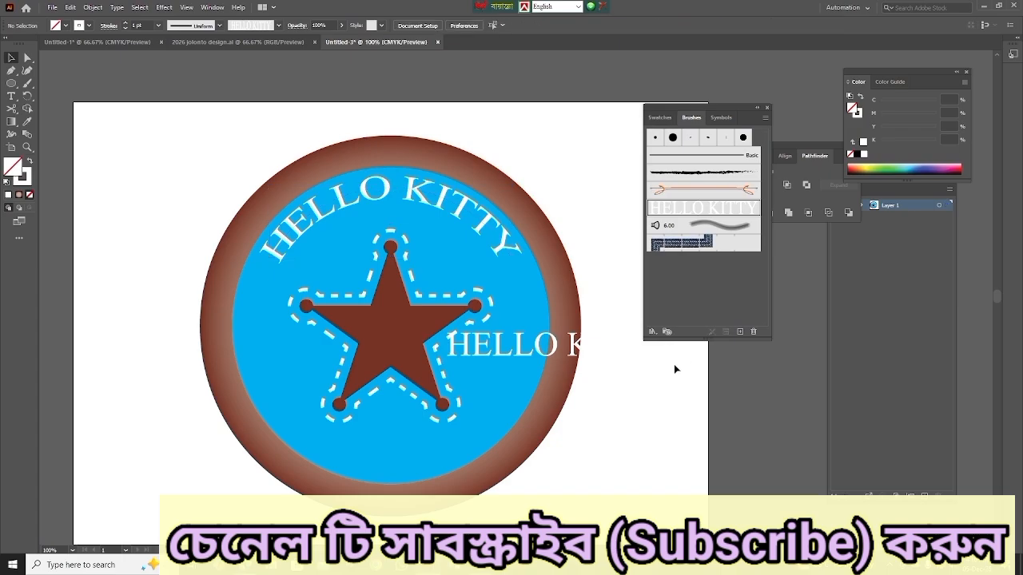
{"action": "left_click", "coordinate": [464, 210]}
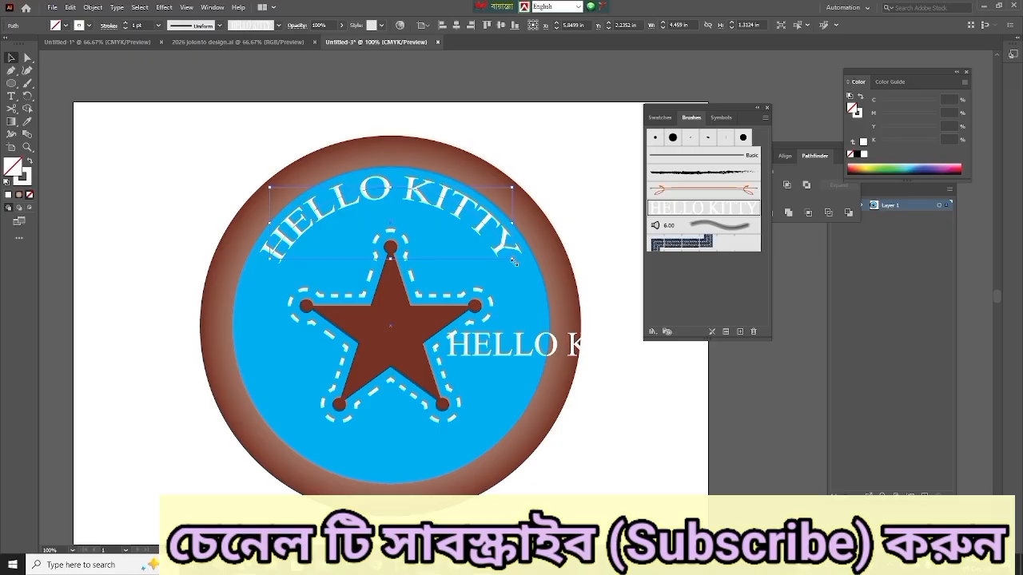
{"action": "left_click_drag", "start_coordinate": [514, 261], "coordinate": [493, 250]}
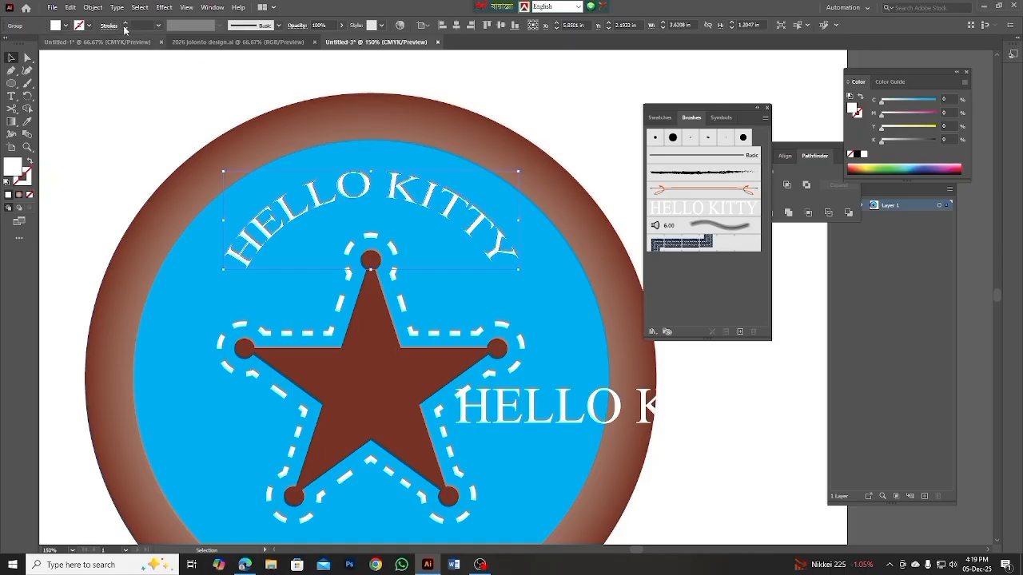
Step: Add an offset path of 0.025 in with miter joins around the curved HELLO KITTY lettering
{"action": "left_click", "coordinate": [93, 7]}
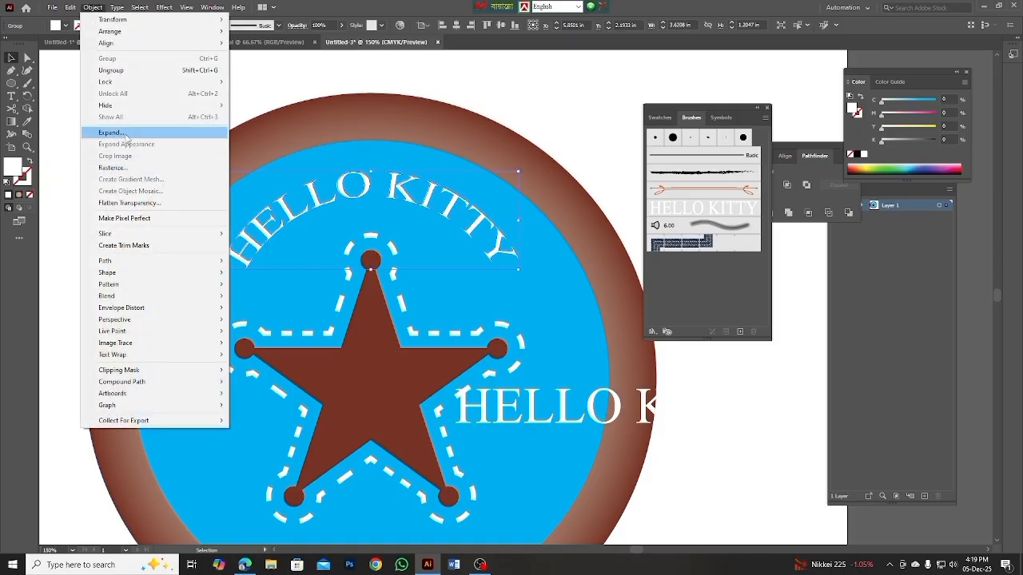
{"action": "mouse_move", "coordinate": [130, 261]}
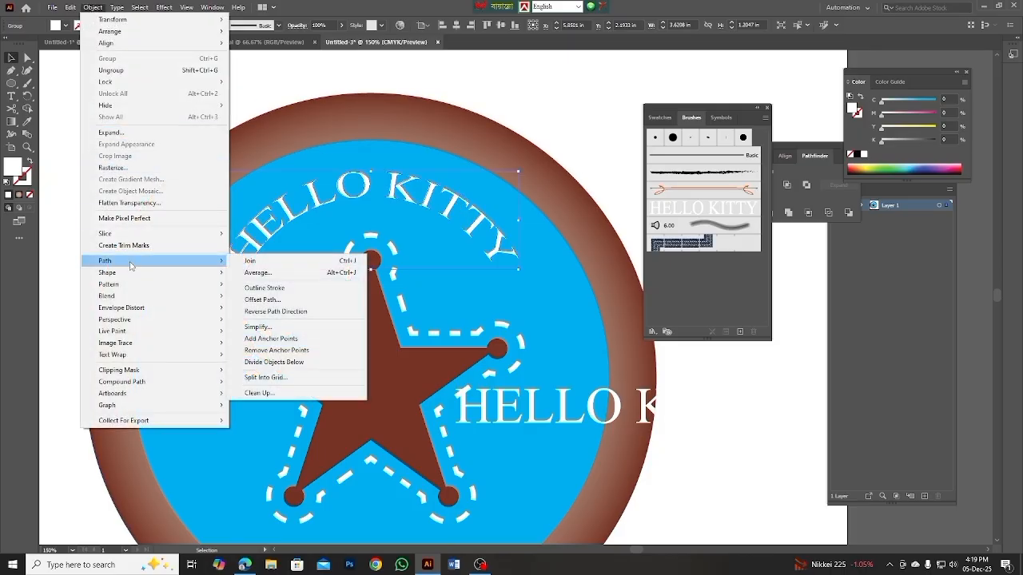
{"action": "left_click", "coordinate": [289, 299]}
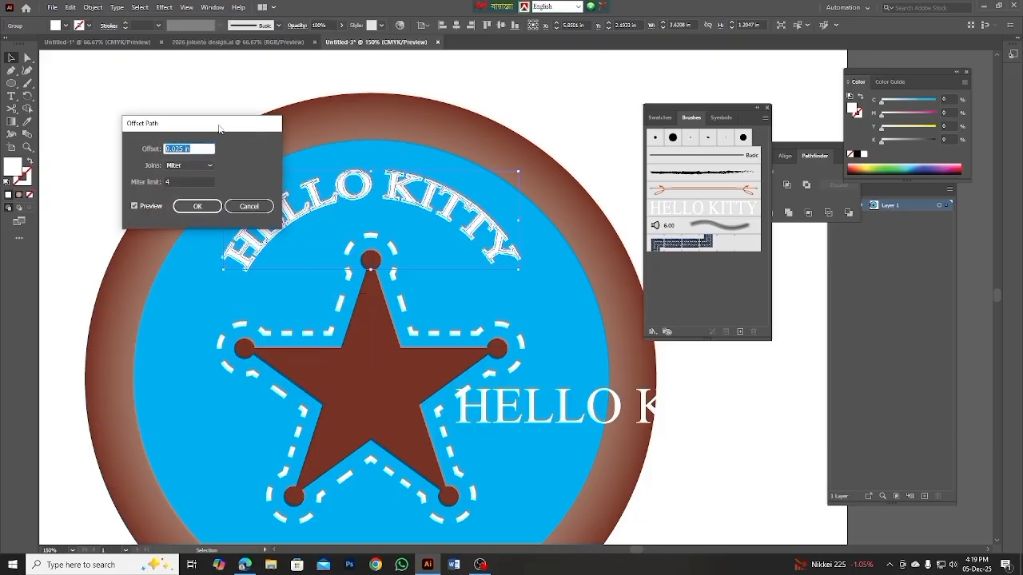
{"action": "left_click_drag", "start_coordinate": [220, 126], "coordinate": [175, 55]}
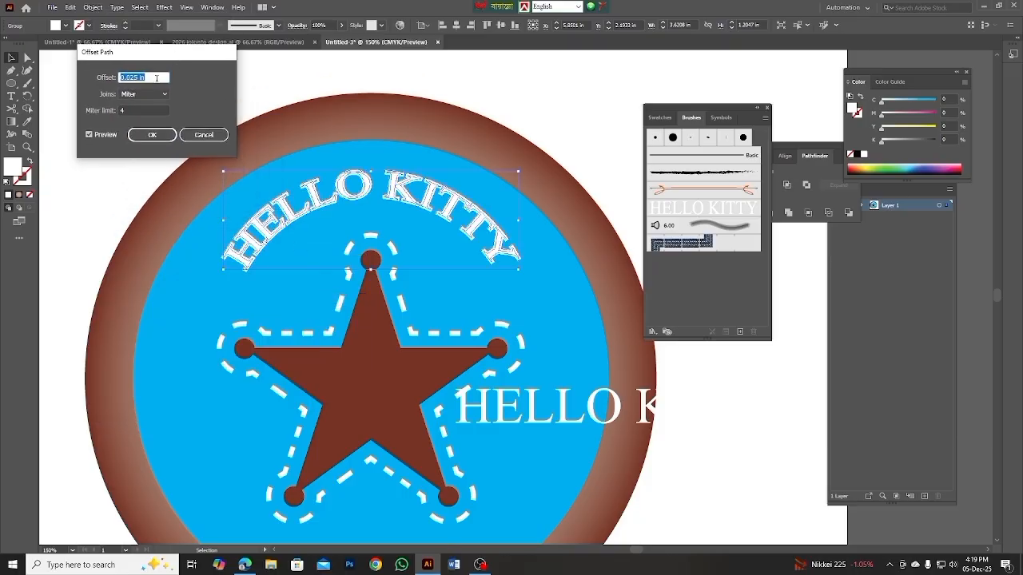
{"action": "scroll", "coordinate": [157, 78], "scroll_direction": "up", "scroll_amount": 1}
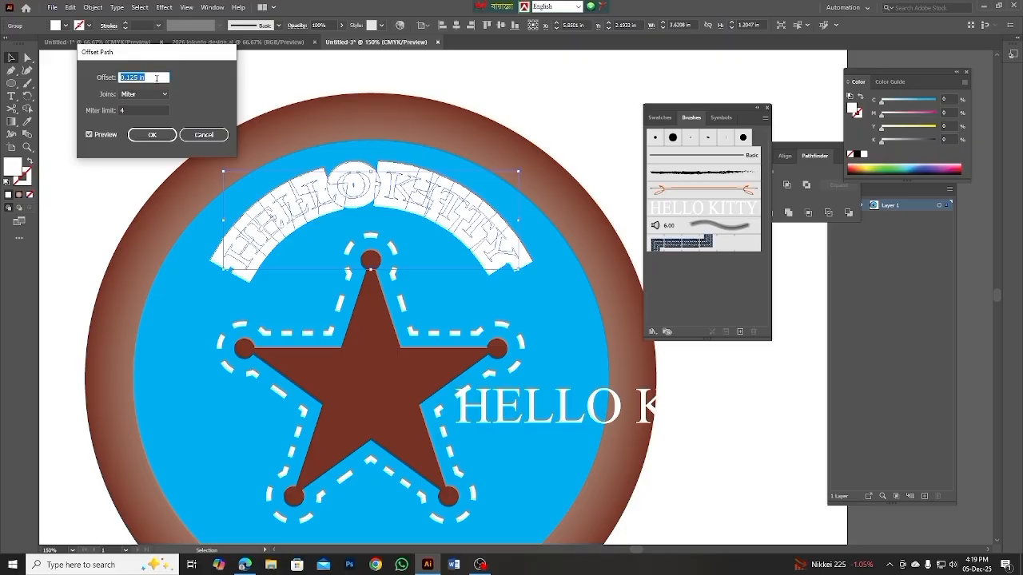
{"action": "scroll", "coordinate": [157, 77], "scroll_direction": "down", "scroll_amount": 1}
{"action": "scroll", "coordinate": [156, 78], "scroll_direction": "up", "scroll_amount": 1}
{"action": "left_click", "coordinate": [130, 77]}
{"action": "type", "text": "0"}
{"action": "left_click", "coordinate": [151, 134]}
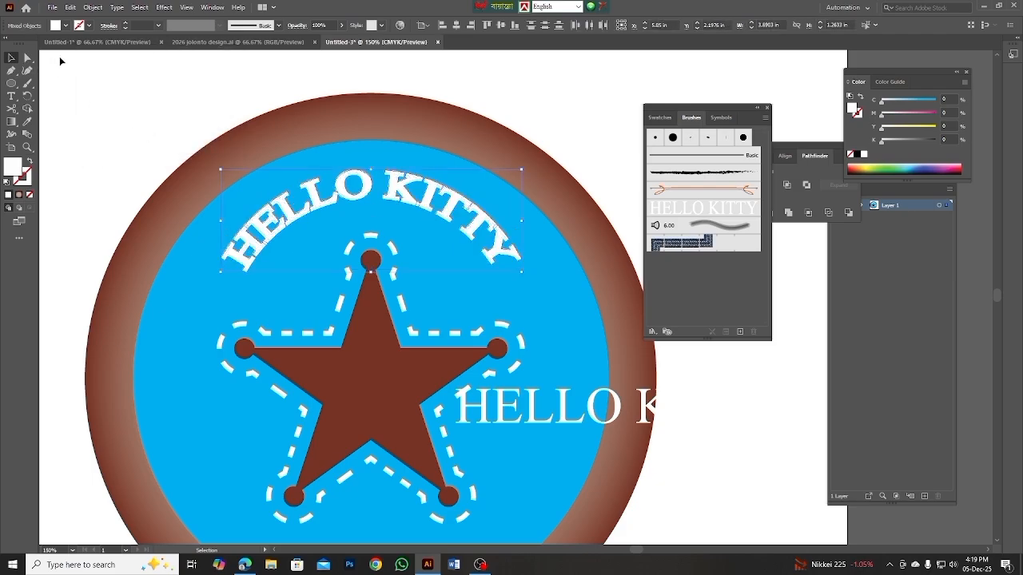
{"action": "left_click", "coordinate": [92, 8]}
{"action": "left_click", "coordinate": [111, 133]}
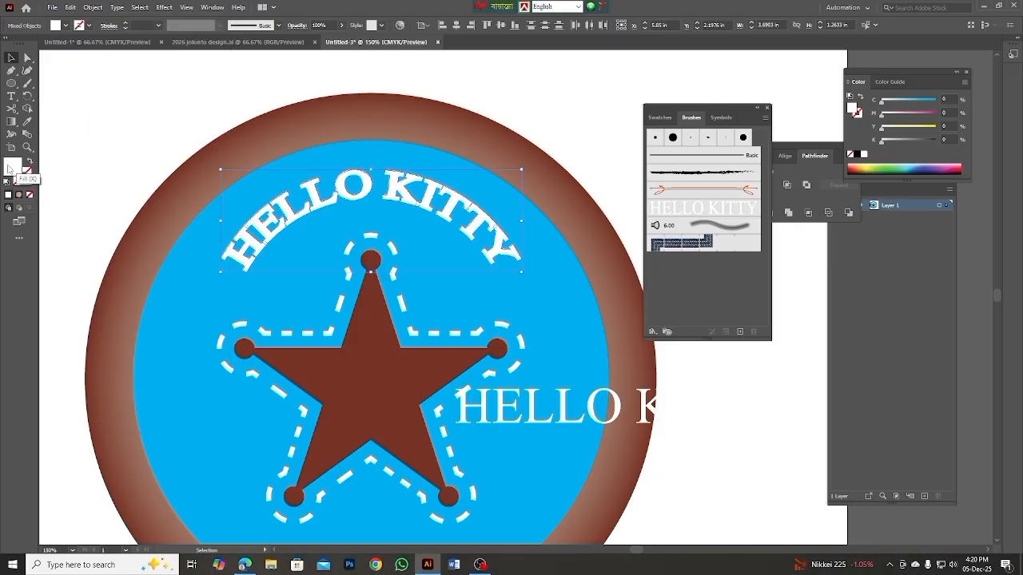
{"action": "double_click", "coordinate": [10, 168]}
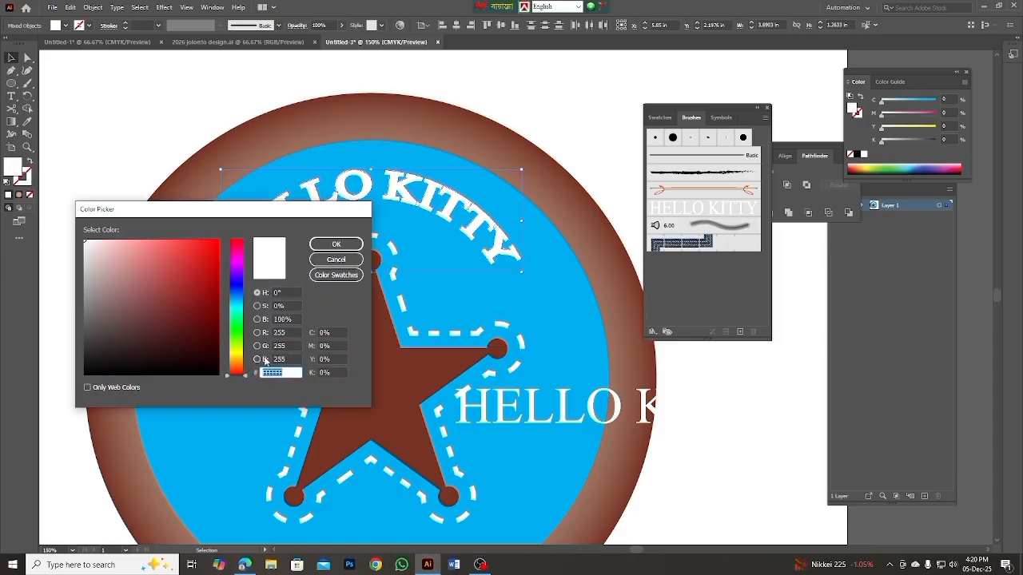
{"action": "left_click", "coordinate": [336, 243]}
Step: Fill the offset outline behind the curved lettering with the reddish-brown sampled from the star, then deselect it
{"action": "left_click", "coordinate": [28, 122]}
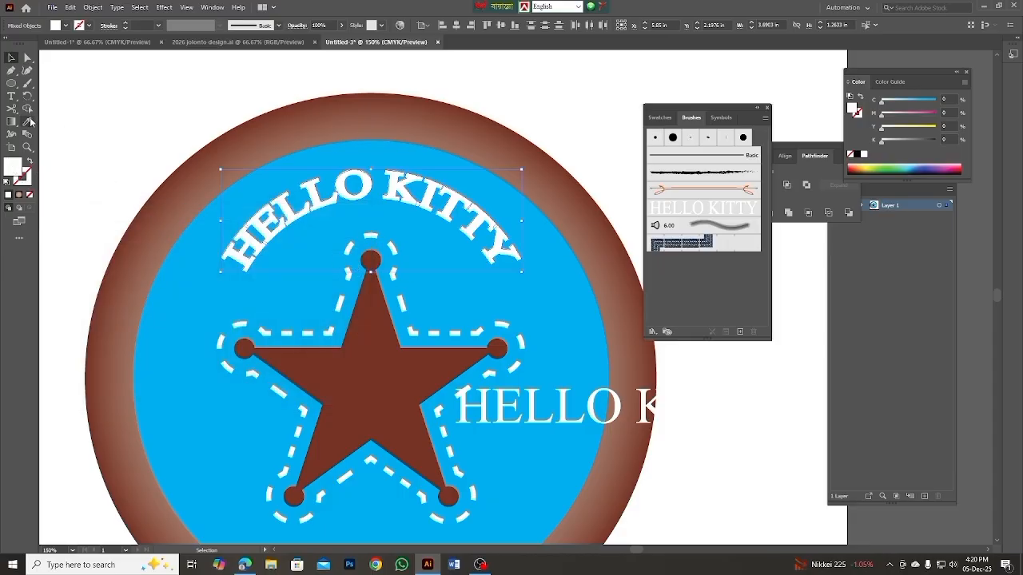
{"action": "left_click", "coordinate": [359, 367]}
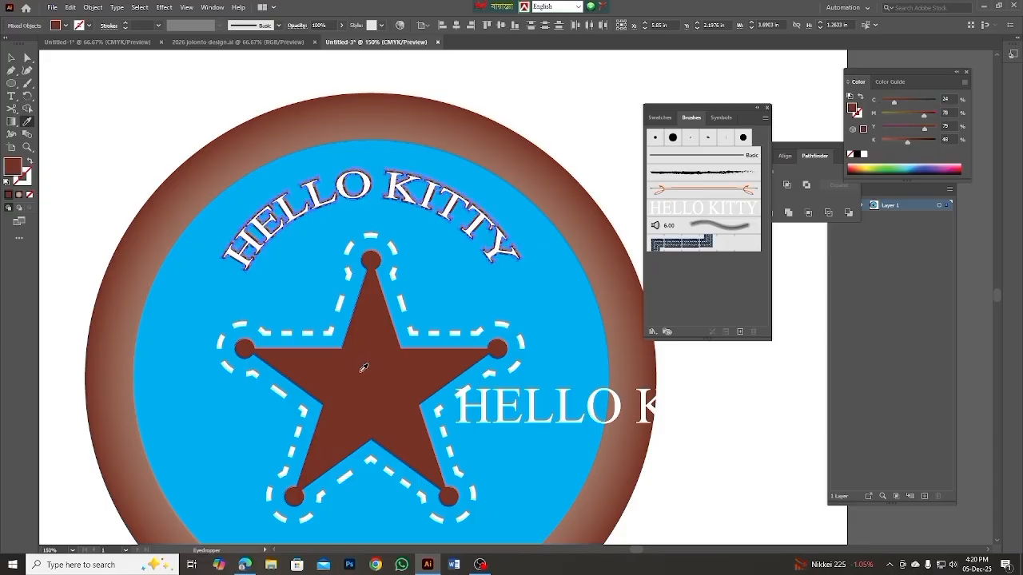
{"action": "left_click", "coordinate": [11, 58]}
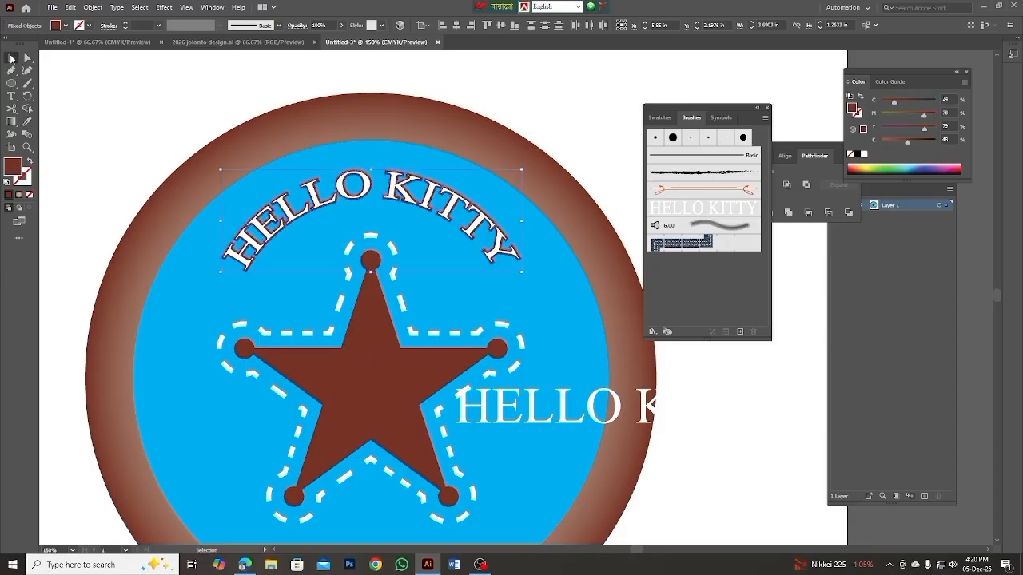
{"action": "left_click", "coordinate": [130, 91]}
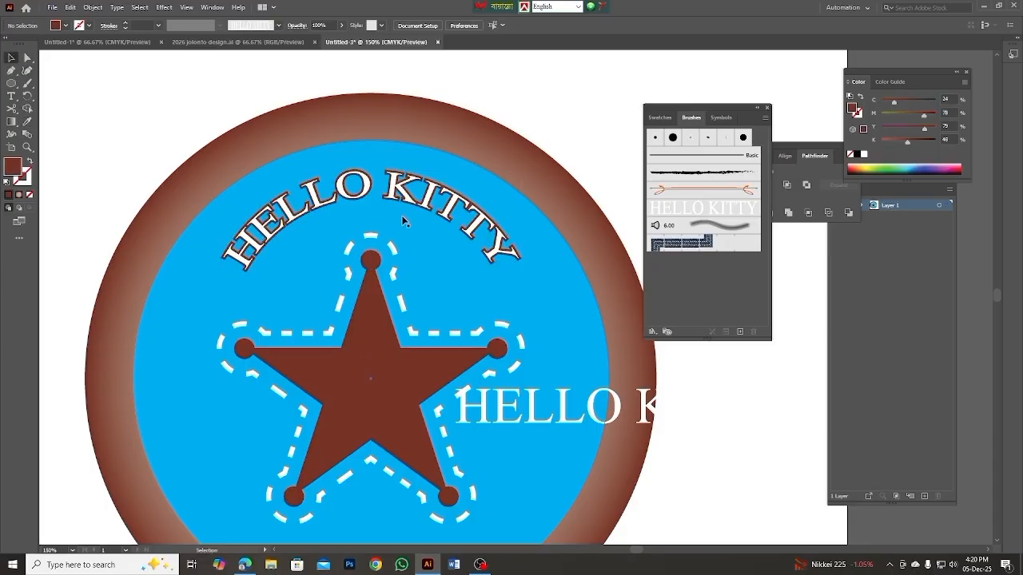
Step: Move the straight HELLO KITTY outlines outward over the badge's right rim, extending past the artboard's right edge
{"action": "scroll", "coordinate": [402, 215], "scroll_direction": "down", "scroll_amount": 2}
{"action": "scroll", "coordinate": [452, 214], "scroll_direction": "up", "scroll_amount": 2}
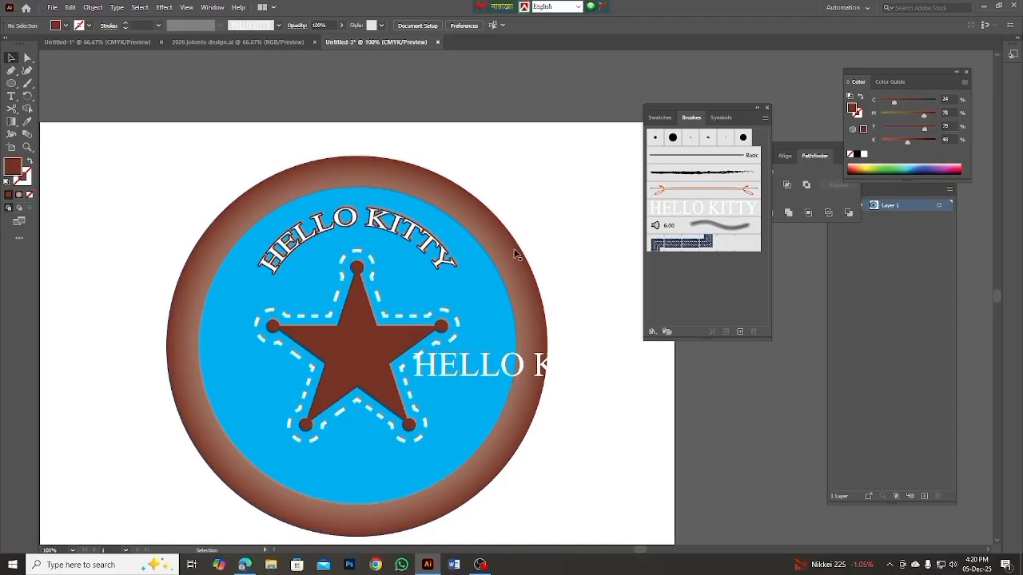
{"action": "left_click", "coordinate": [502, 367]}
{"action": "left_click_drag", "start_coordinate": [501, 367], "coordinate": [570, 386]}
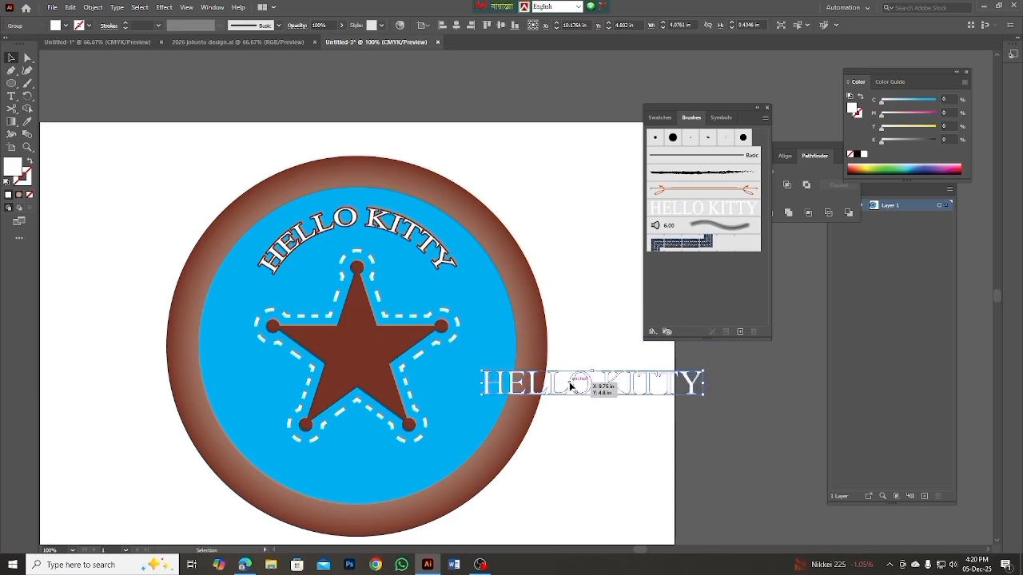
Step: Delete the straight HELLO KITTY outlines lying over the badge's right rim
{"action": "key", "text": "Delete"}
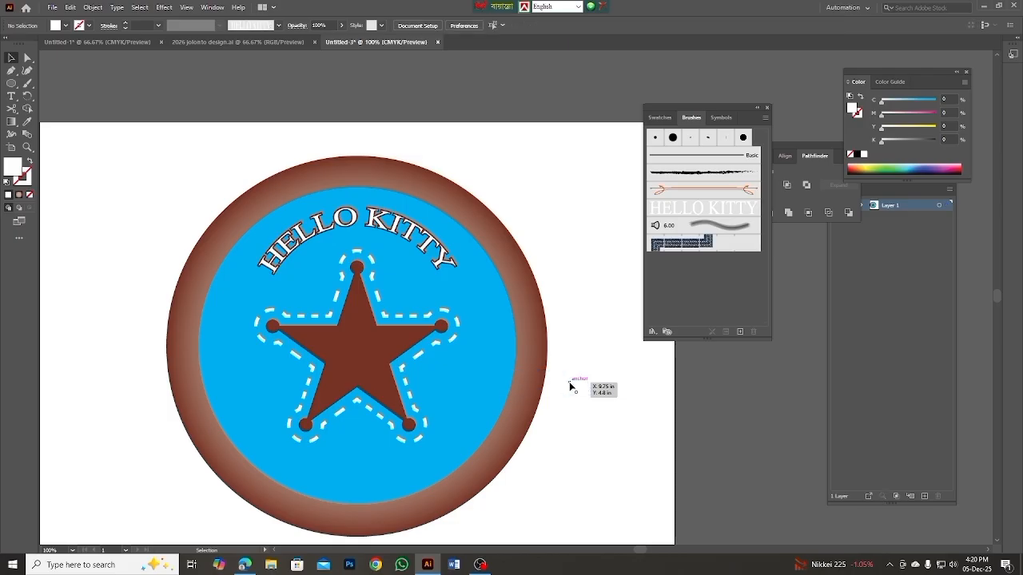
{"action": "scroll", "coordinate": [392, 321], "scroll_direction": "down", "scroll_amount": 2}
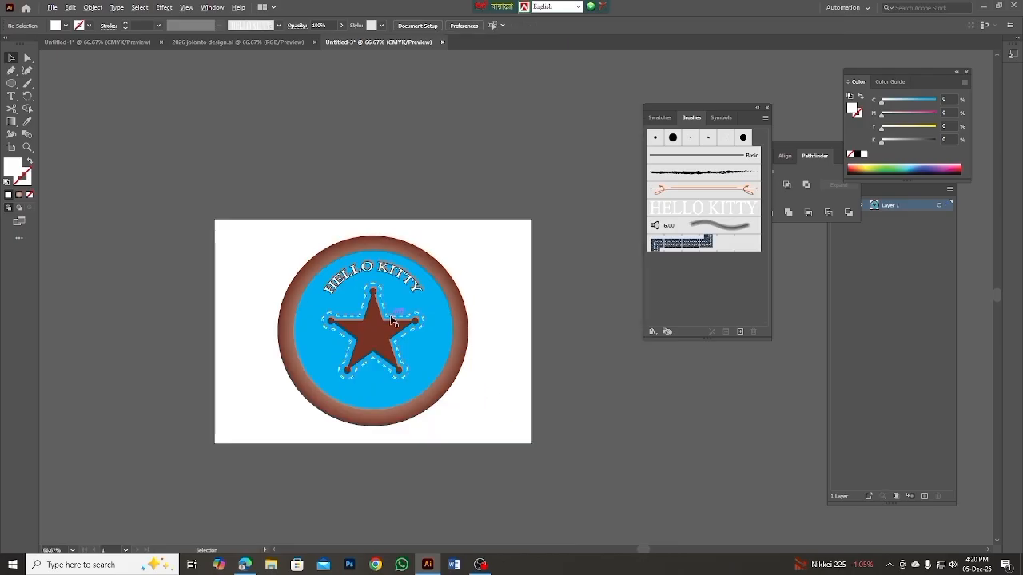
{"action": "scroll", "coordinate": [392, 321], "scroll_direction": "up", "scroll_amount": 2}
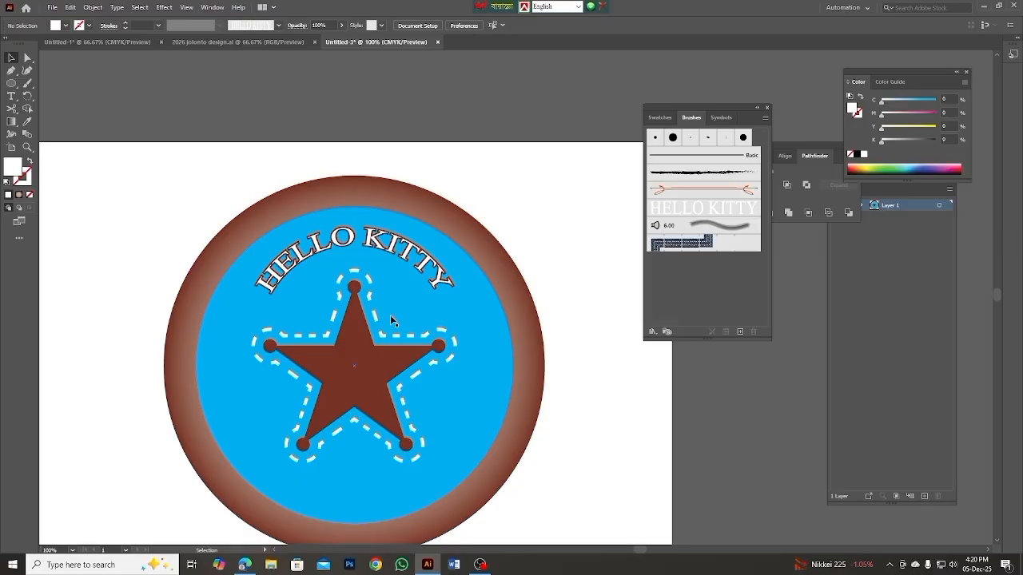
Step: Add a black letter K in Times New Roman inside the star and scale it up to about 81.71 pt
{"action": "left_click", "coordinate": [11, 97]}
{"action": "left_click", "coordinate": [347, 366]}
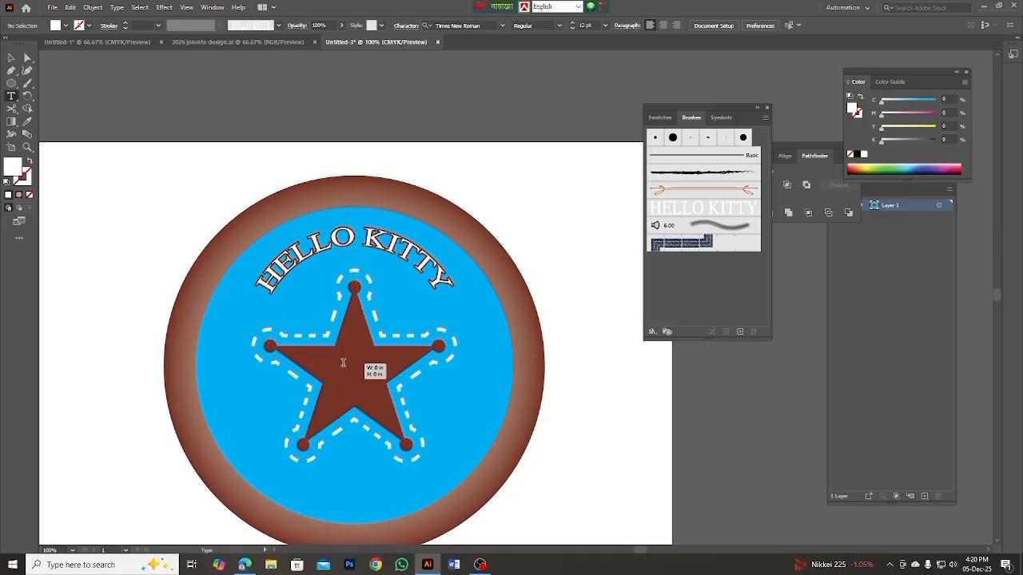
{"action": "key", "text": "BackSpace"}
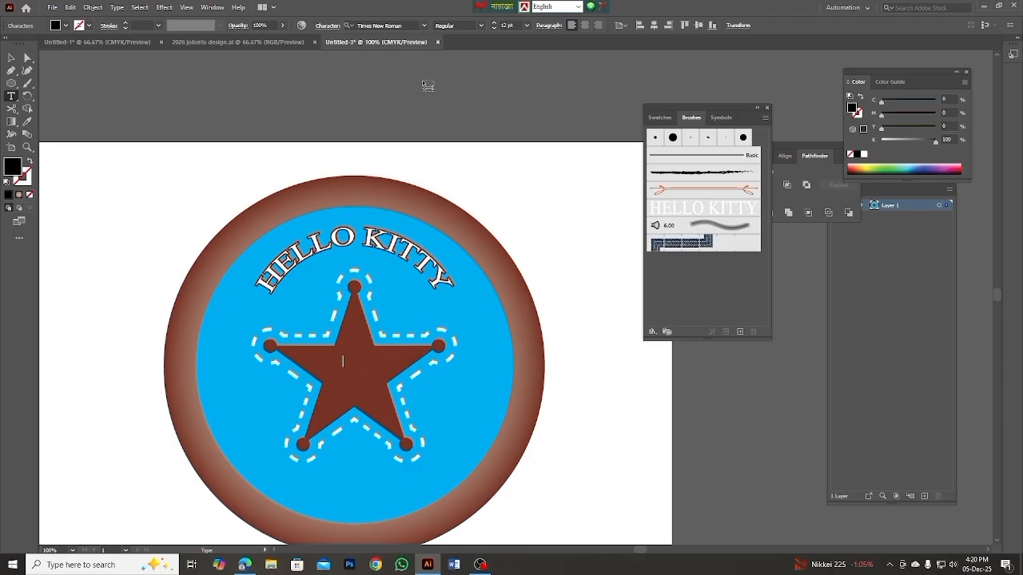
{"action": "left_click", "coordinate": [11, 57]}
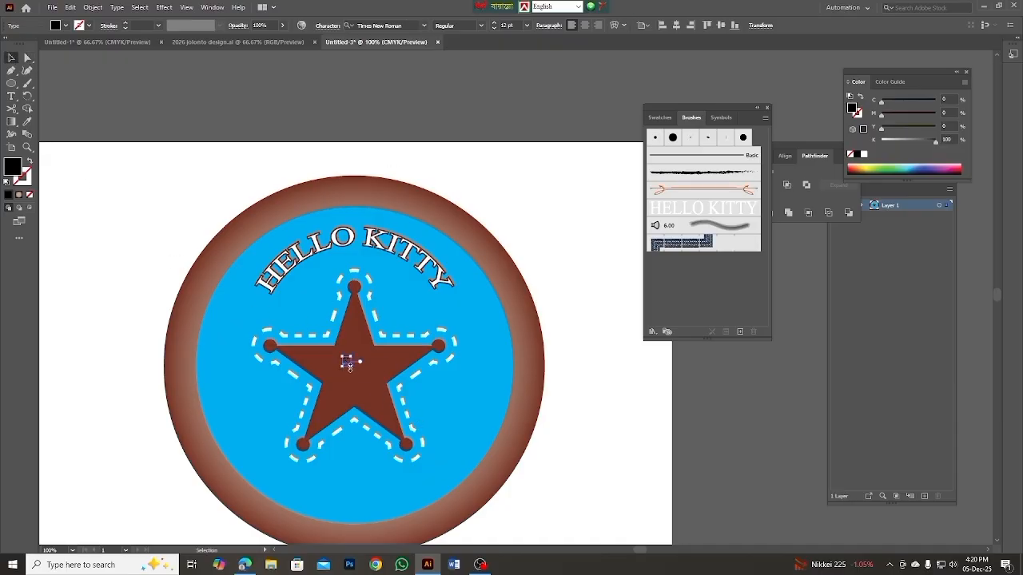
{"action": "left_click_drag", "start_coordinate": [349, 367], "coordinate": [367, 393]}
Step: Align the letter K to the badge's center horizontally and vertically, then deselect it
{"action": "left_click", "coordinate": [676, 27]}
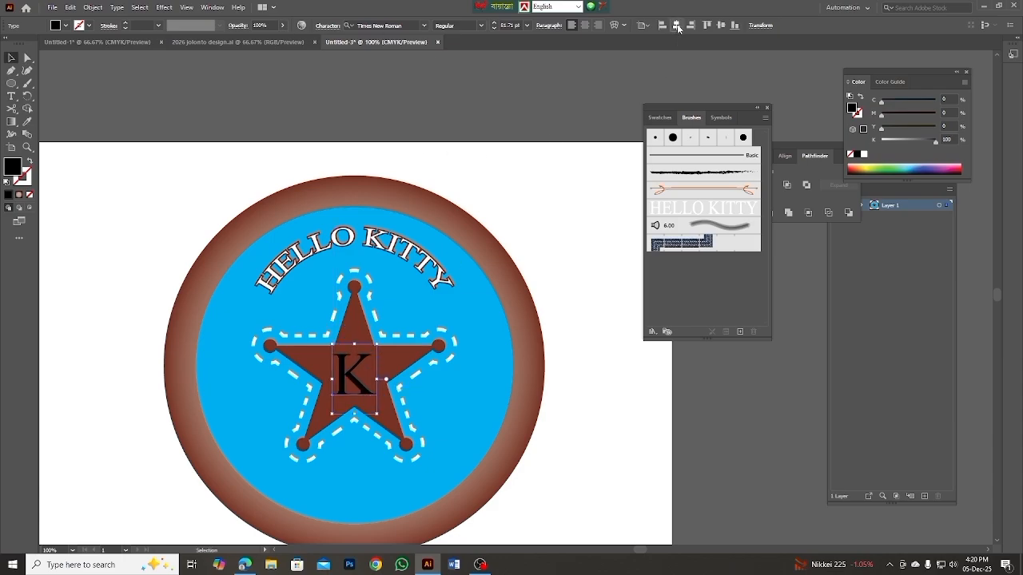
{"action": "left_click", "coordinate": [722, 27]}
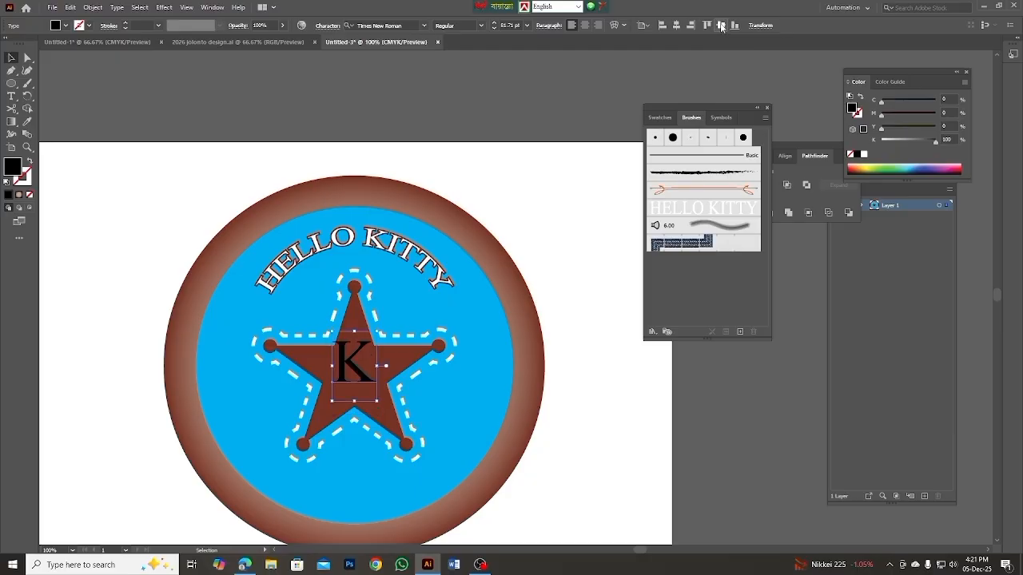
{"action": "left_click", "coordinate": [581, 189]}
Step: Select the whole badge artwork, group it and clear the selection
{"action": "scroll", "coordinate": [577, 217], "scroll_direction": "down", "scroll_amount": 1}
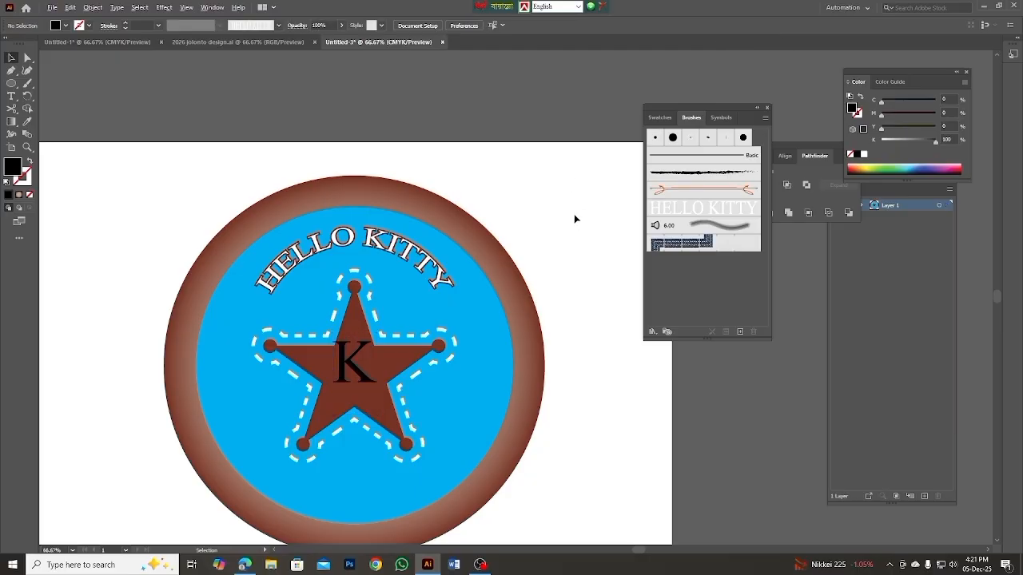
{"action": "left_click_drag", "start_coordinate": [564, 210], "coordinate": [405, 267]}
{"action": "key", "text": "a"}
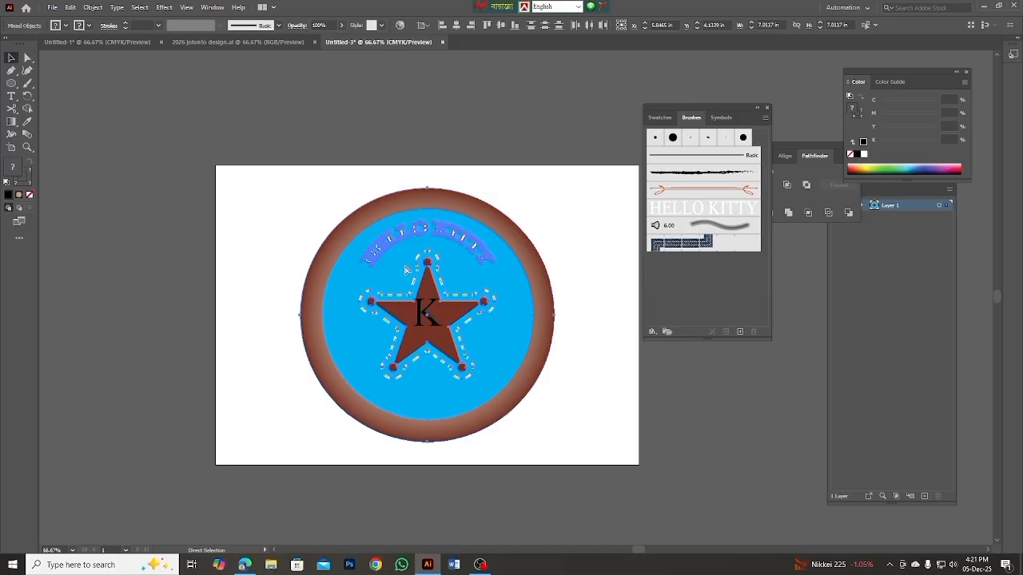
{"action": "key", "text": "v"}
{"action": "key", "text": "ctrl+g"}
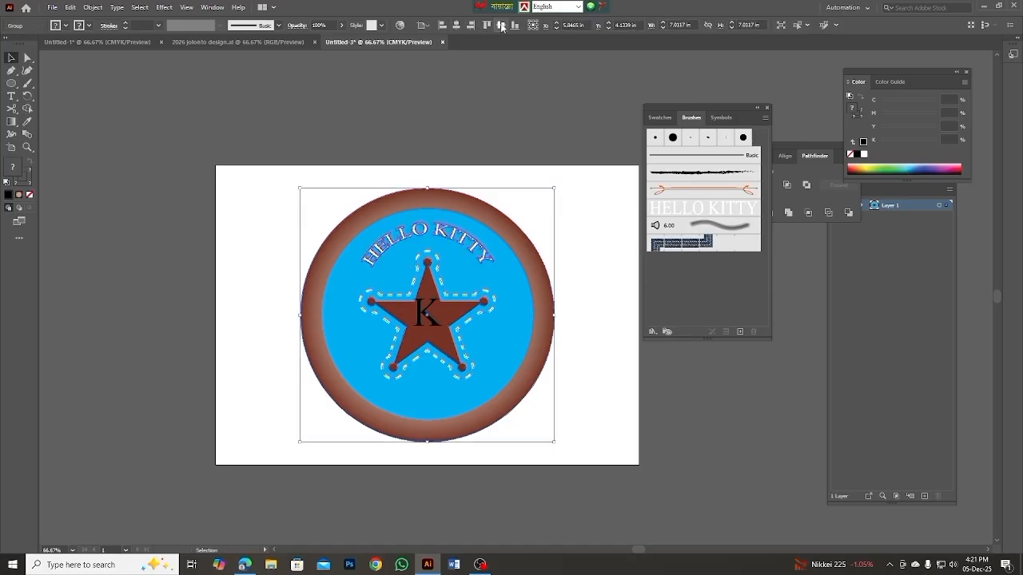
{"action": "left_click", "coordinate": [581, 201]}
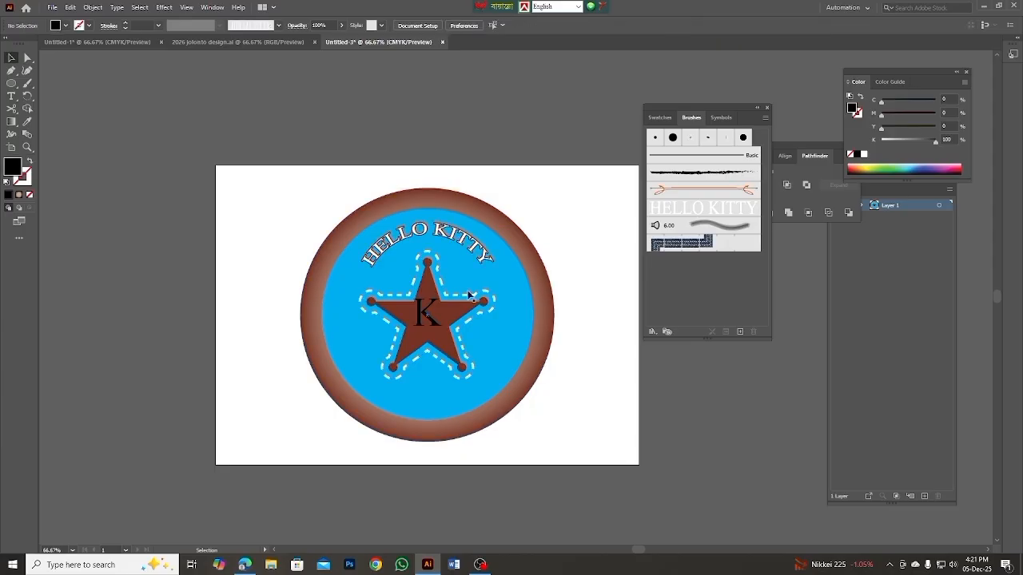
Step: Move the letter K slightly down and to the right so it sits lower within the star's body
{"action": "left_click", "coordinate": [421, 315]}
{"action": "scroll", "coordinate": [421, 315], "scroll_direction": "up", "scroll_amount": 2, "text": "alt"}
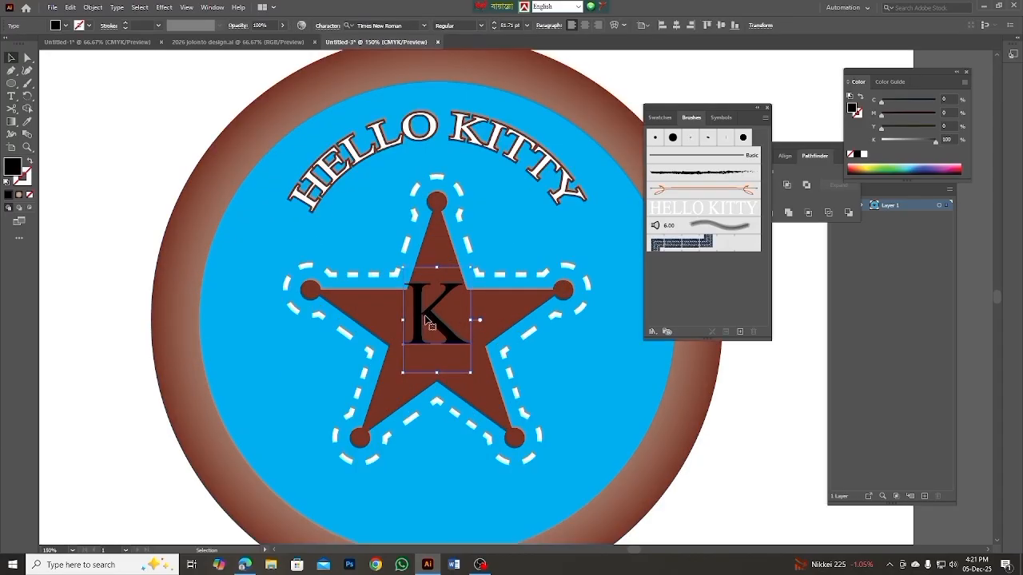
{"action": "double_click", "coordinate": [434, 329]}
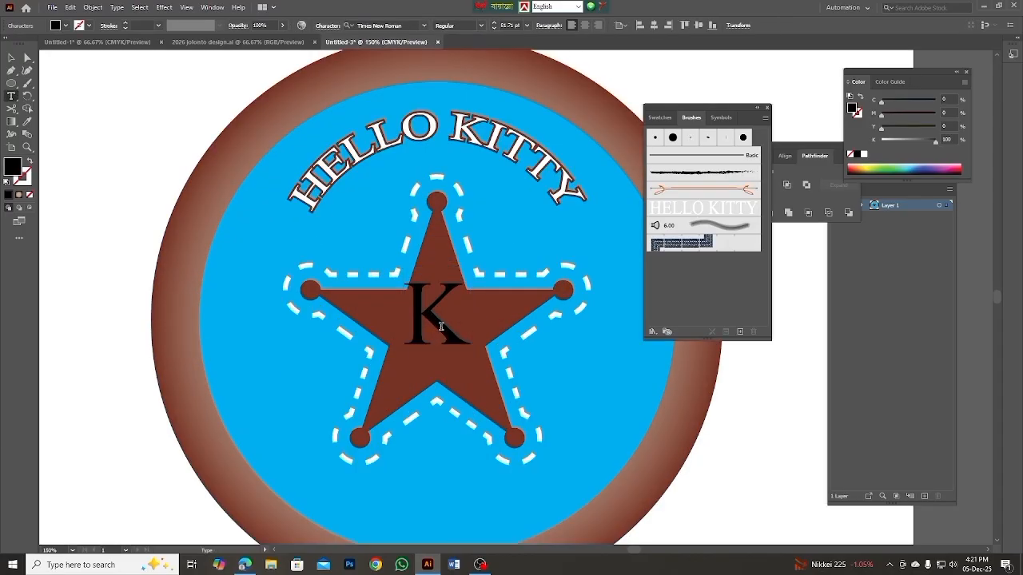
{"action": "left_click", "coordinate": [10, 58]}
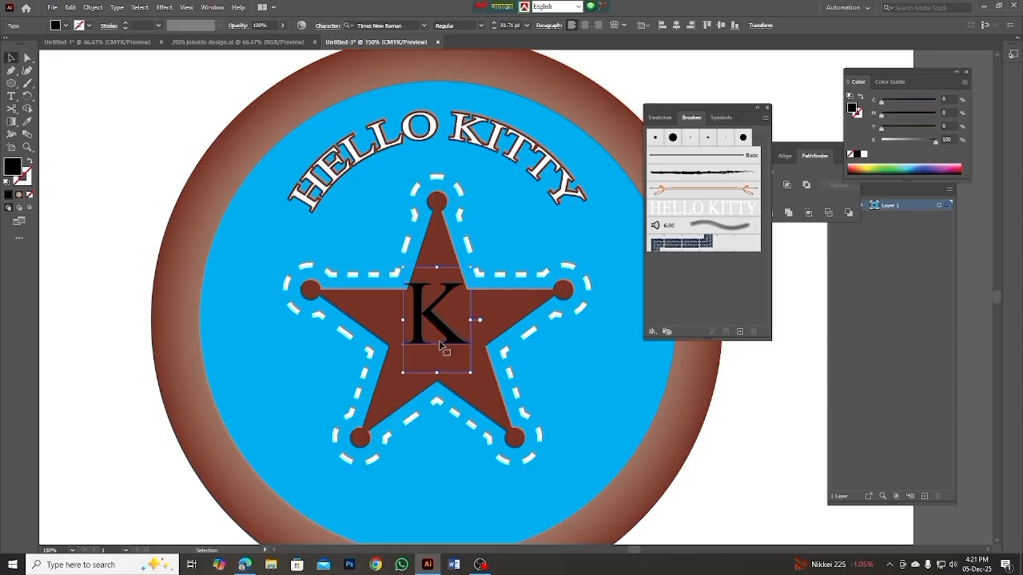
{"action": "left_click_drag", "start_coordinate": [441, 329], "coordinate": [449, 347]}
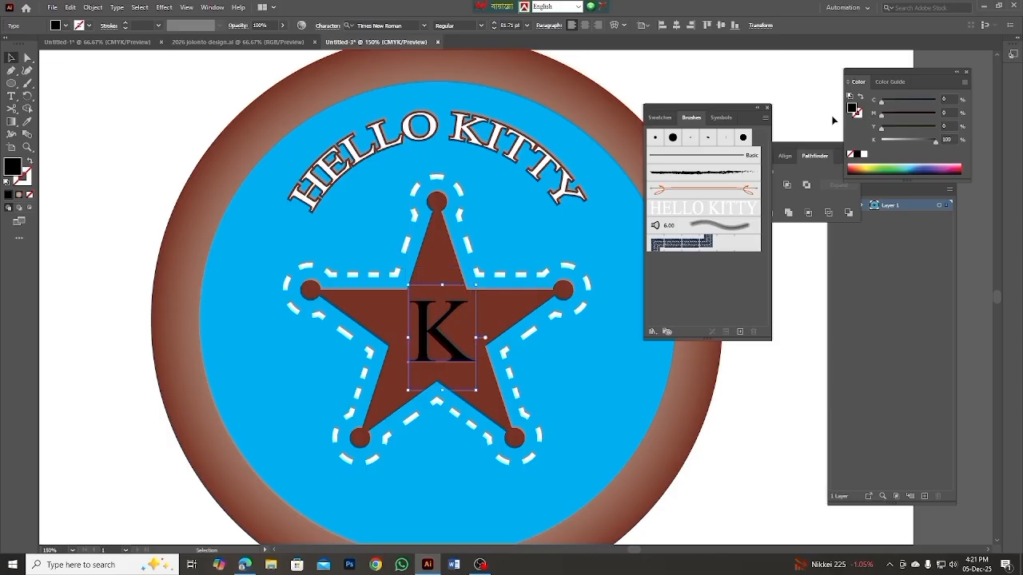
Step: Change the letter K's fill to white by setting black to 0%, then deselect it
{"action": "left_click_drag", "start_coordinate": [934, 140], "coordinate": [882, 141]}
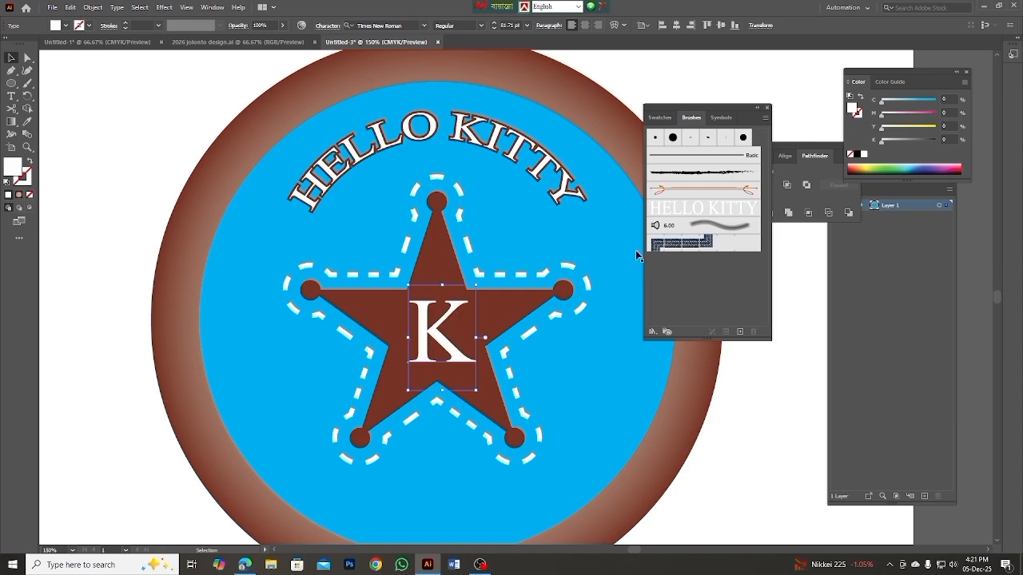
{"action": "left_click", "coordinate": [704, 81]}
{"action": "scroll", "coordinate": [486, 235], "scroll_direction": "down", "scroll_amount": 2}
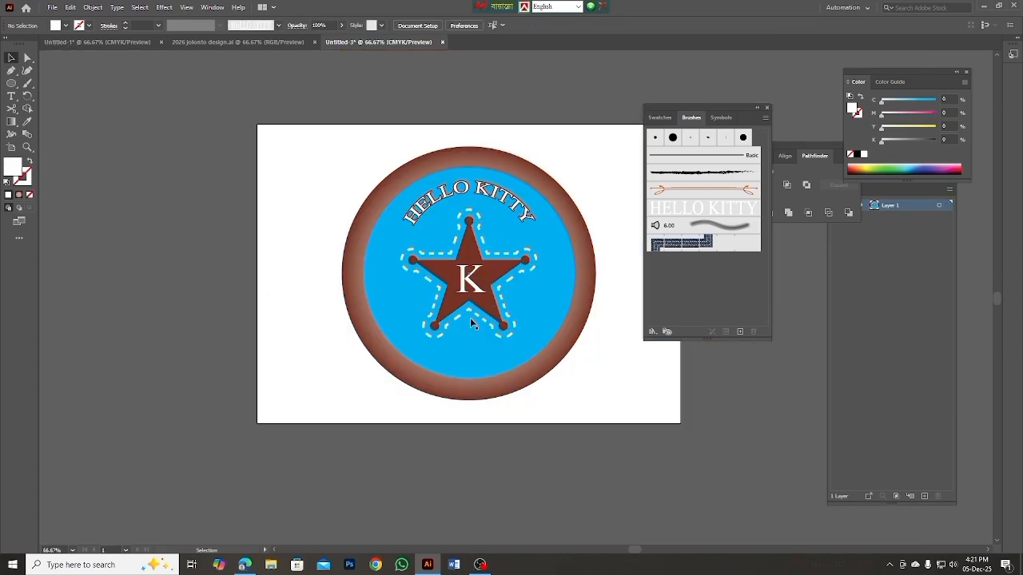
Step: Close the Brushes panel to clear the workspace around the badge
{"action": "scroll", "coordinate": [473, 320], "scroll_direction": "up", "scroll_amount": 1}
{"action": "left_click_drag", "start_coordinate": [633, 550], "coordinate": [641, 551]}
{"action": "scroll", "coordinate": [516, 481], "scroll_direction": "up", "scroll_amount": 1}
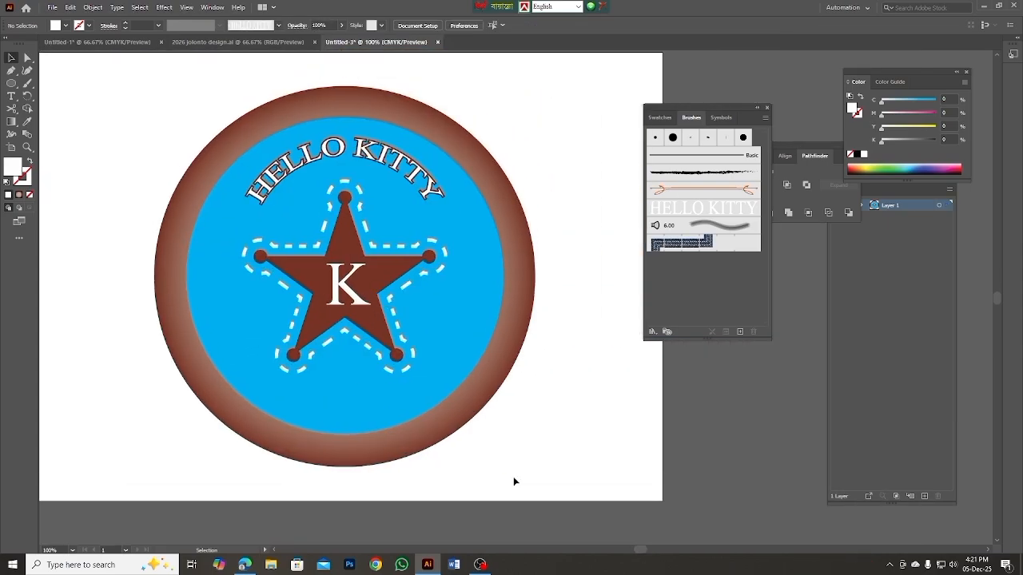
{"action": "left_click", "coordinate": [768, 108]}
{"action": "scroll", "coordinate": [376, 280], "scroll_direction": "up", "scroll_amount": 1}
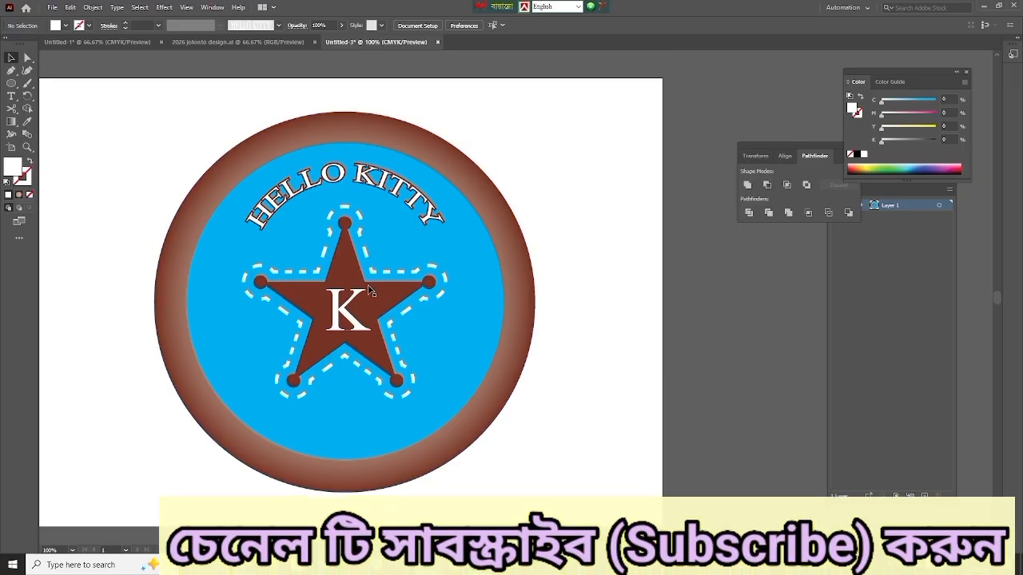